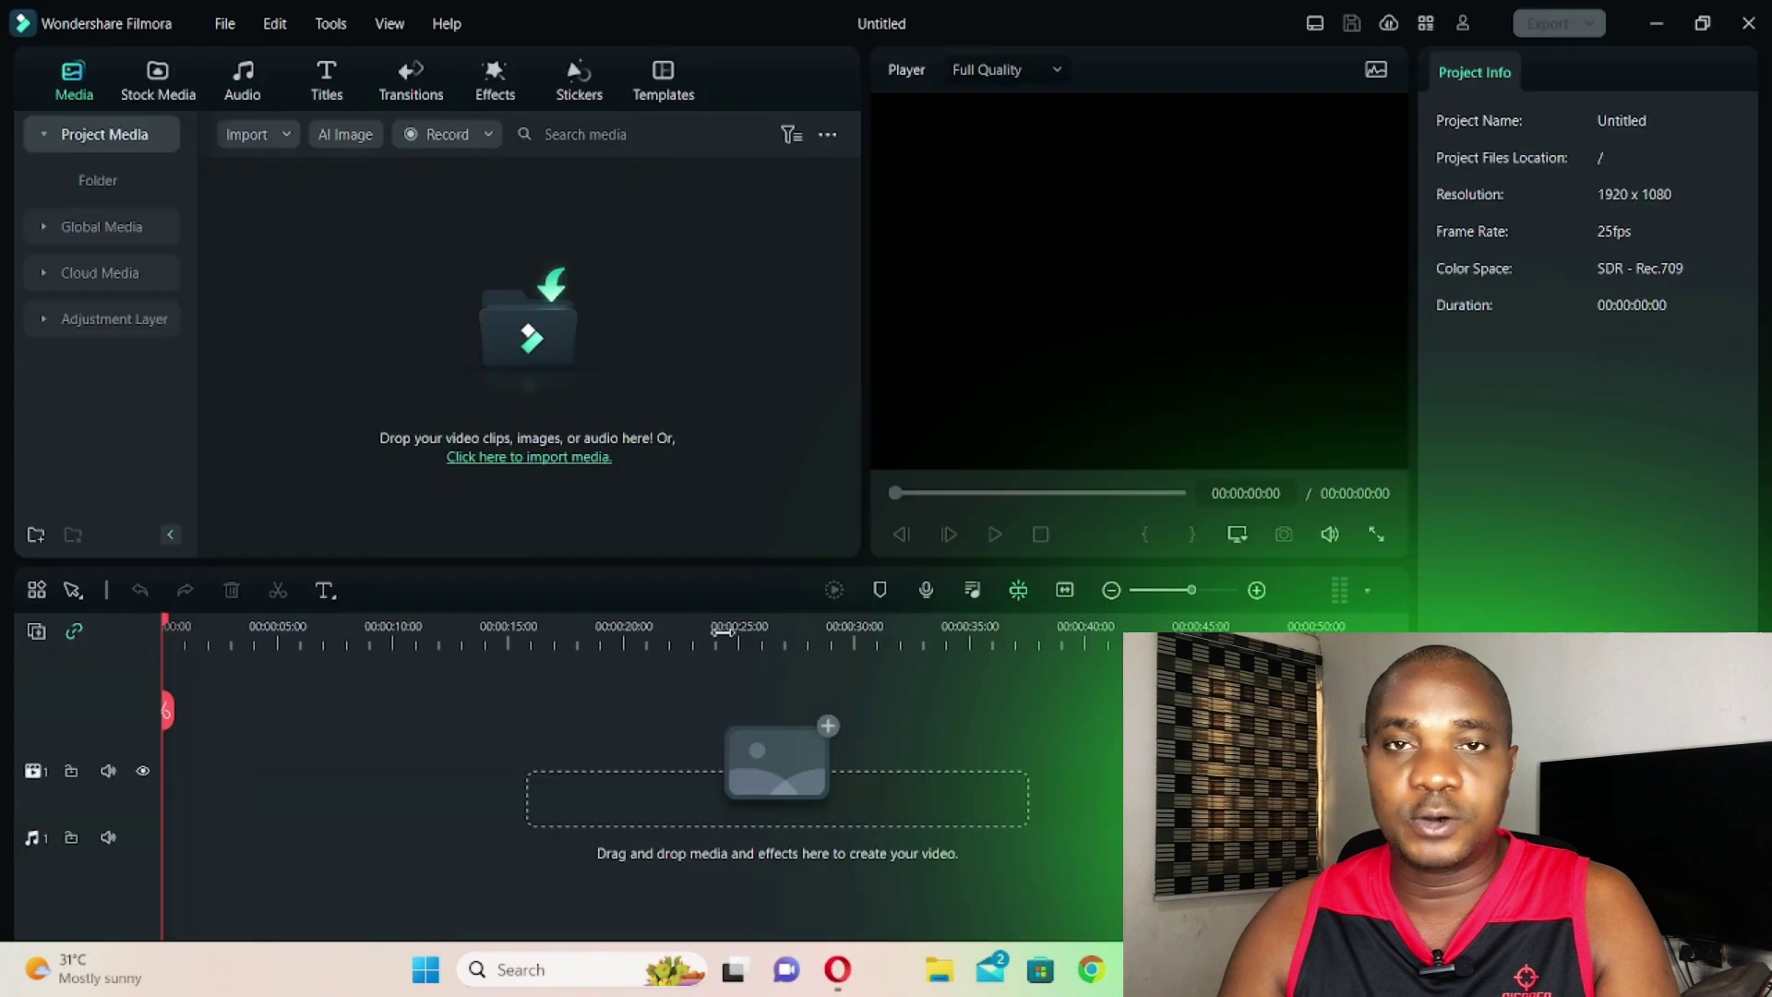
Step: Import IMG_3028 from the Desktop's NEW VIDEOS/CINEMATIC BACKGTOUND folder and place it at the timeline start, keeping the 1920 x 1080 25fps project settings
click(539, 309)
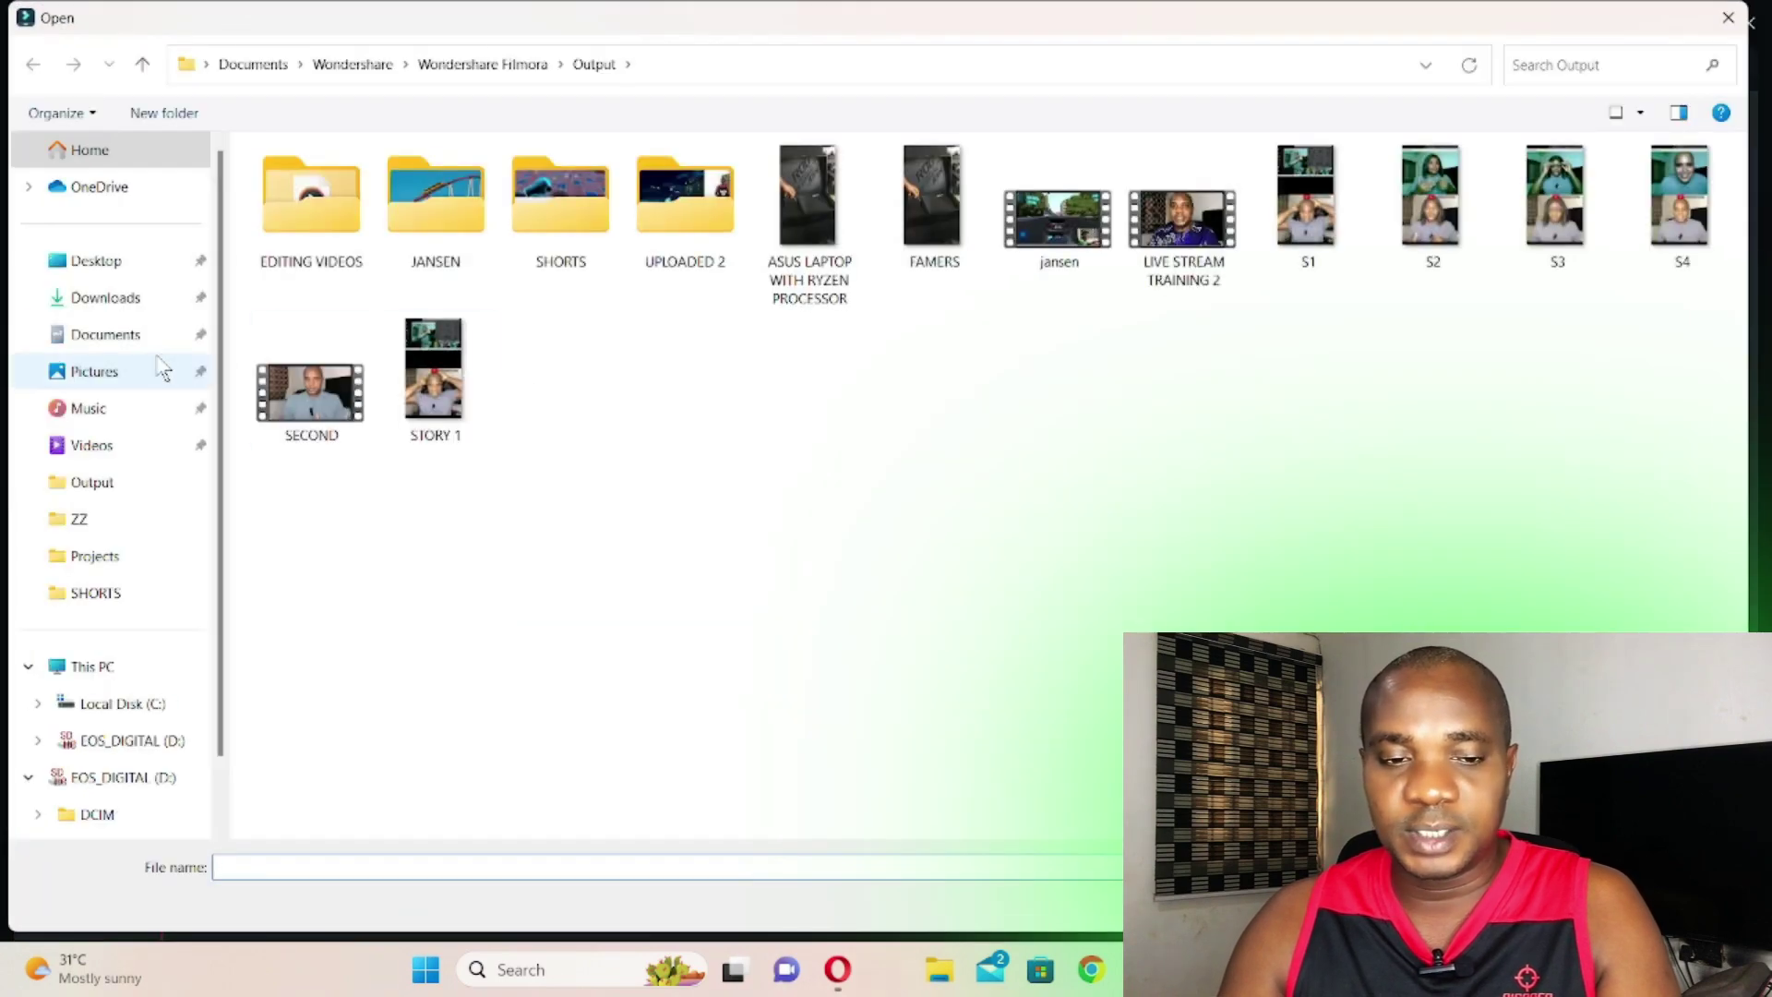
click(132, 269)
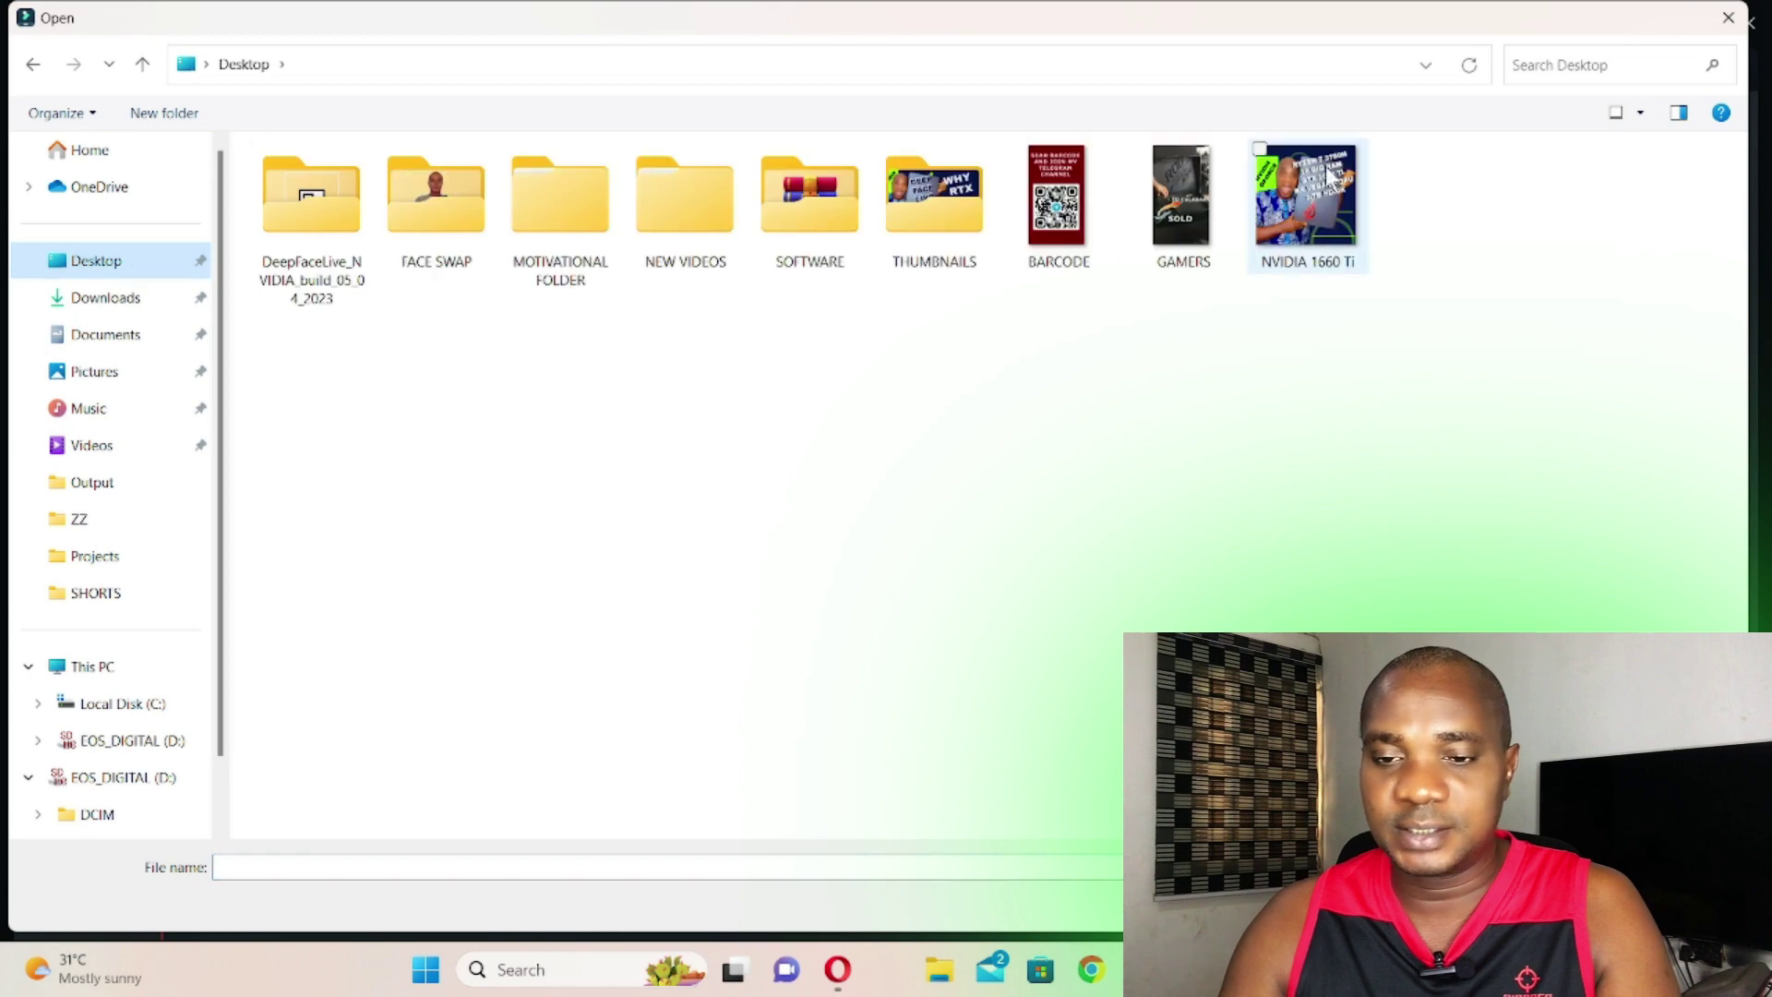
double_click(687, 219)
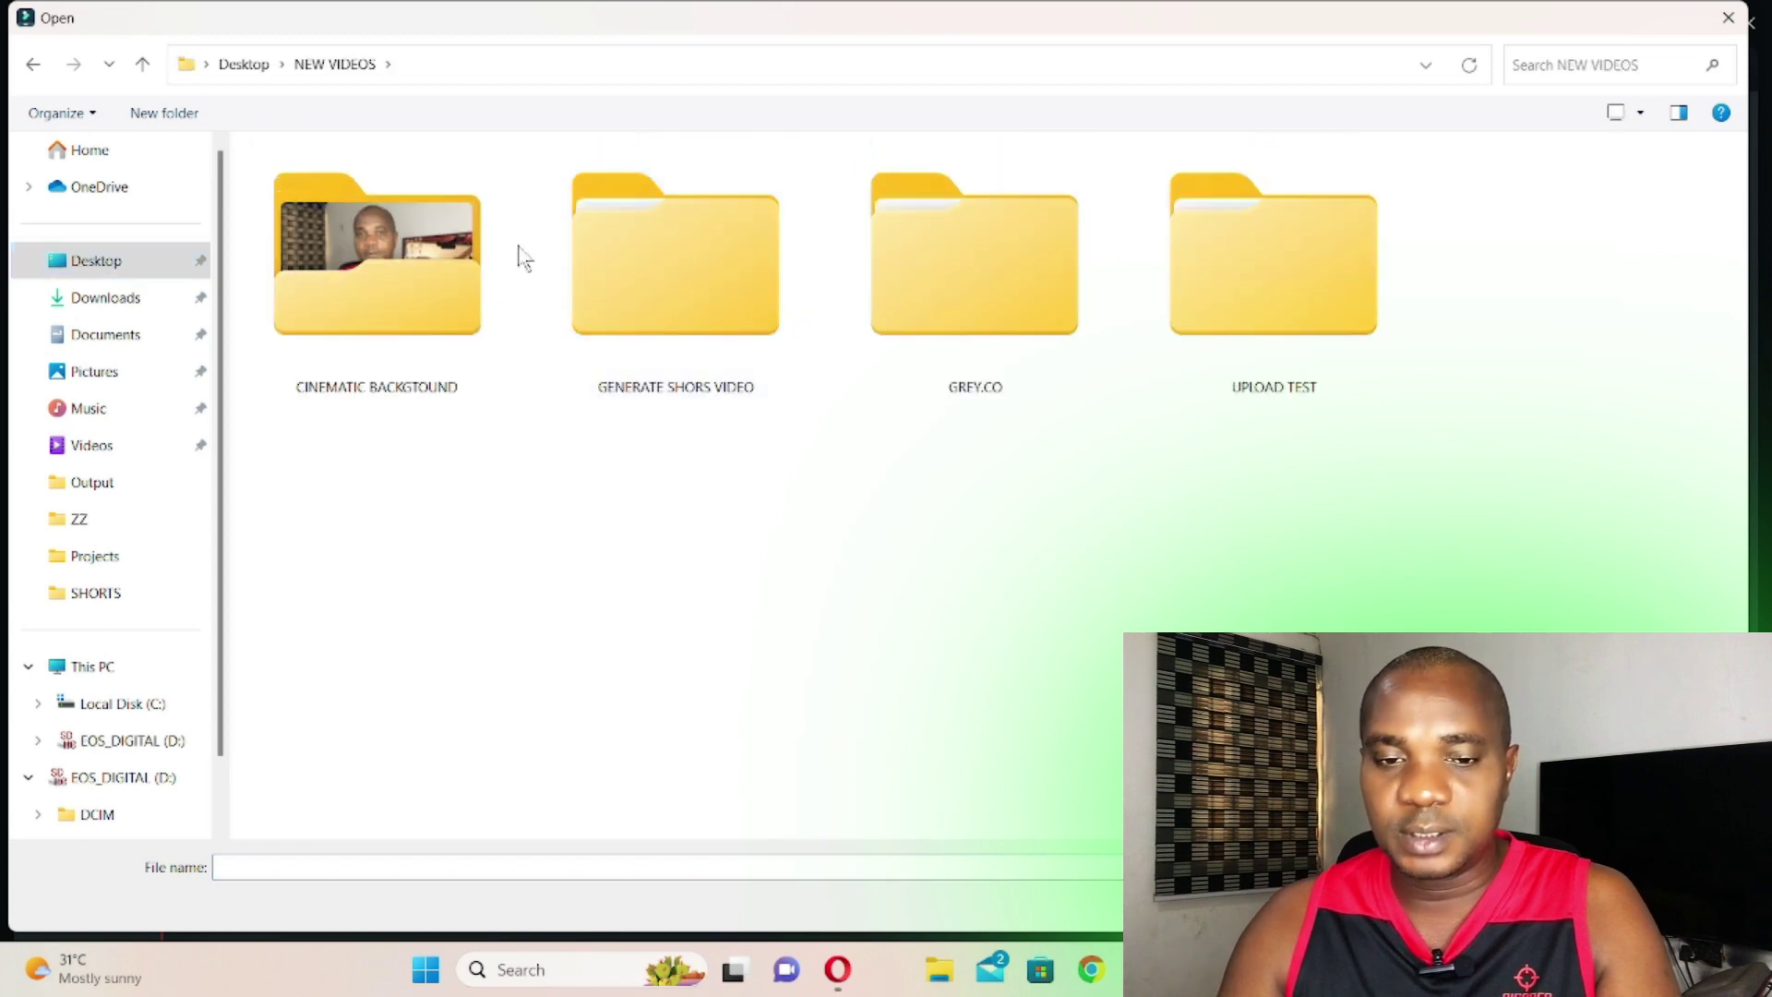
double_click(432, 261)
double_click(307, 230)
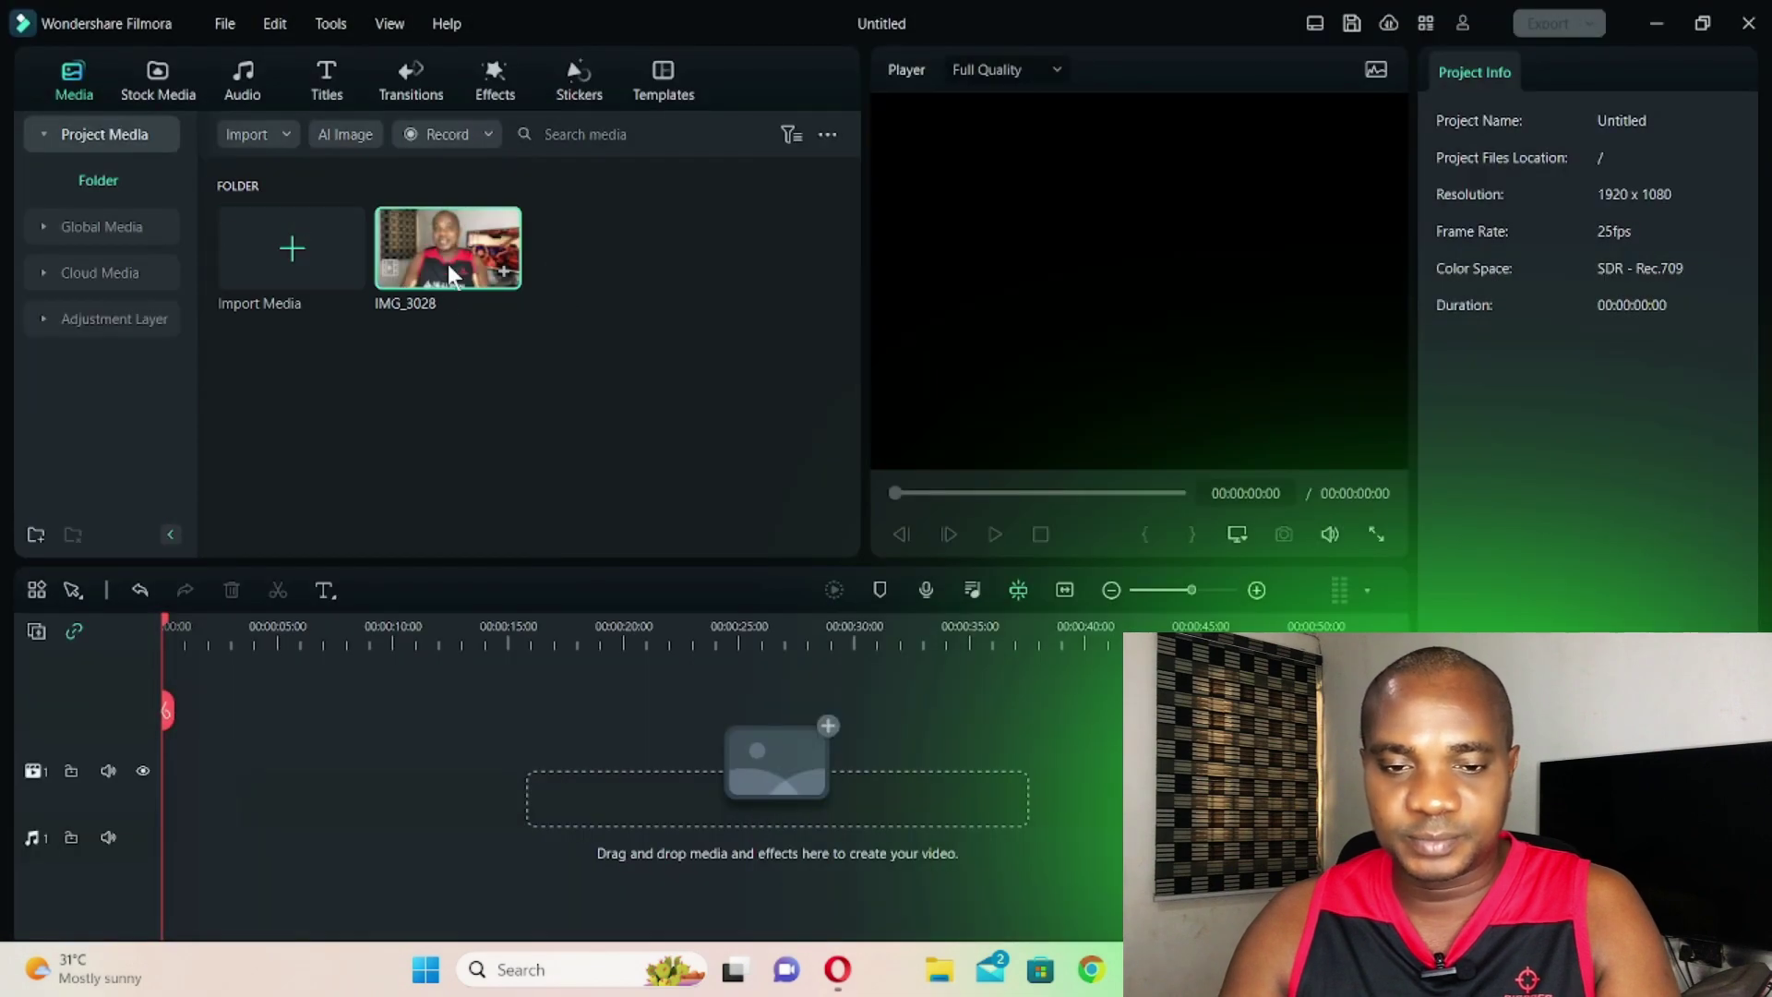
drag(452, 259, 120, 754)
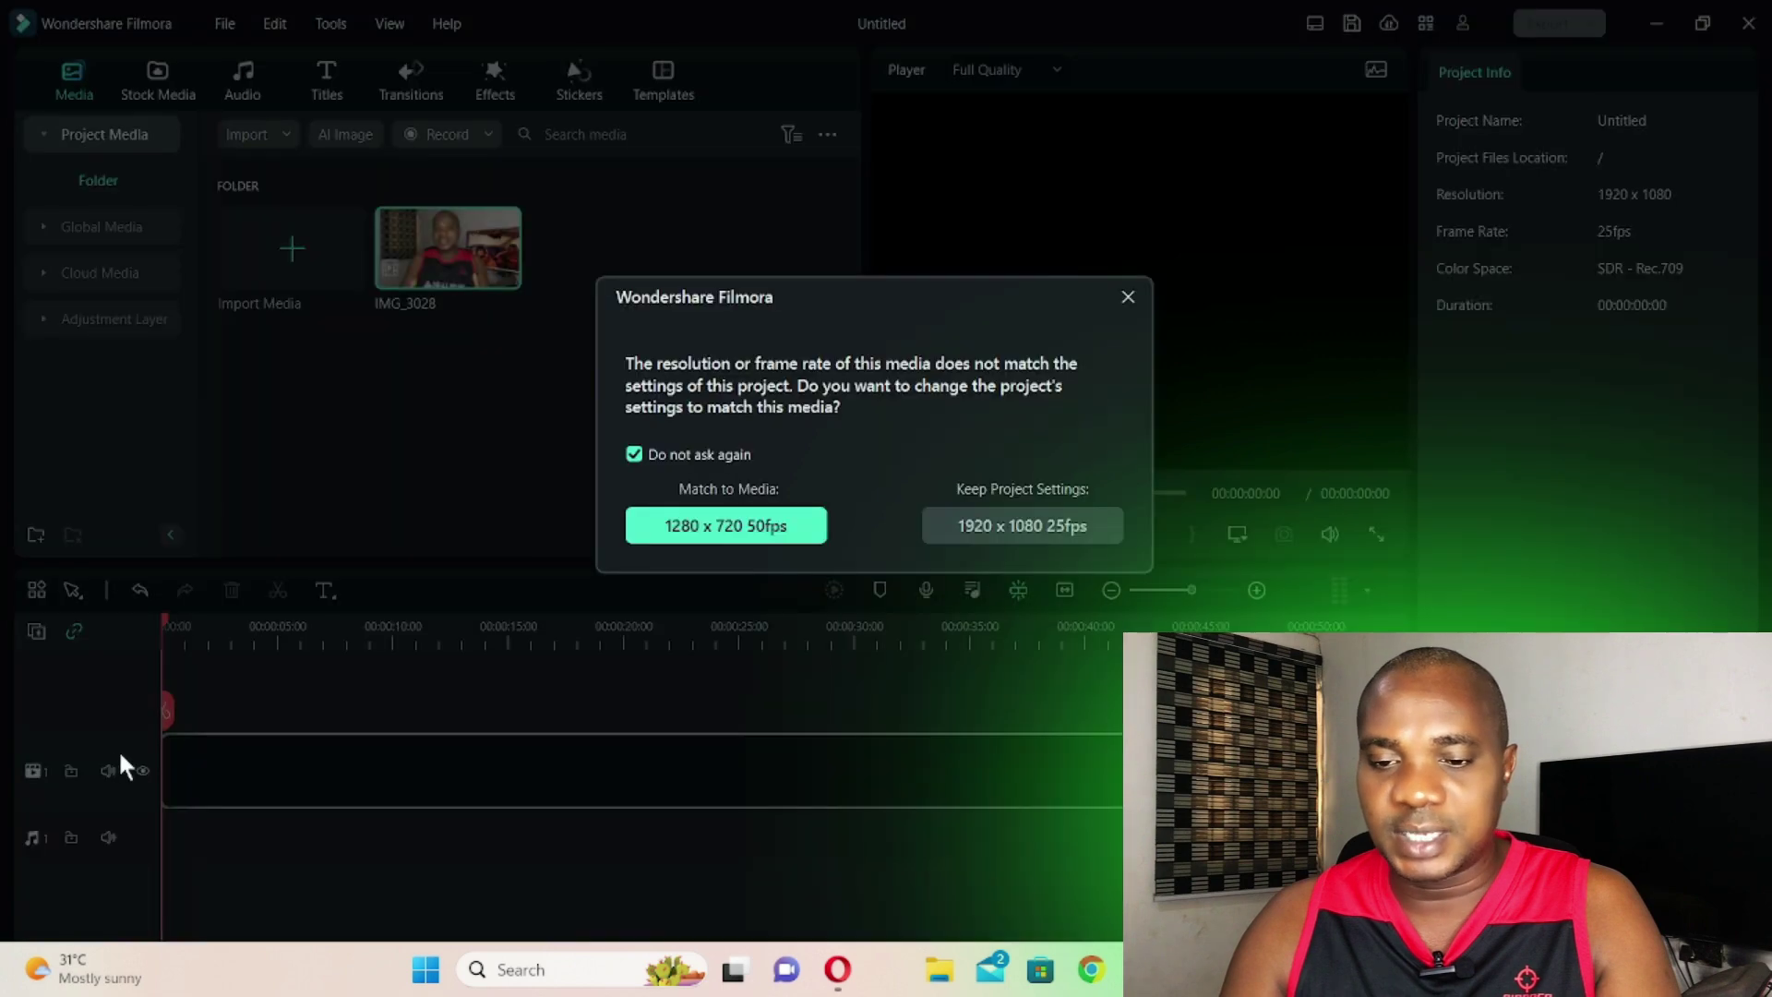
click(1017, 526)
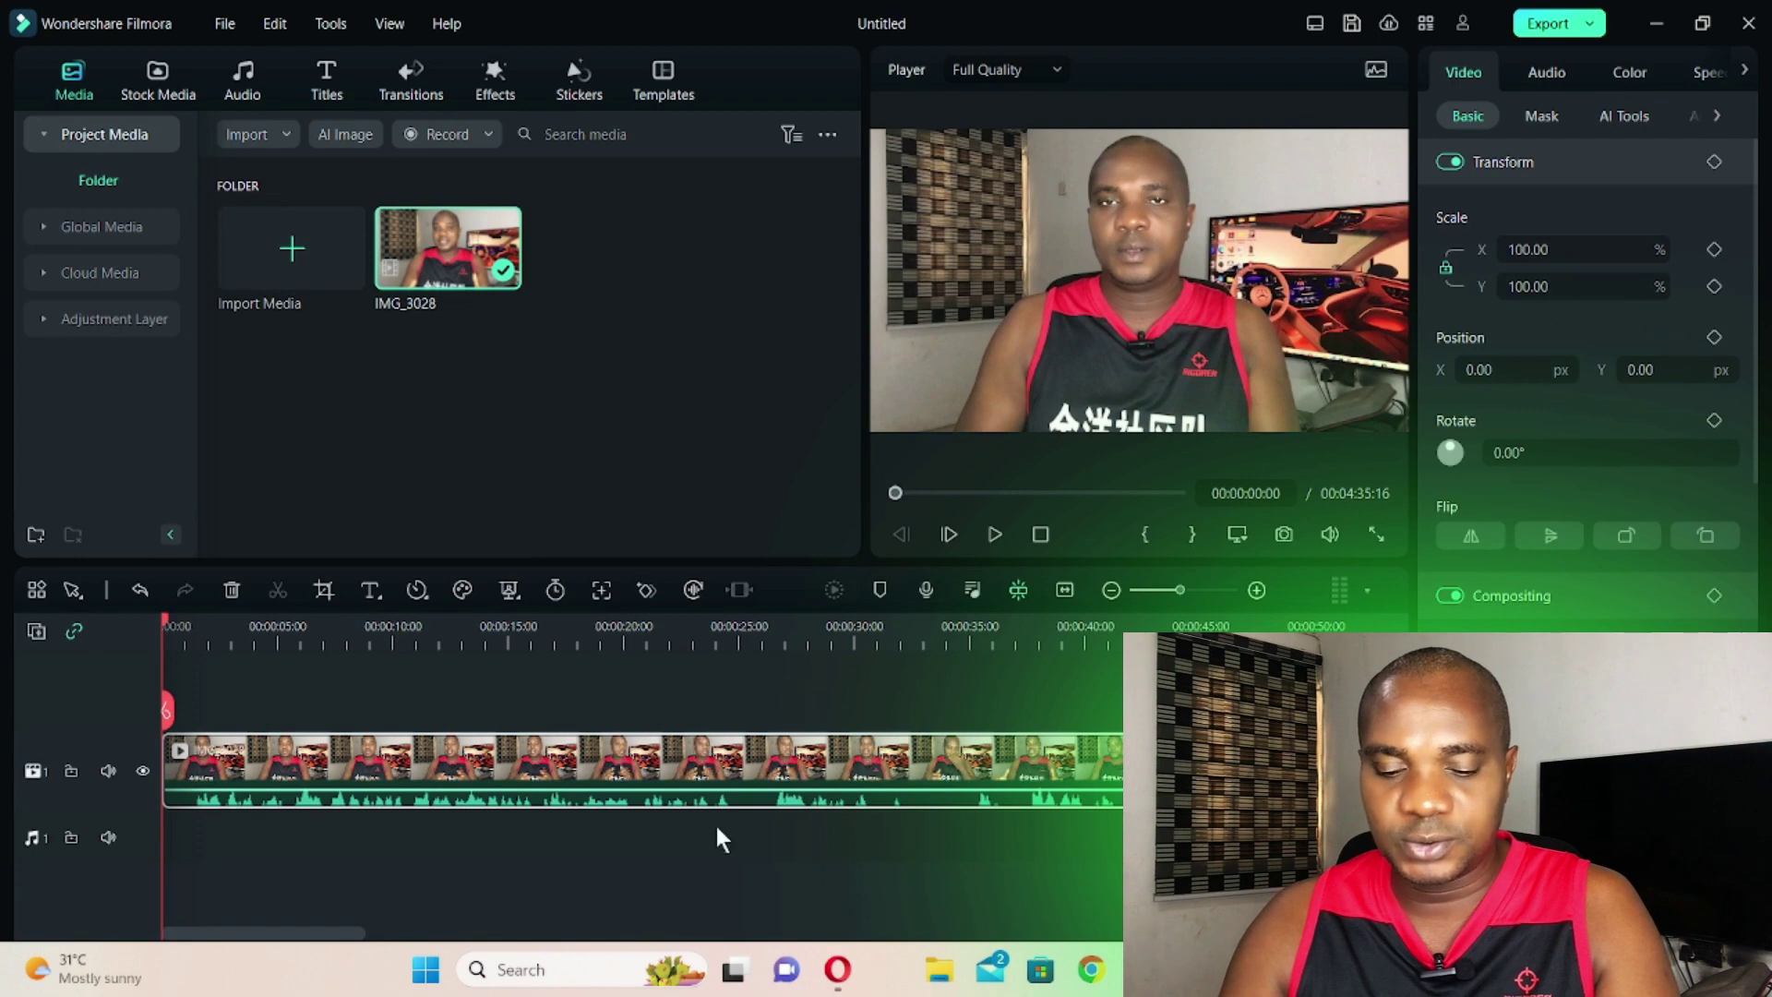
Step: Play back the first eight seconds or so of the clip to review the original background
key(space)
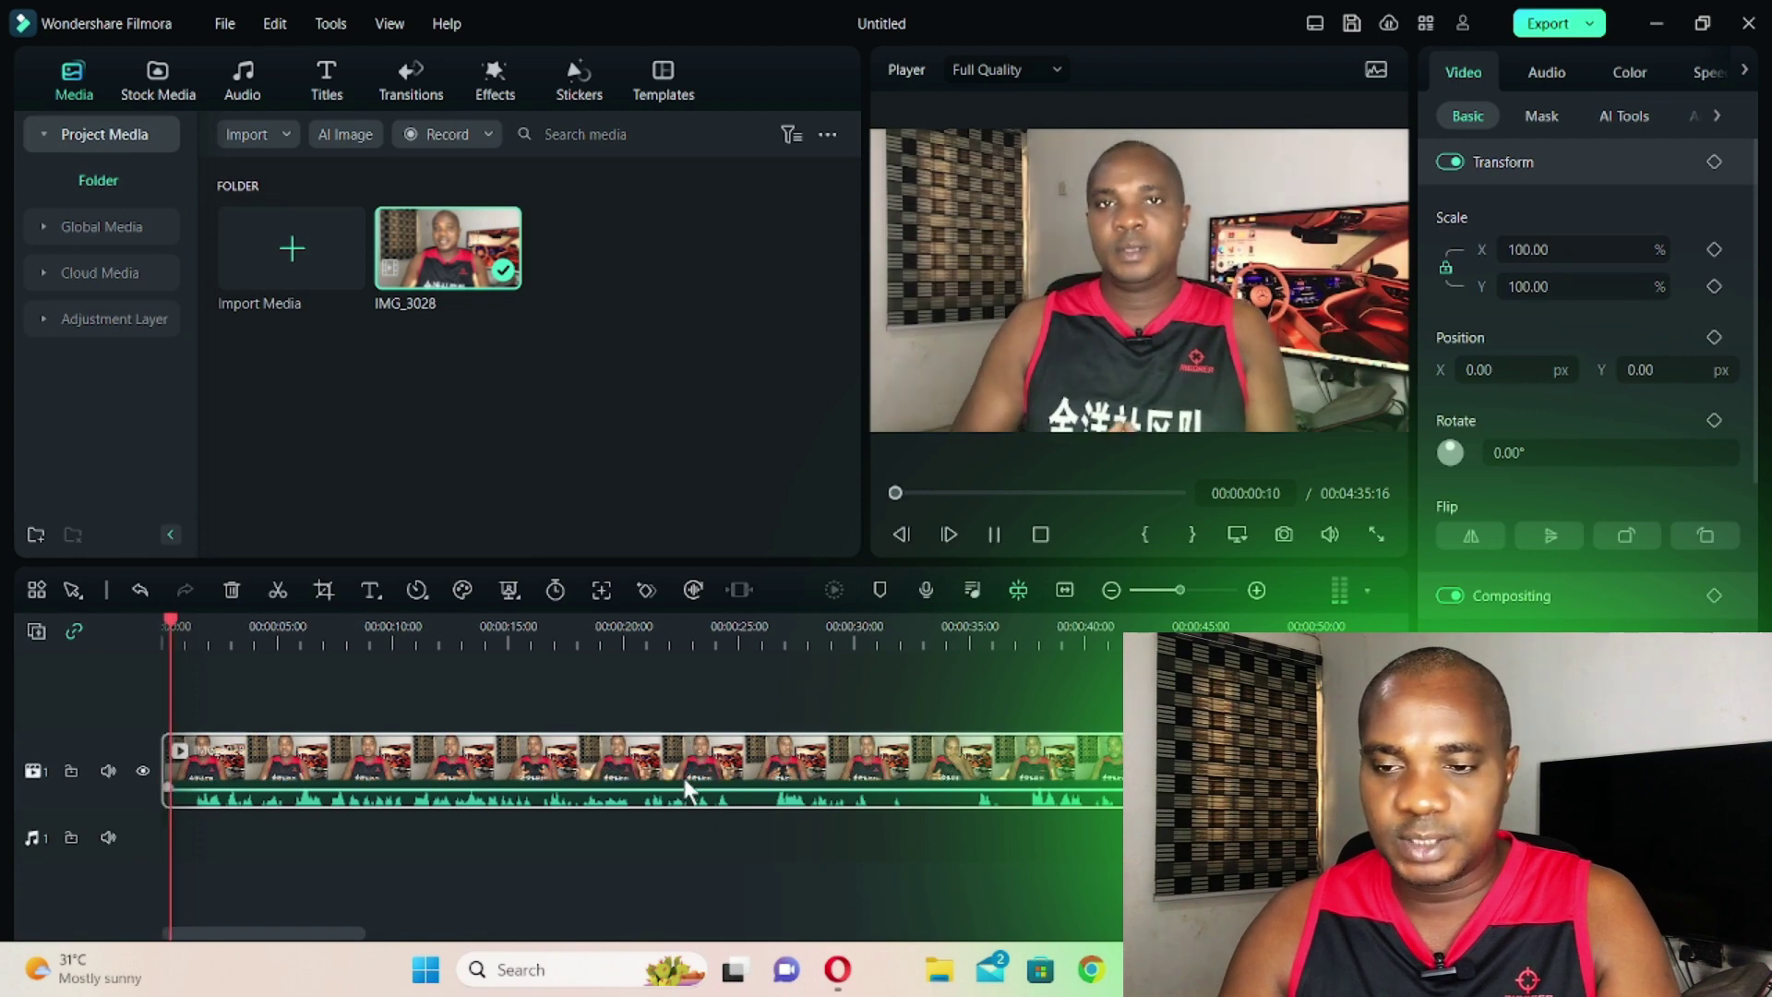
key(space)
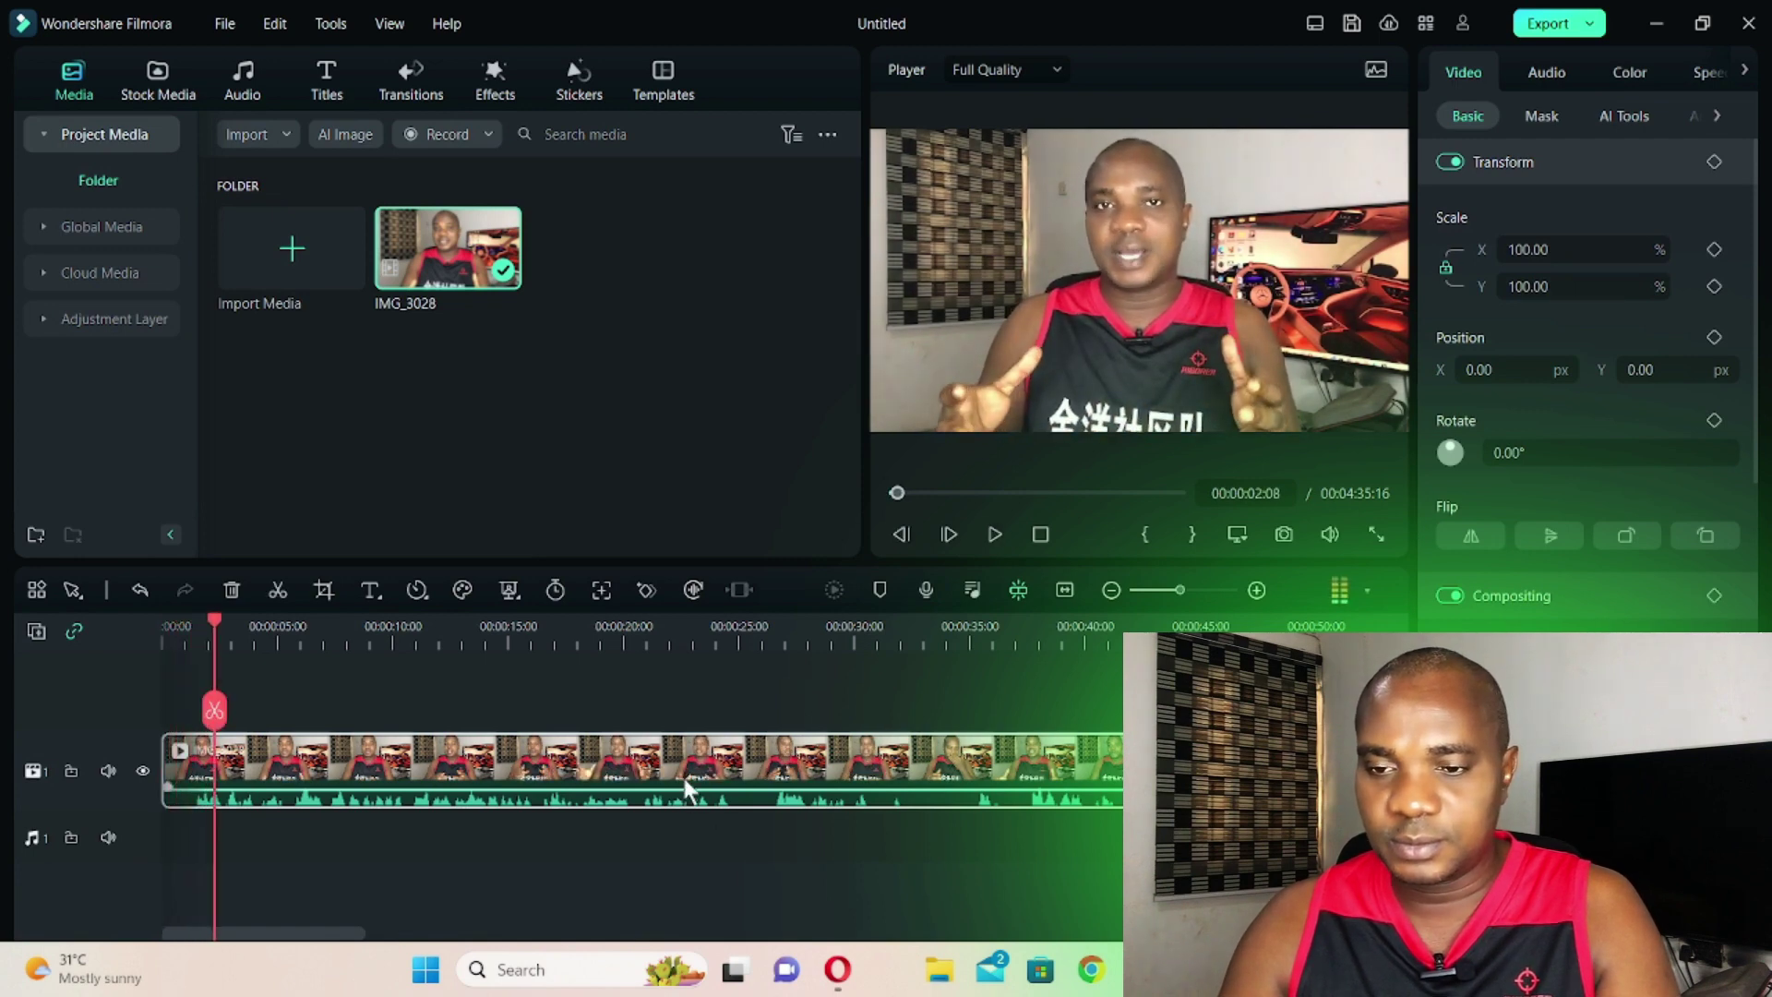
key(space)
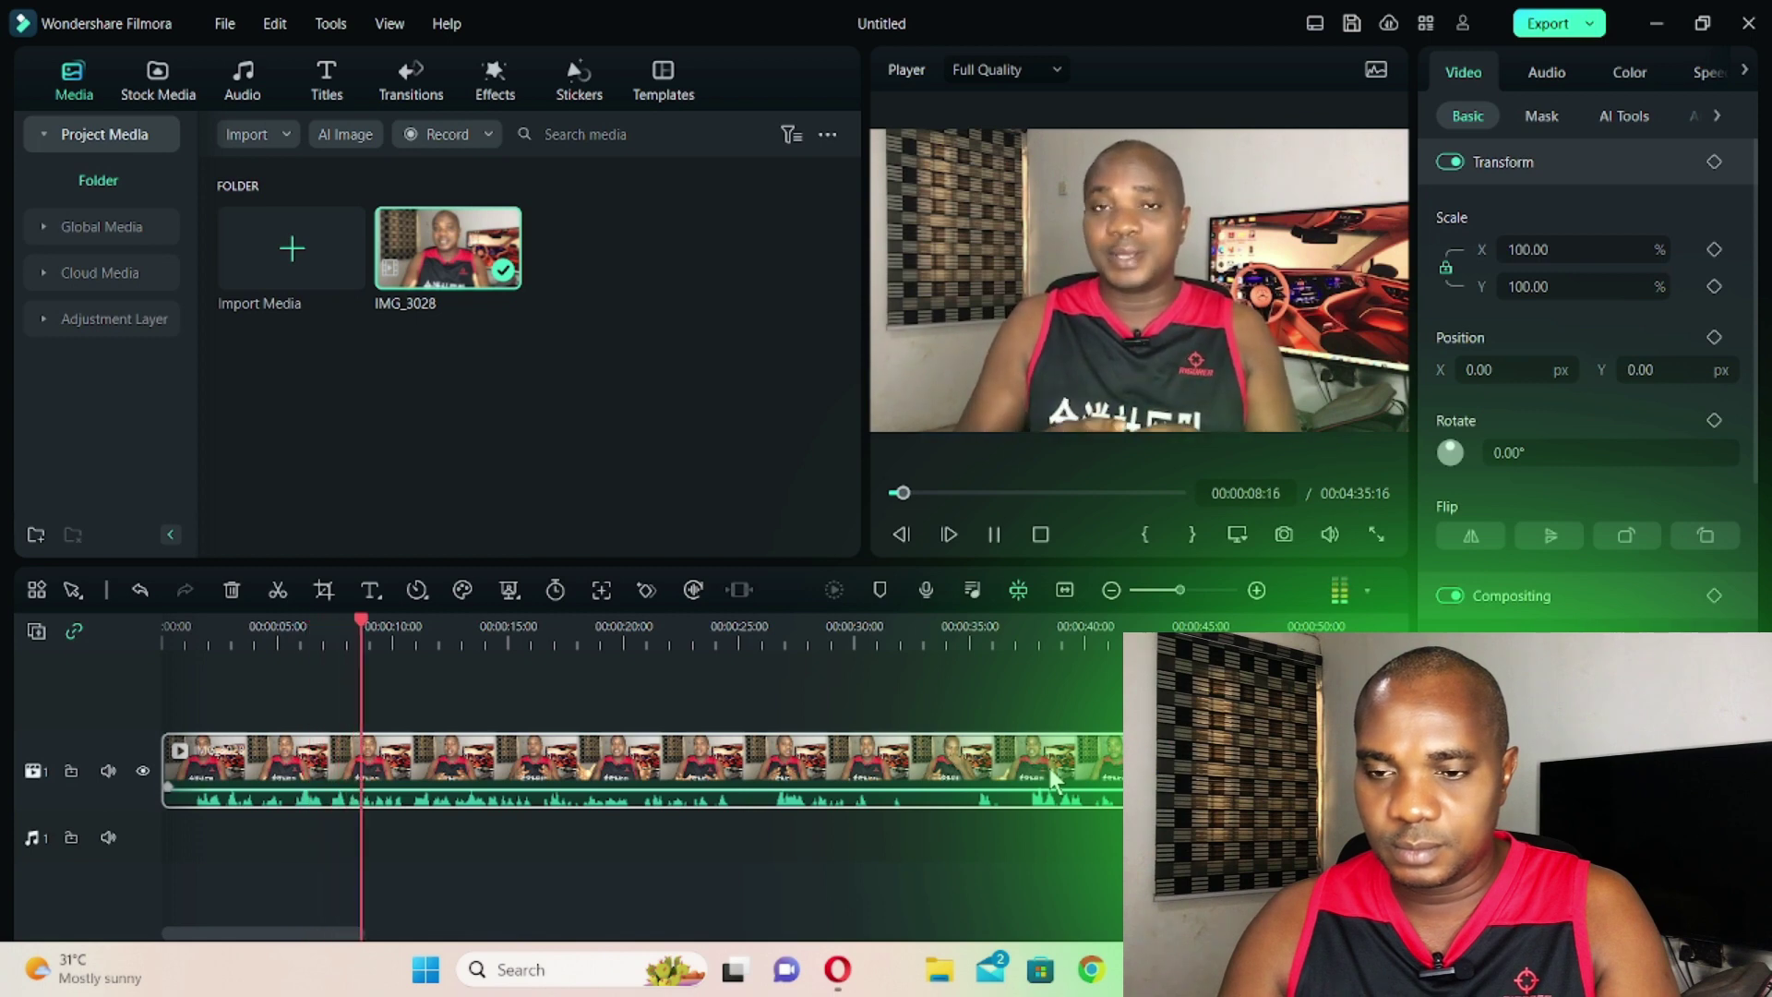
key(space)
click(356, 522)
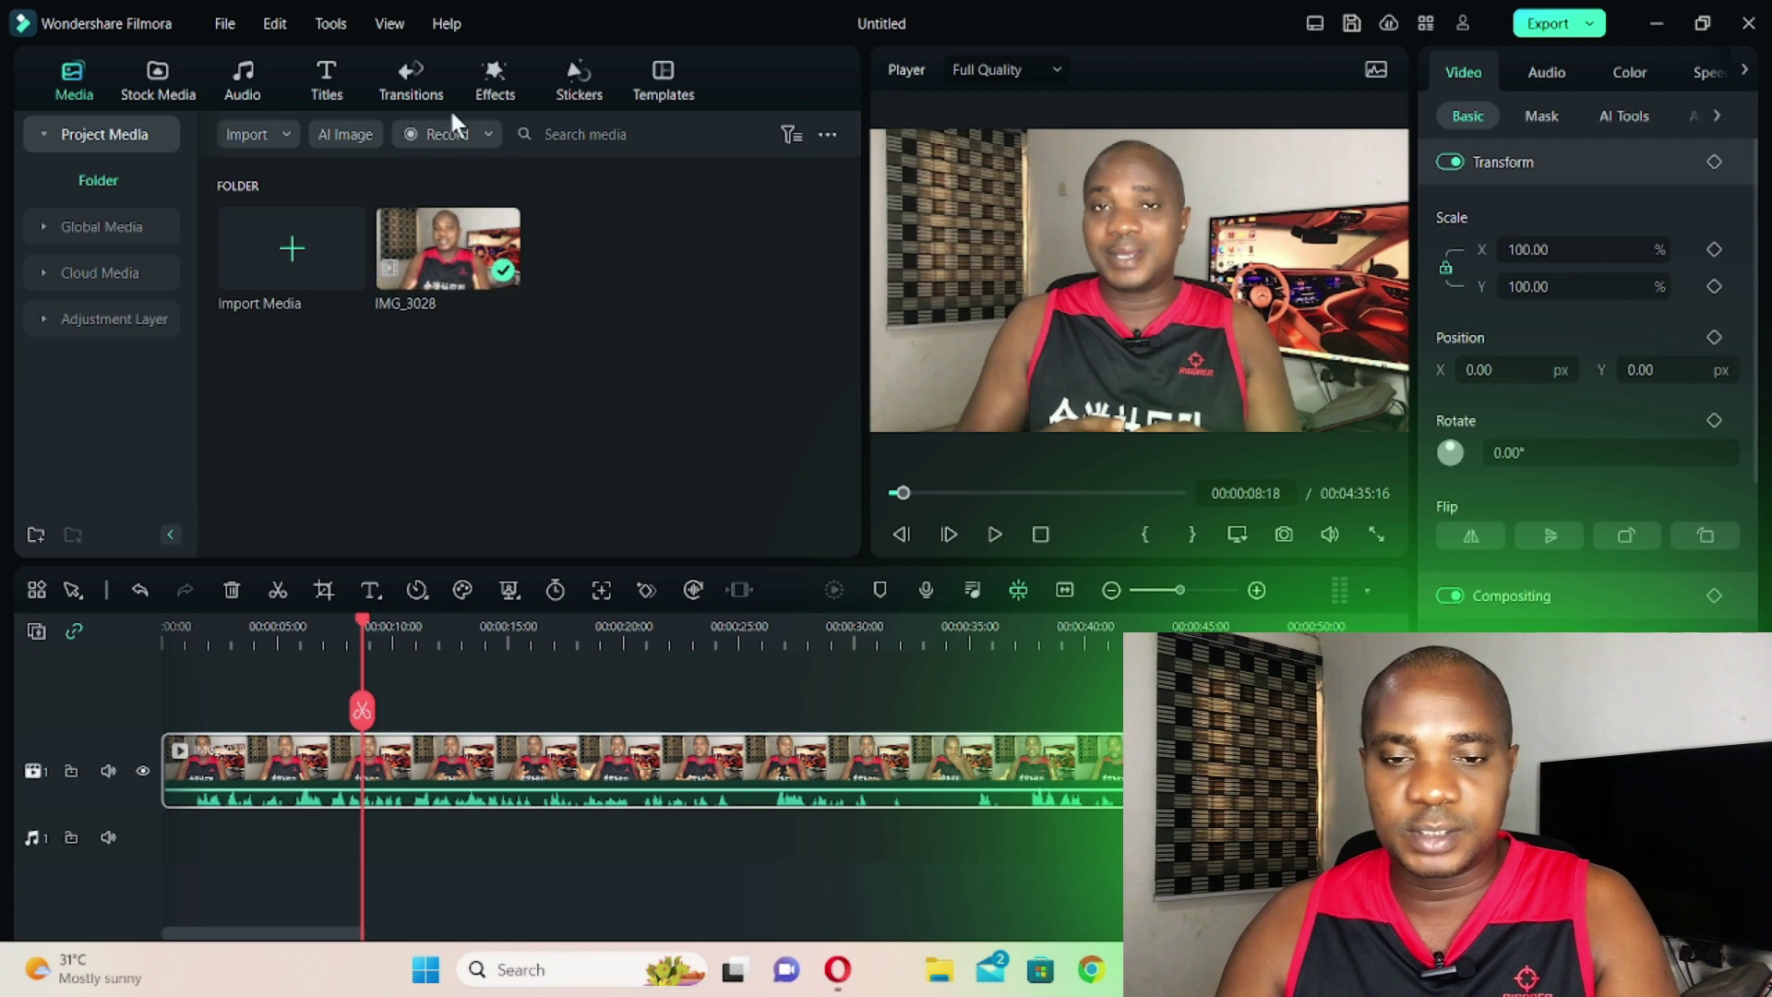
Step: Search the video effects for "tilt shift linear"
click(496, 79)
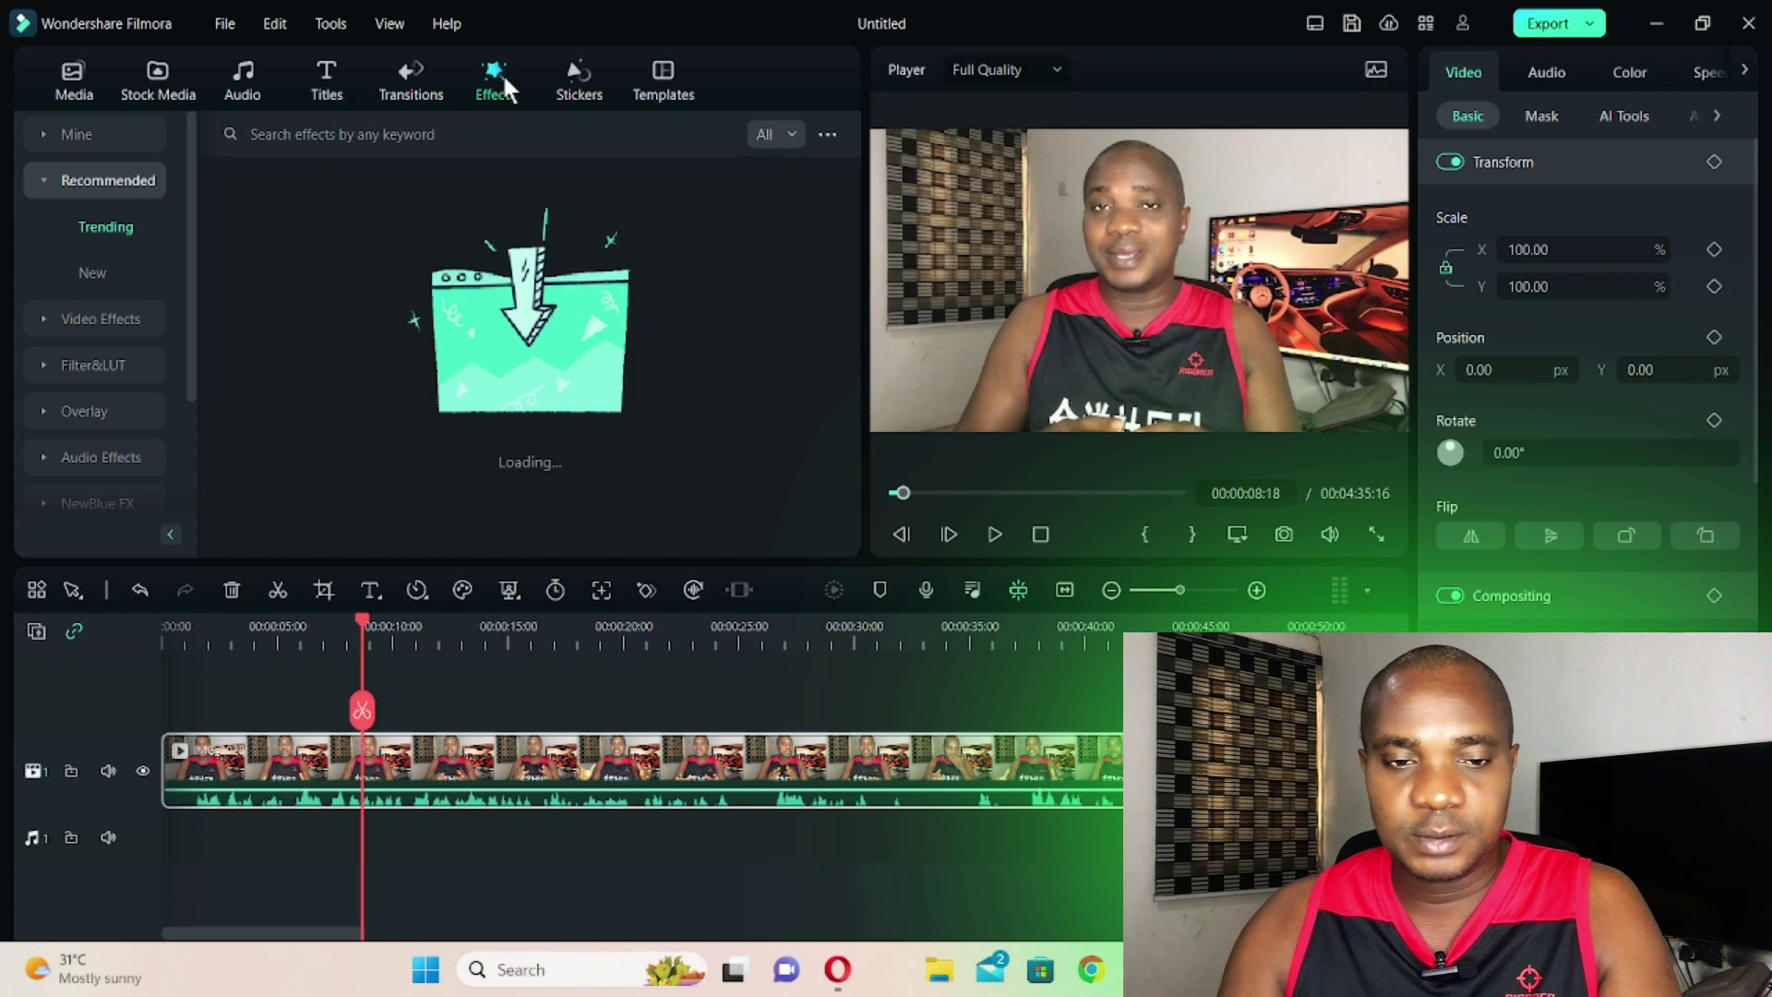
click(92, 318)
click(324, 134)
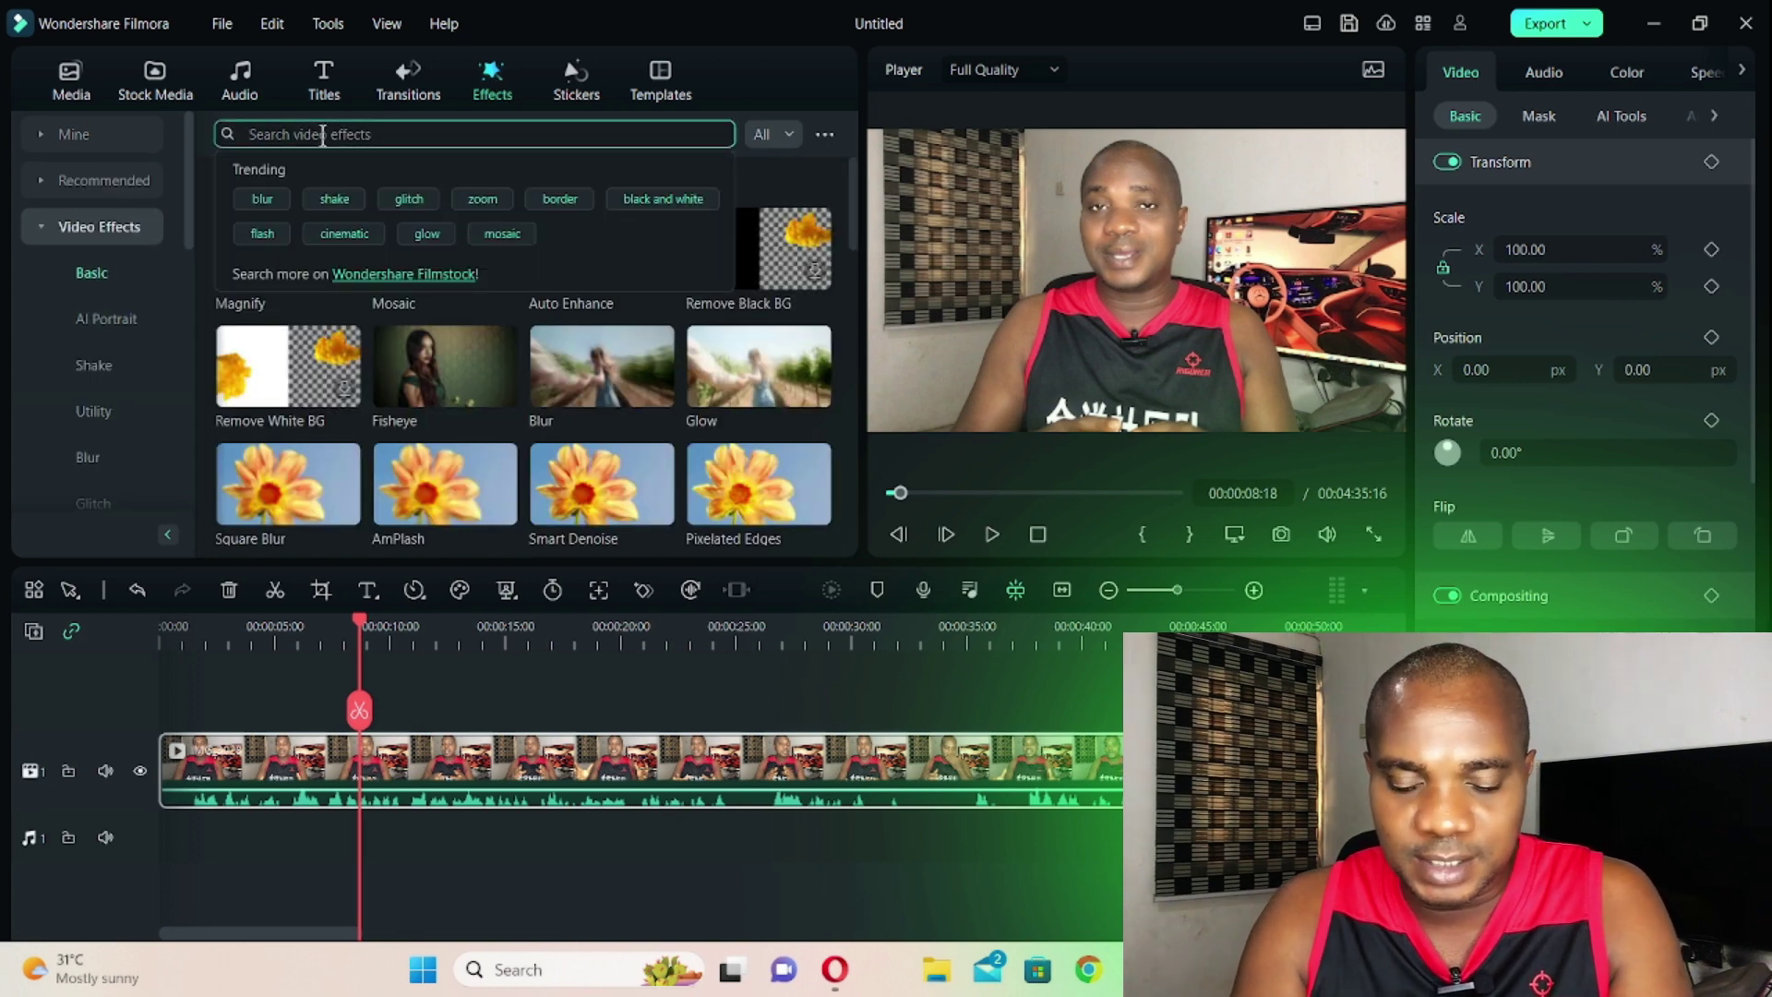
text(TIL)
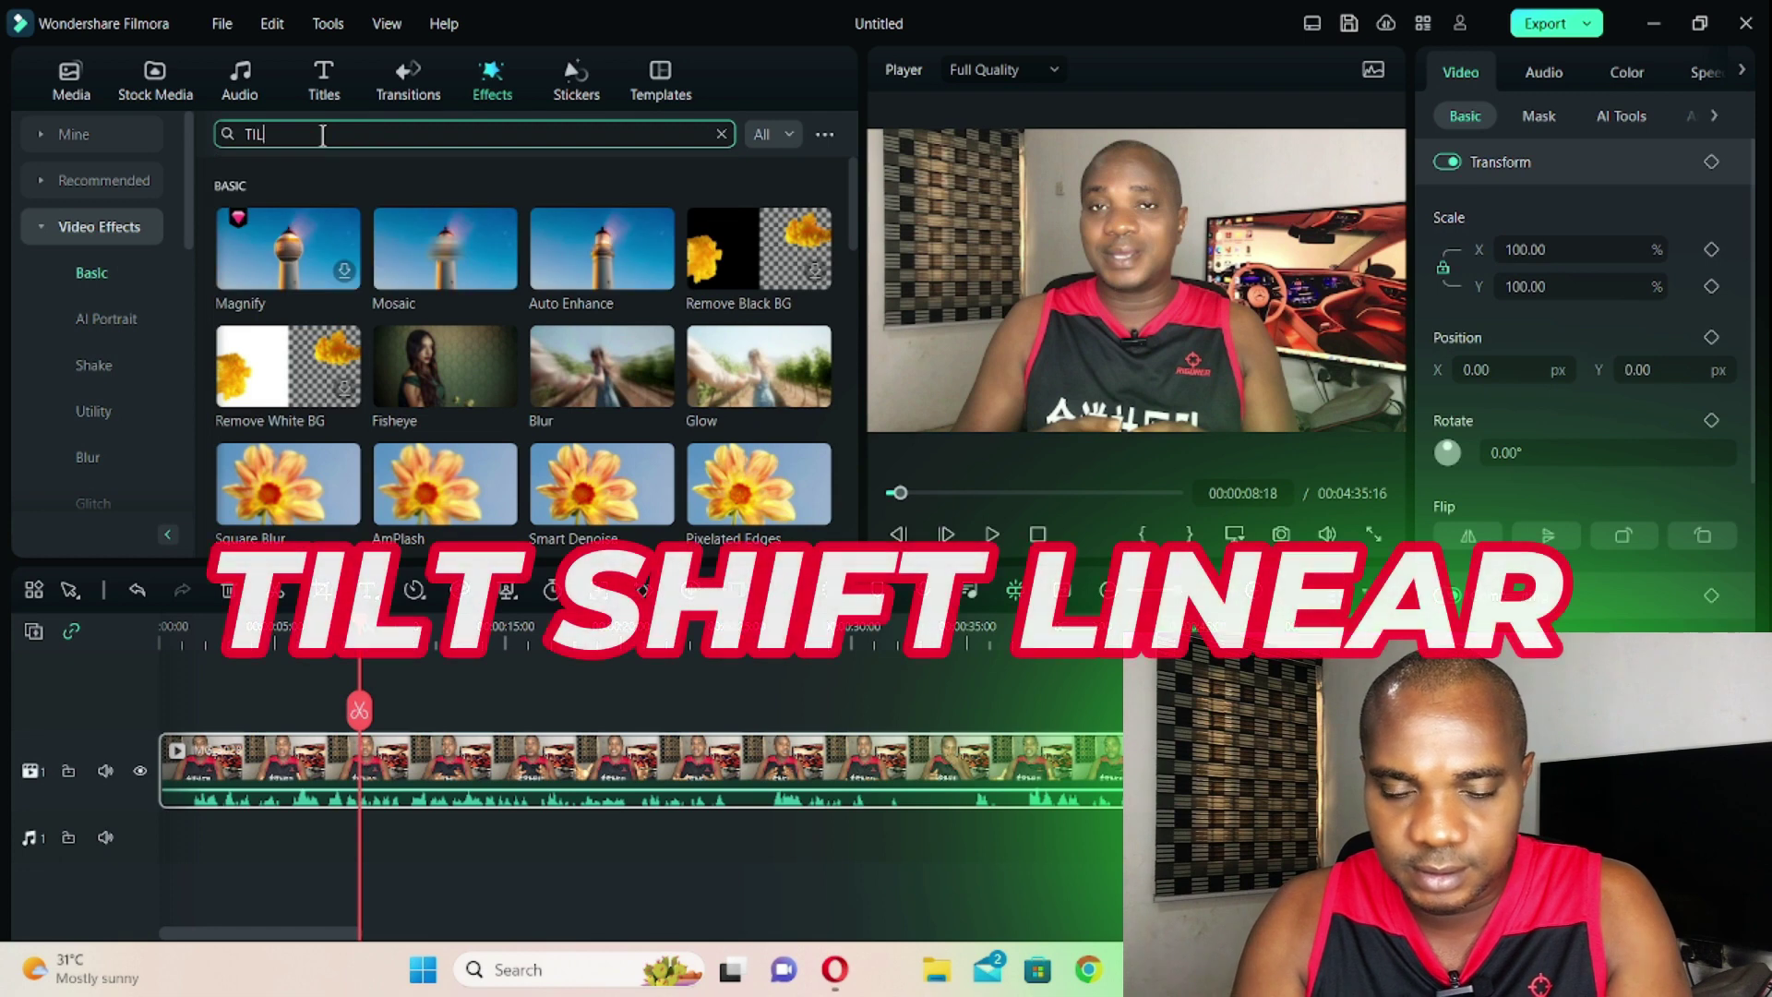
text(T SHIFT LI)
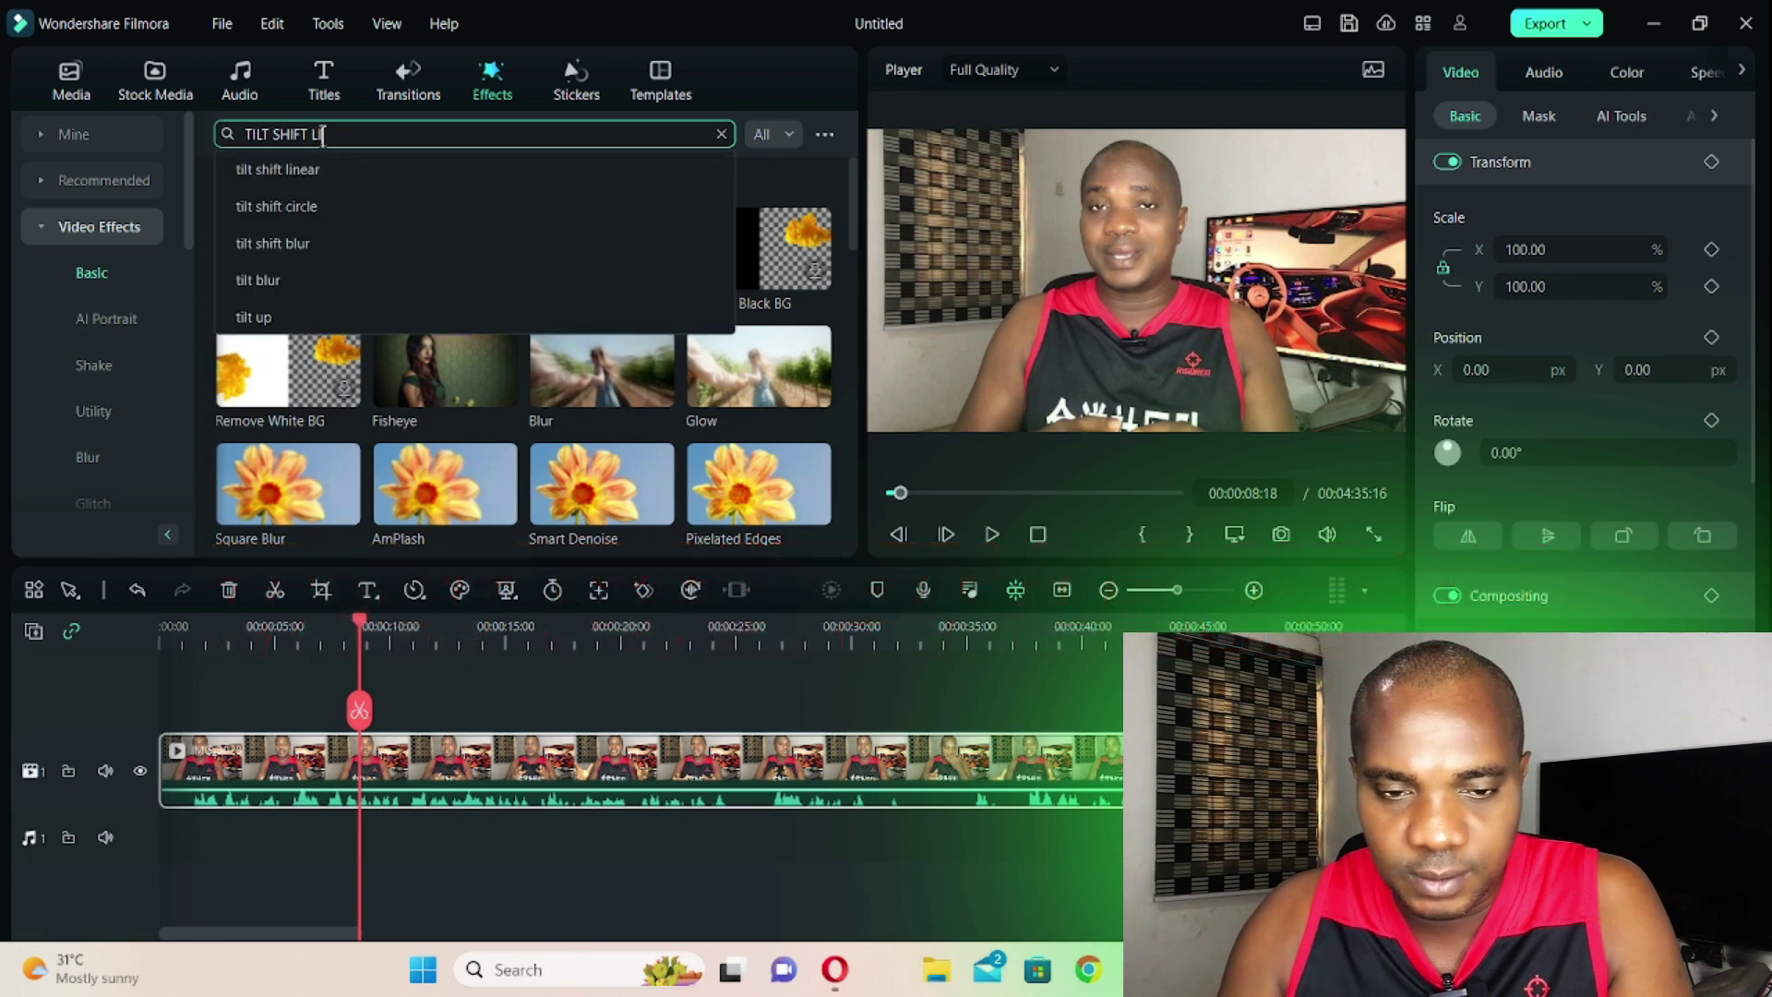
click(314, 167)
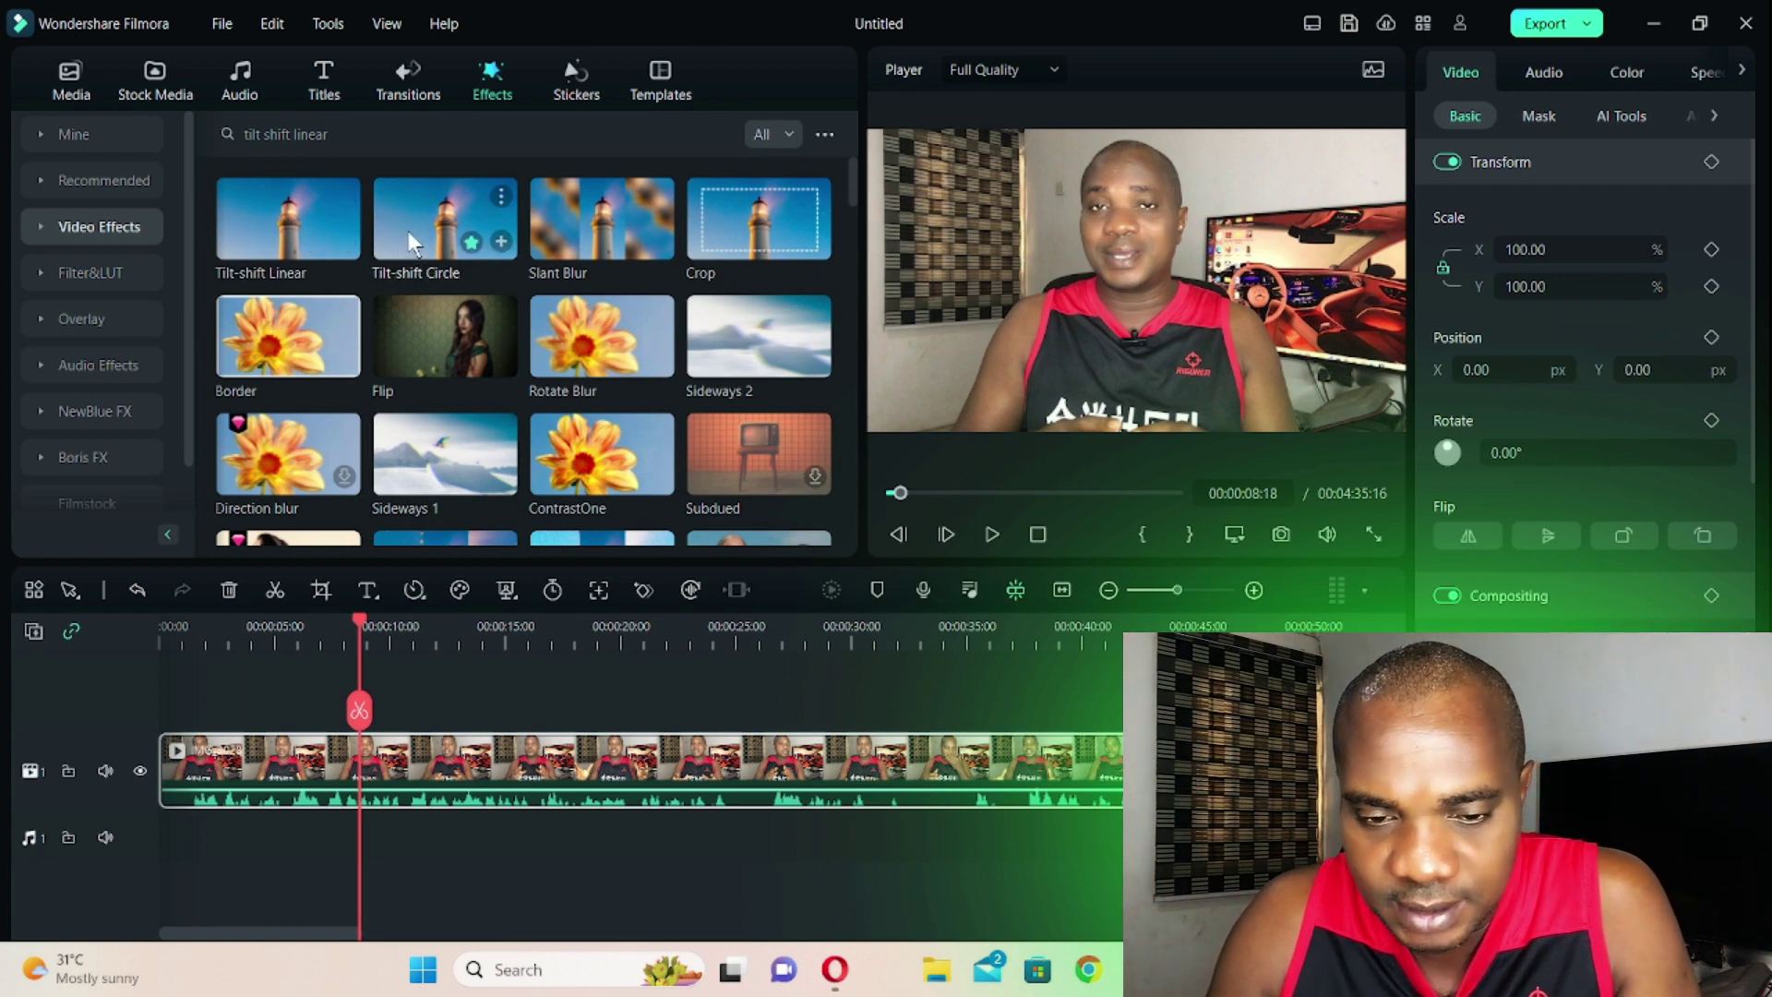
Step: Add the Tilt-shift Linear effect above the clip from the start to about 15 seconds and preview the frame full screen
click(270, 244)
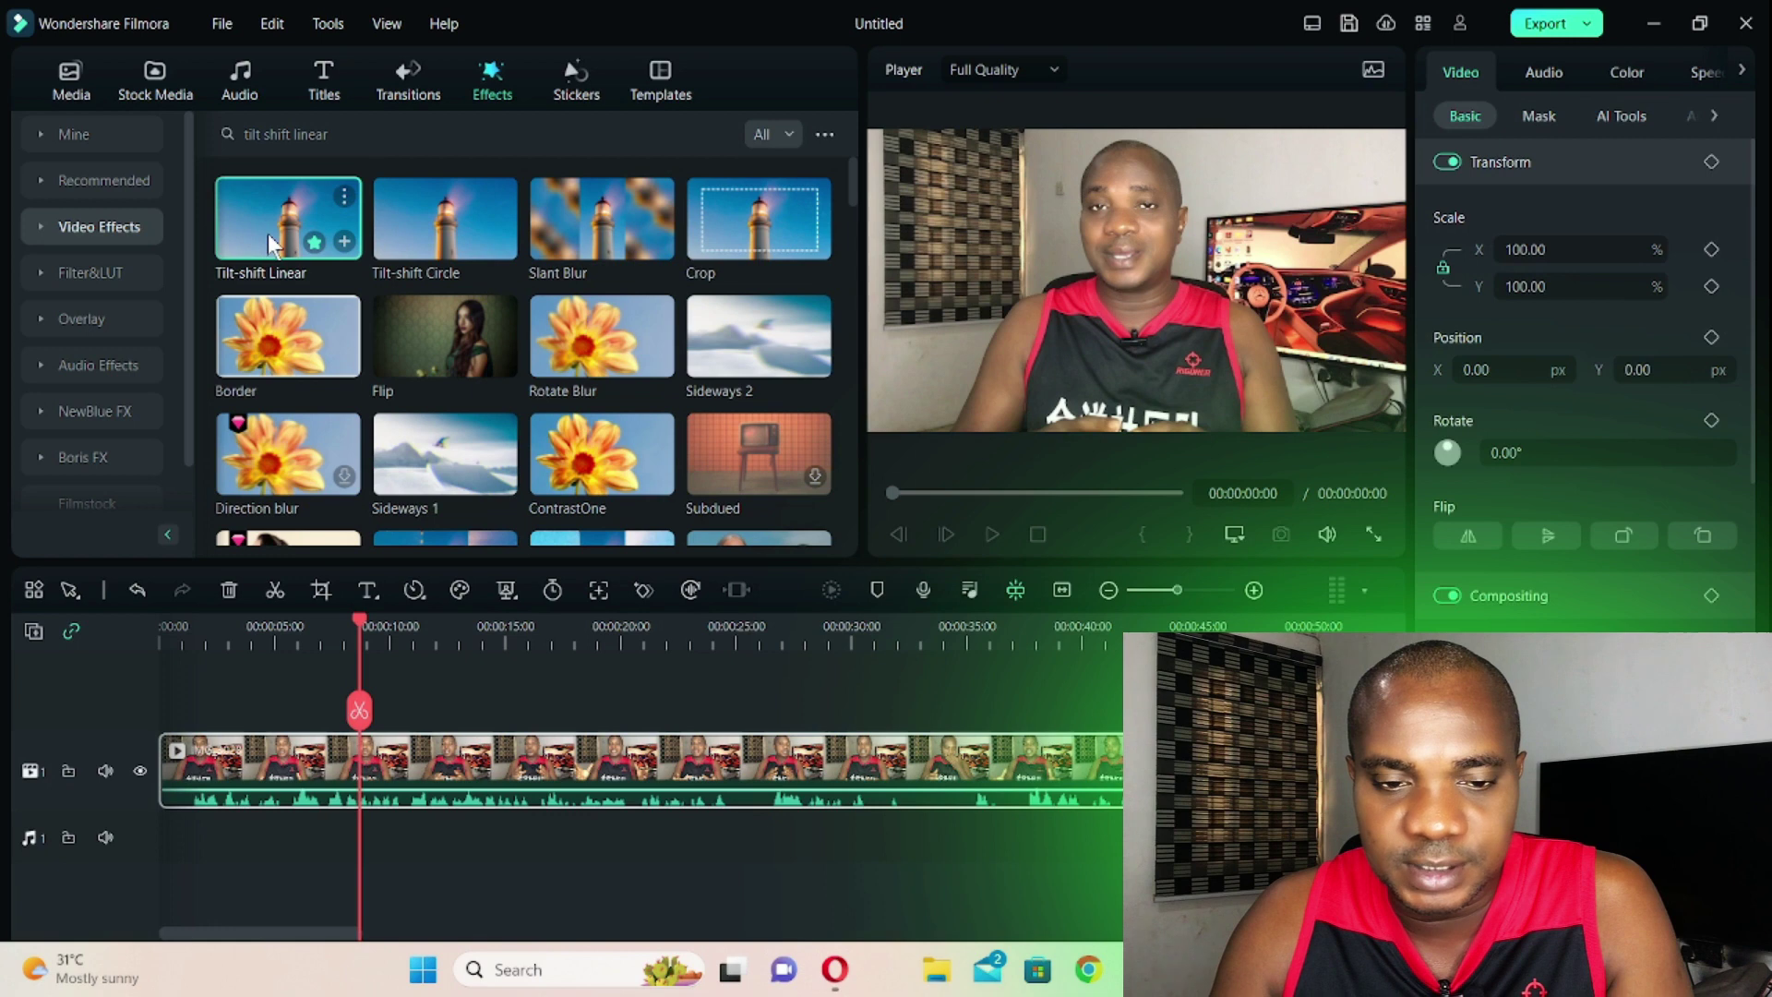
drag(288, 222, 515, 736)
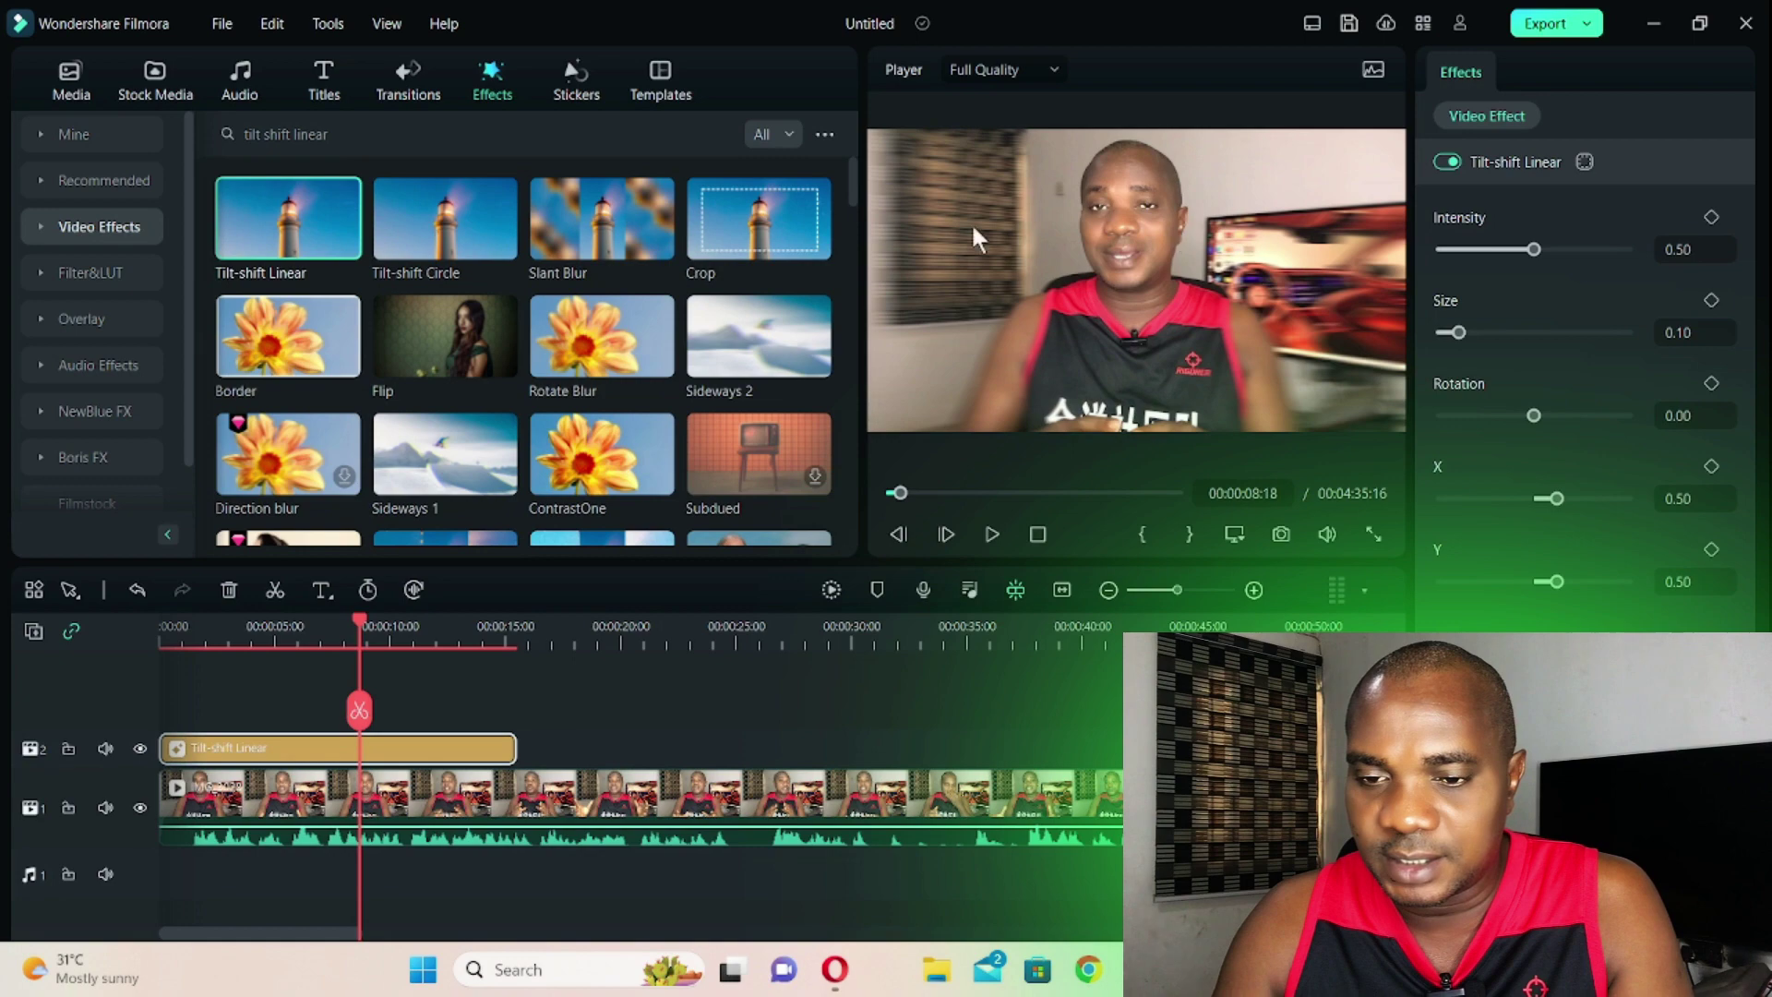
click(1367, 531)
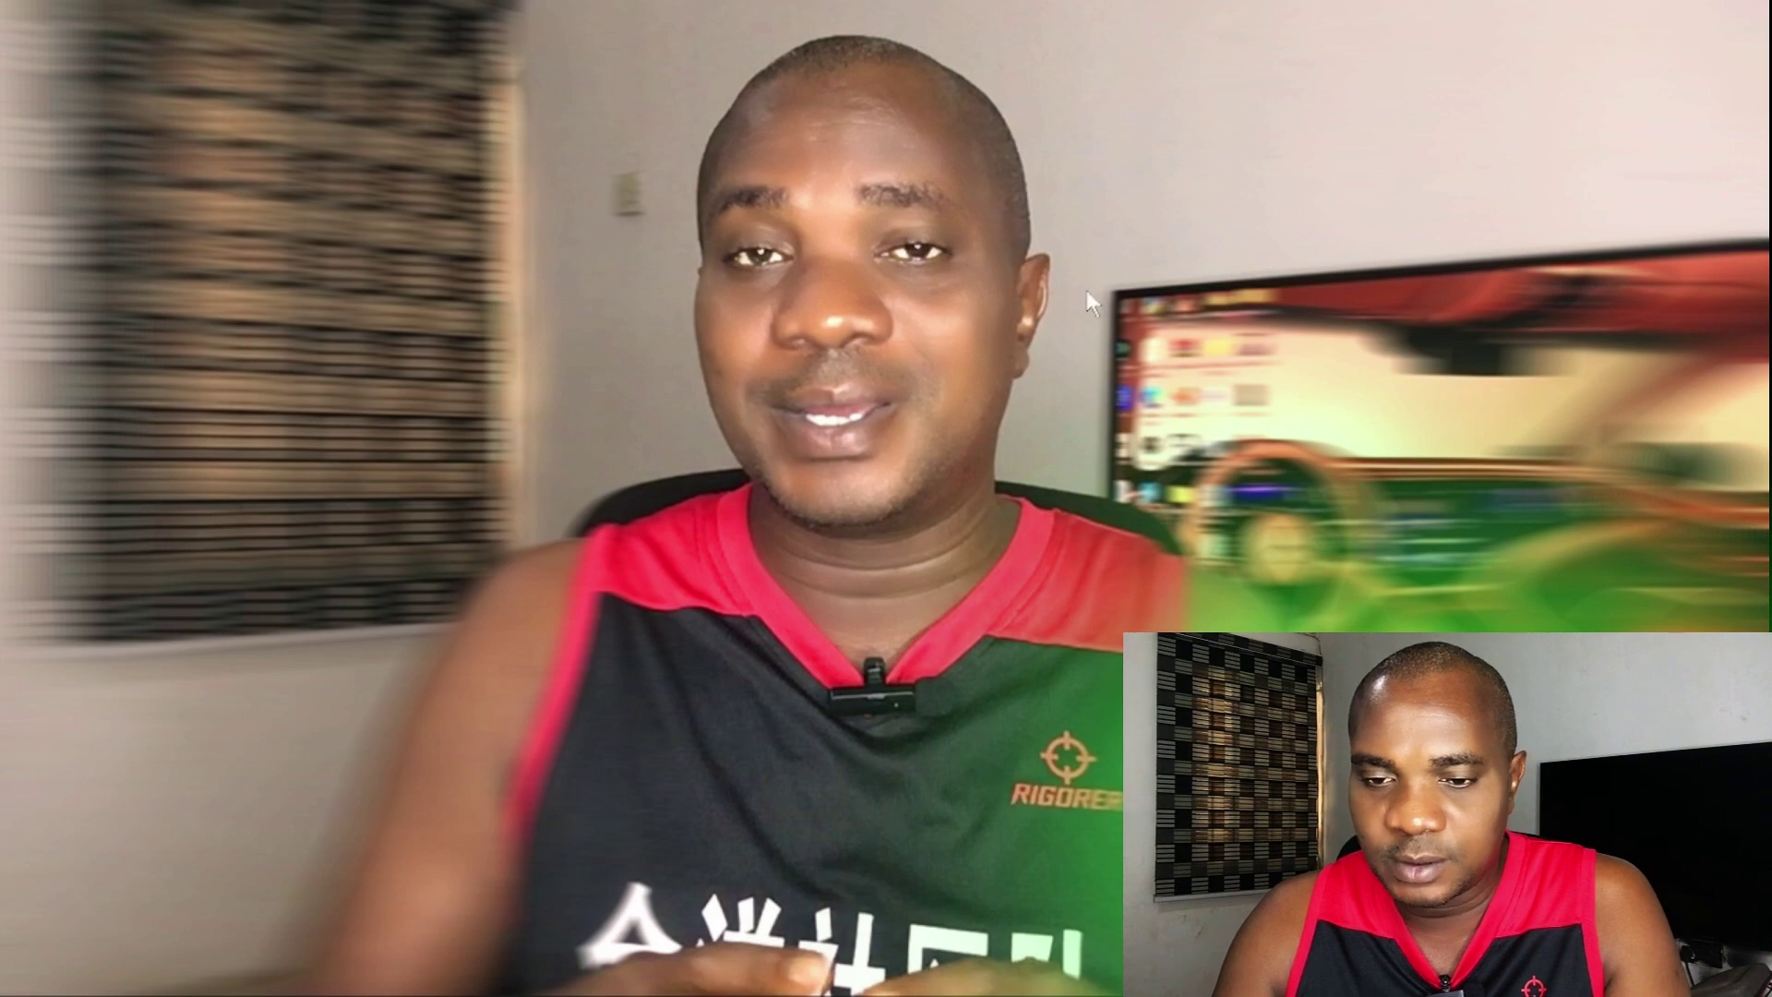
key(Escape)
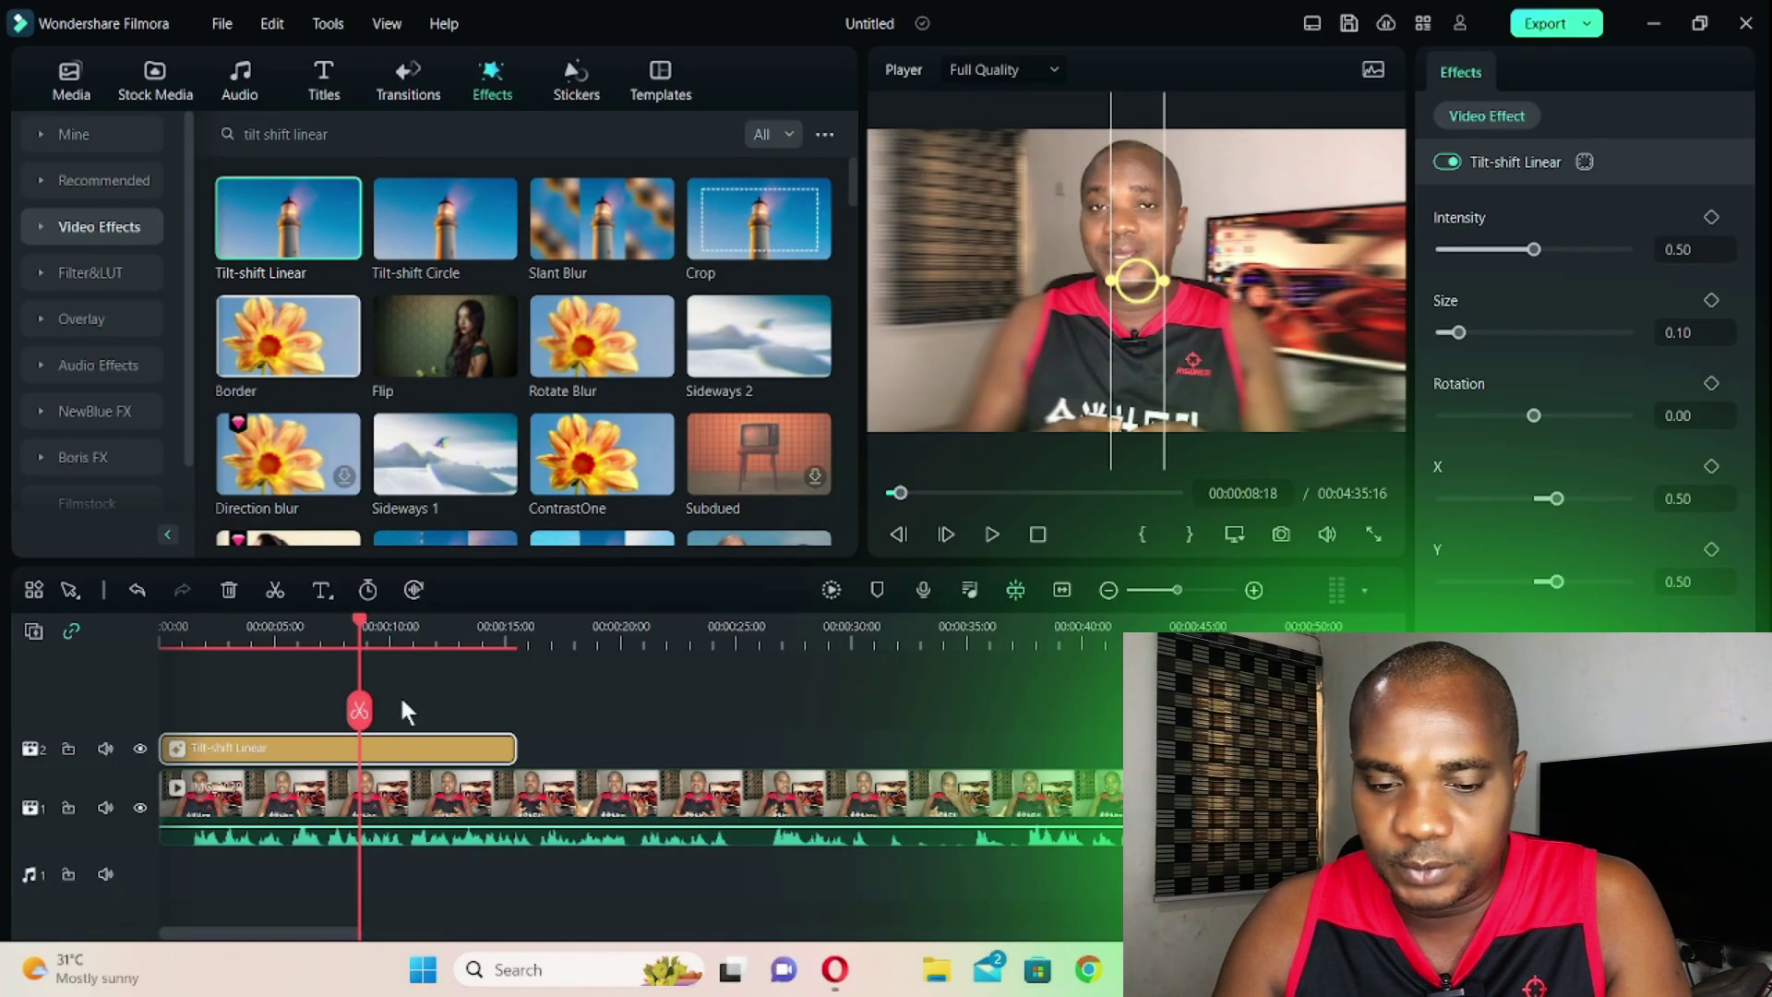
Step: Compare the frame at 11 seconds full screen without and with Tilt-shift Linear by moving the effect off it and back over it
click(411, 624)
drag(444, 747, 948, 743)
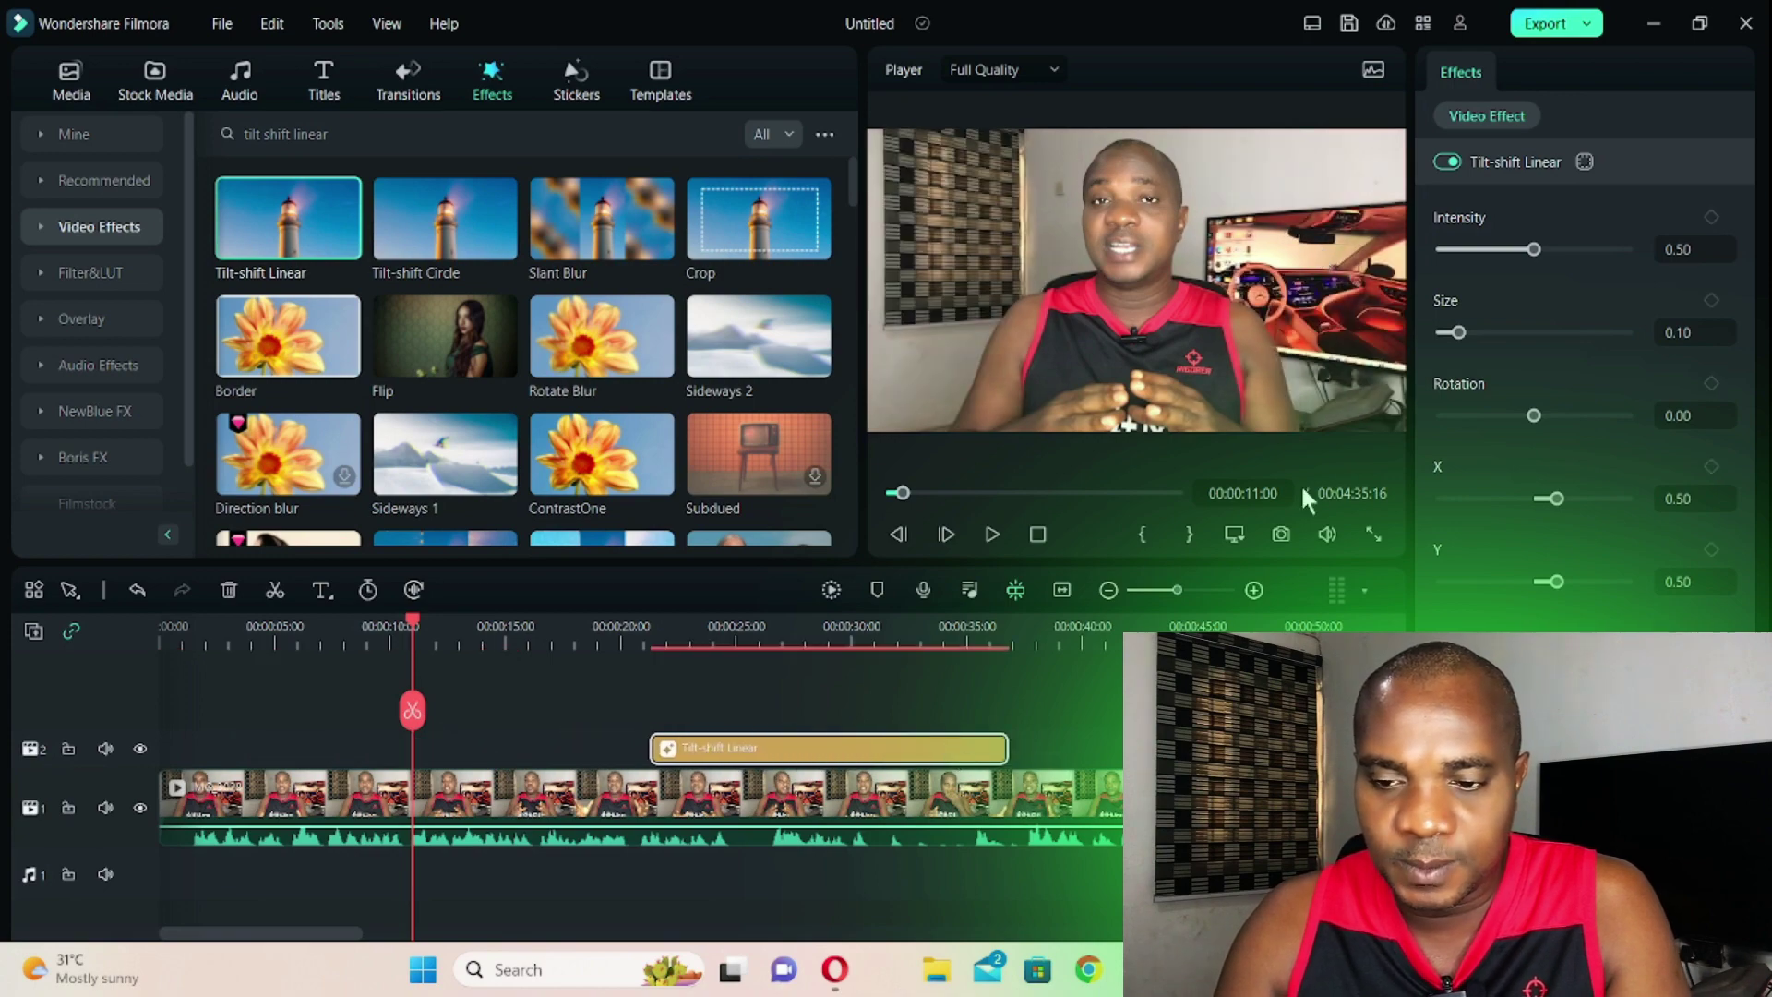
click(1371, 533)
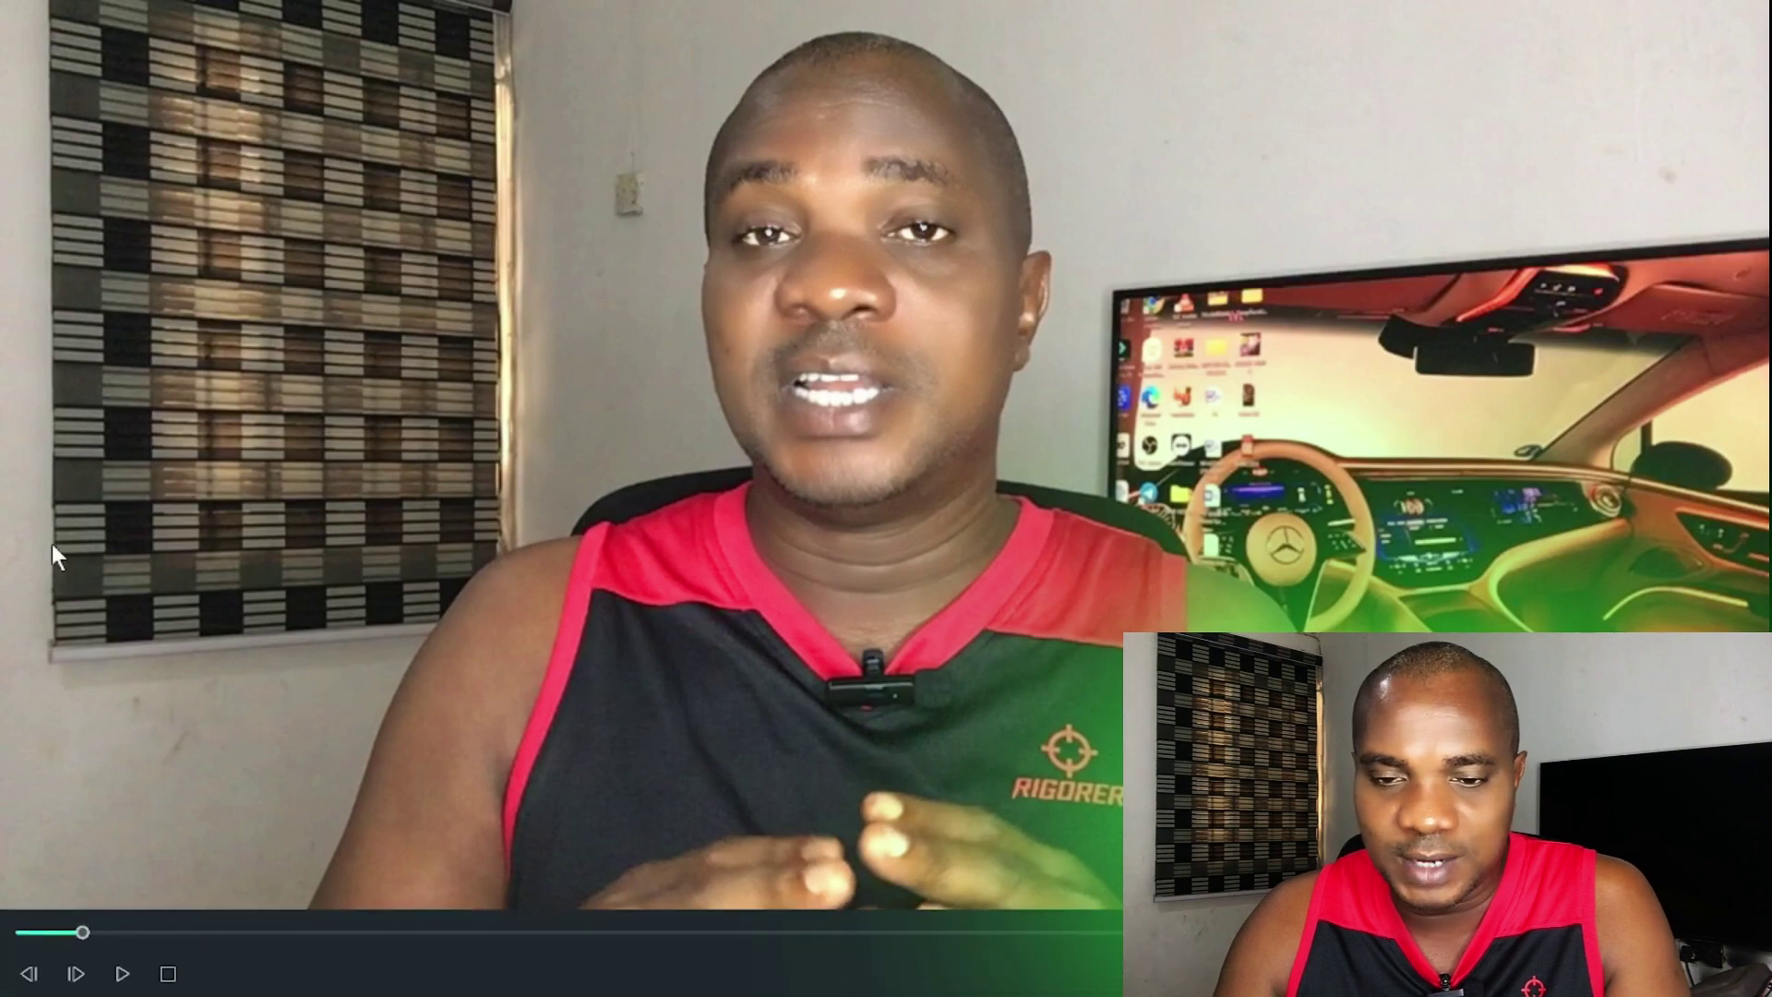
key(Escape)
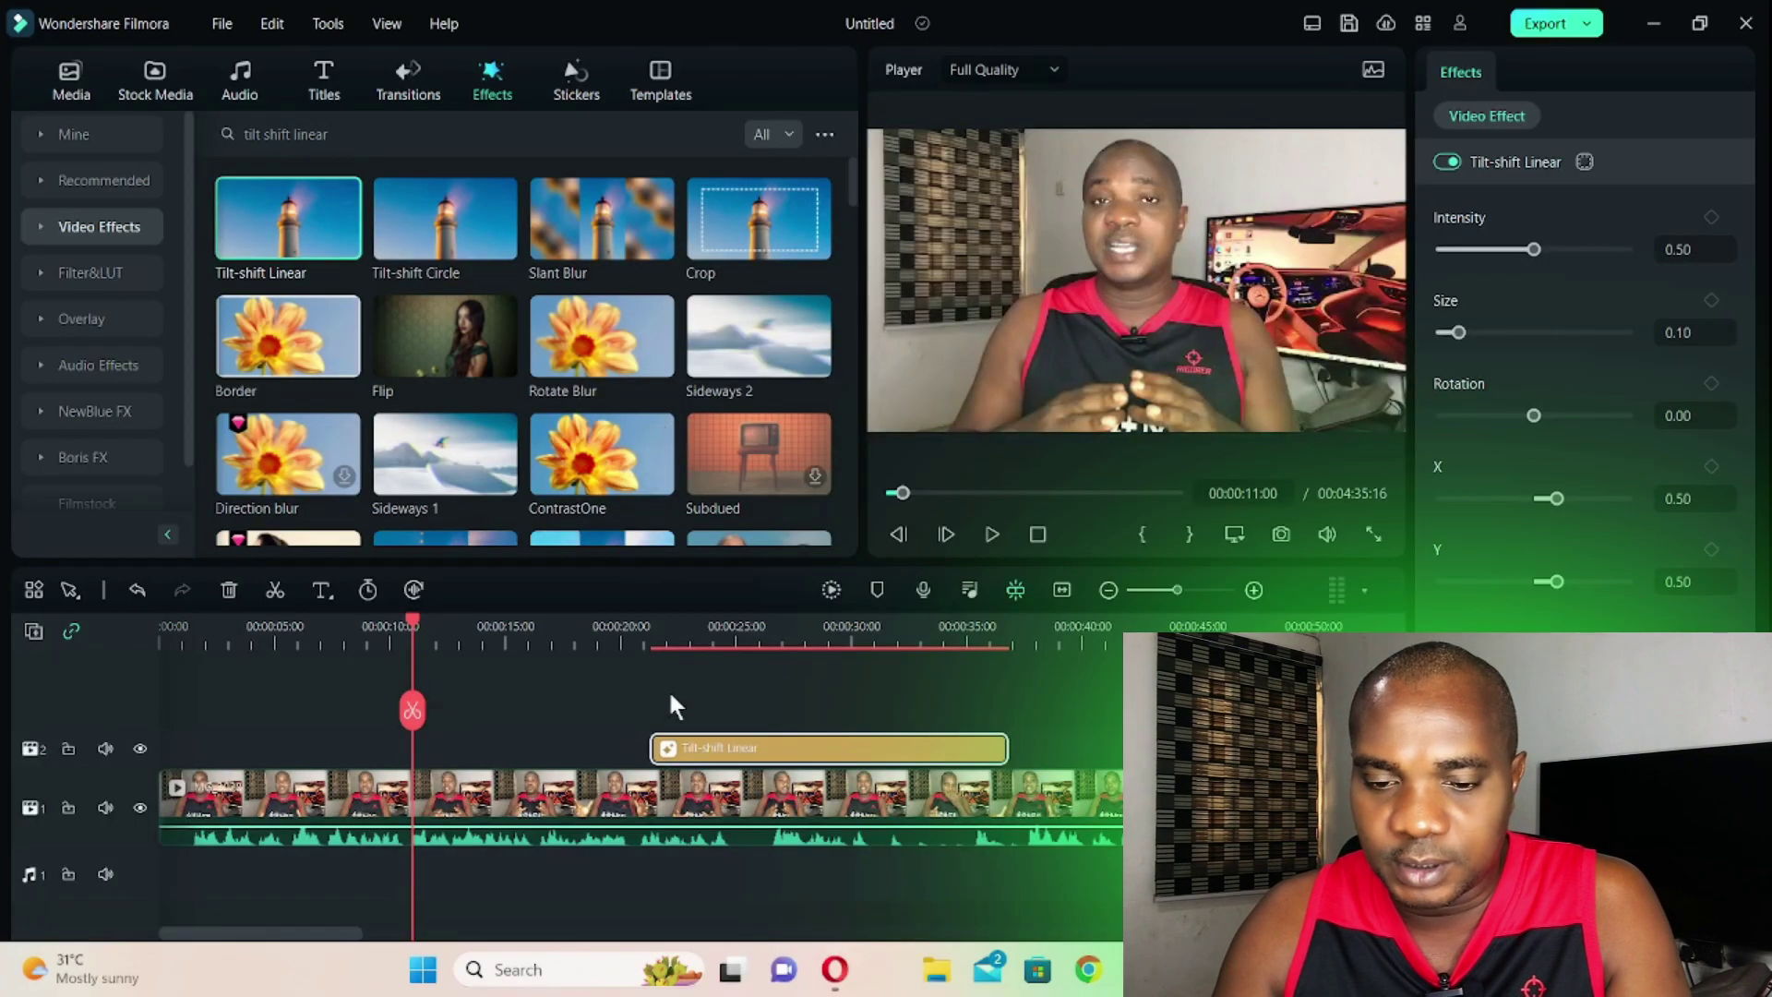
drag(843, 744, 515, 756)
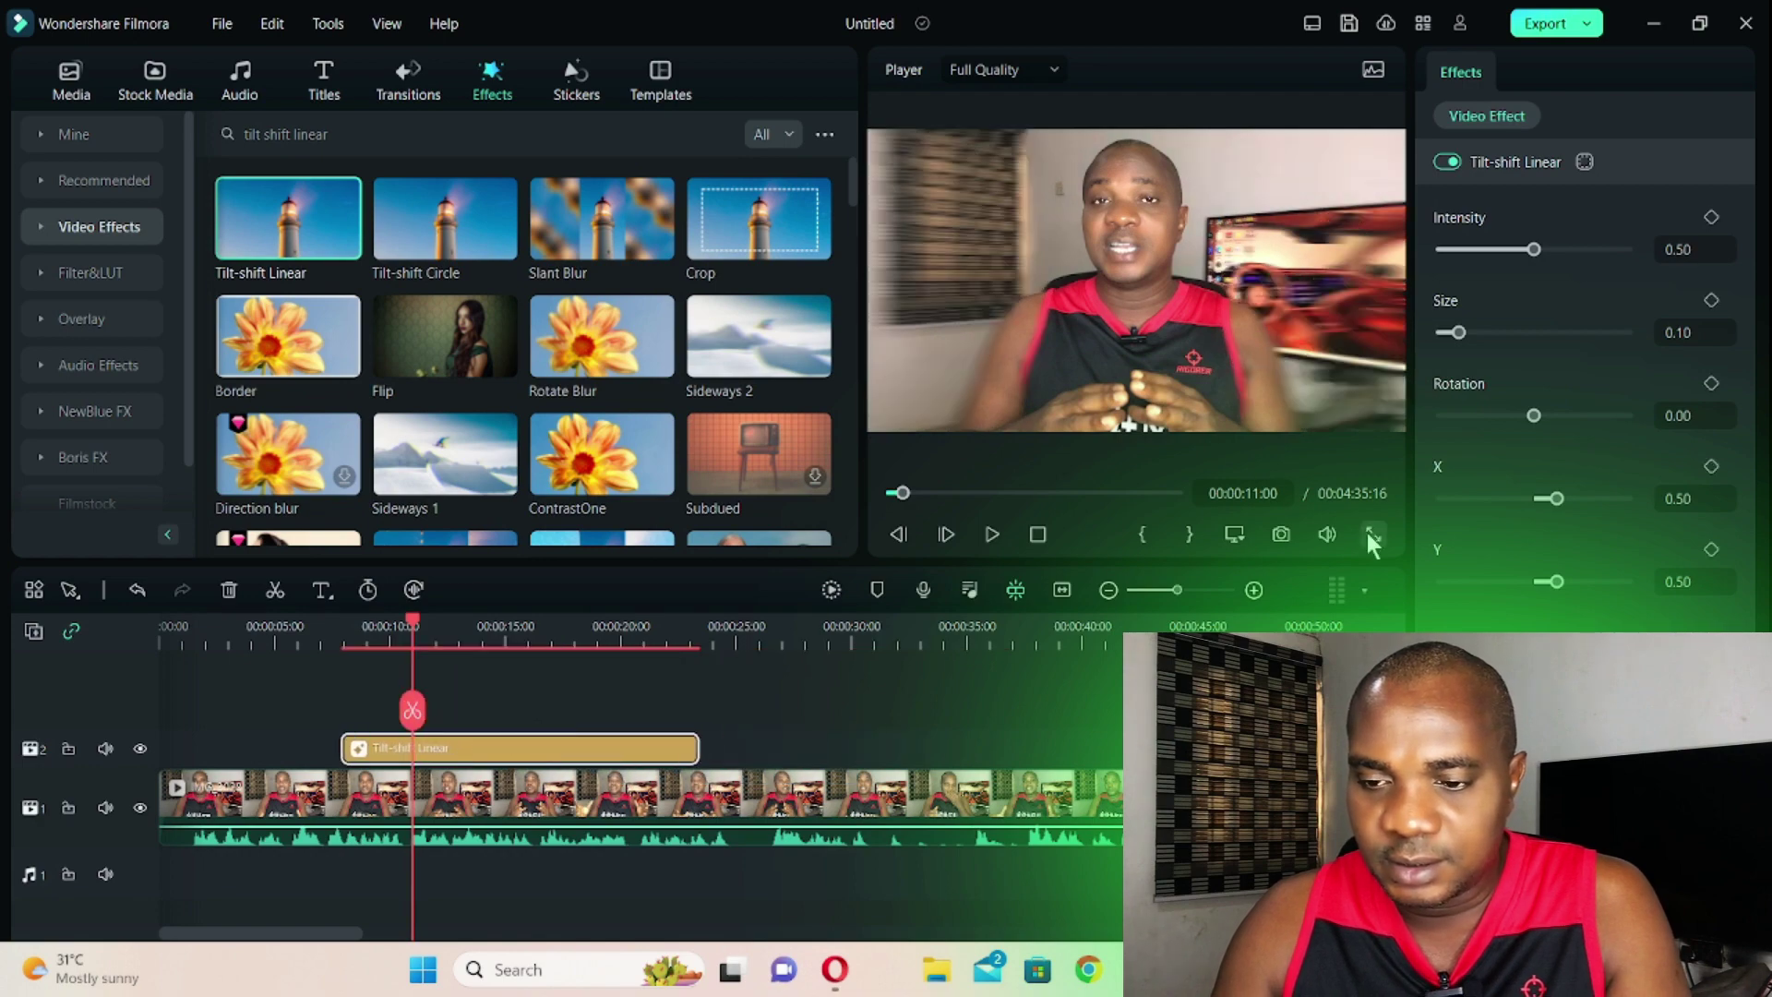
click(1369, 535)
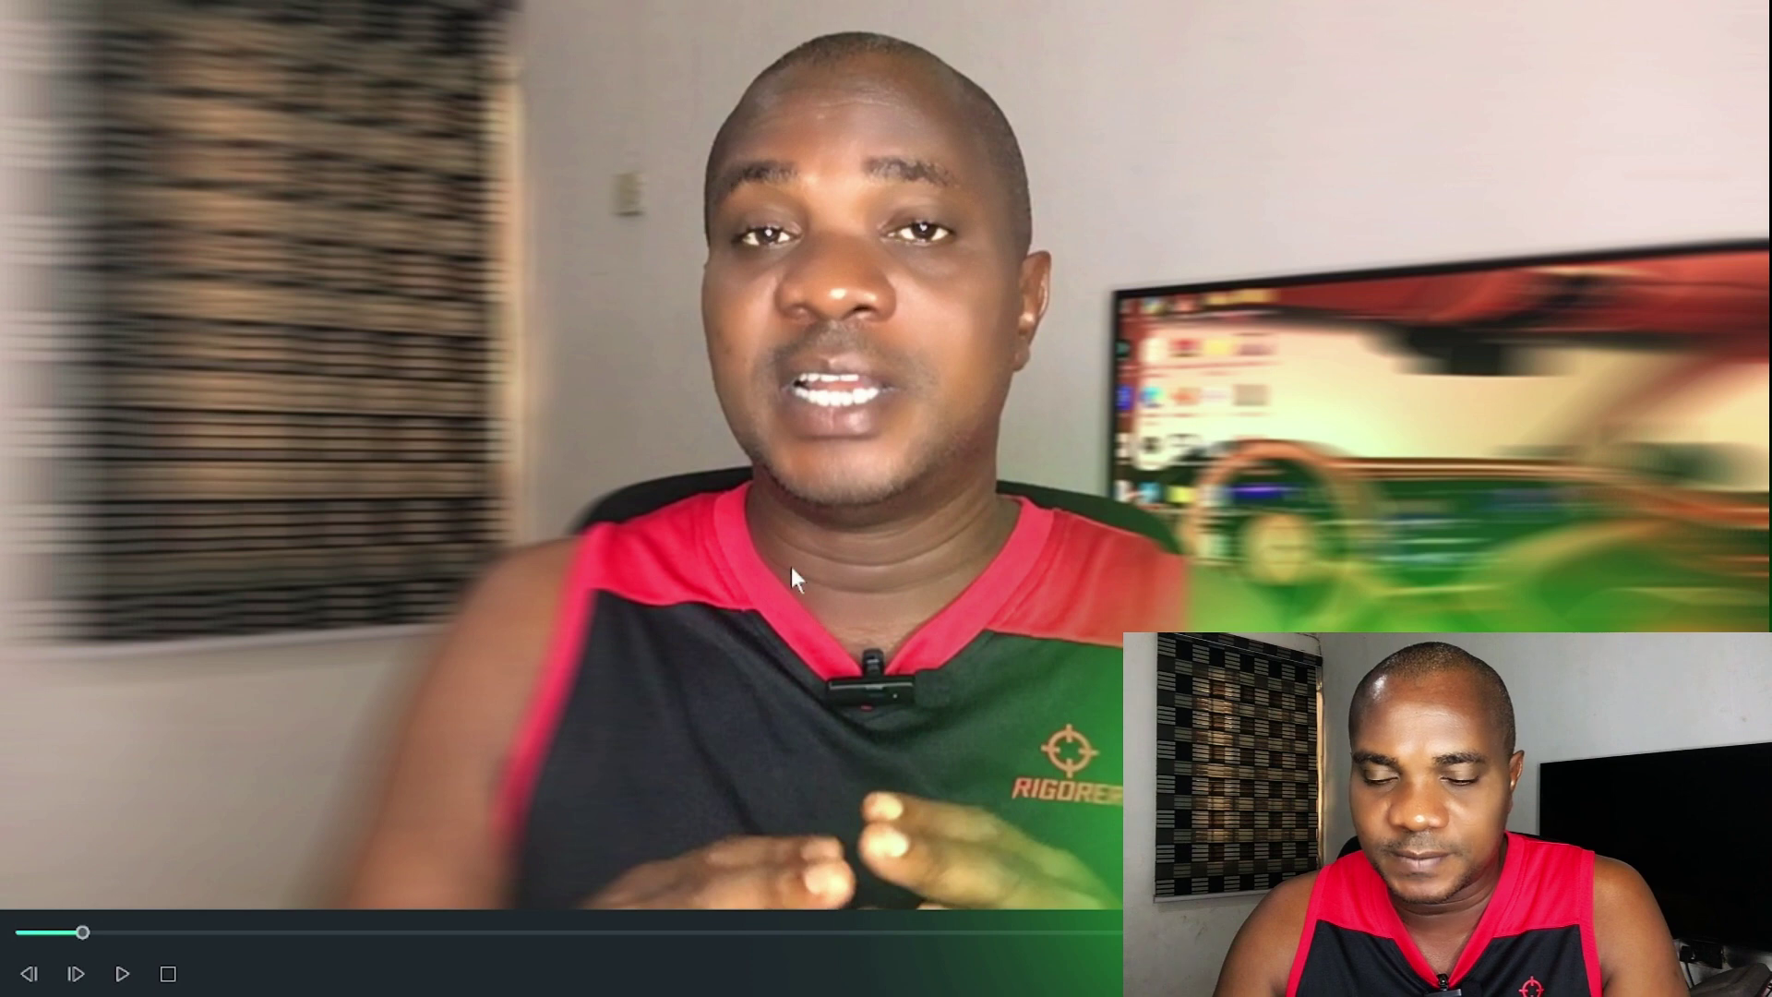
key(Escape)
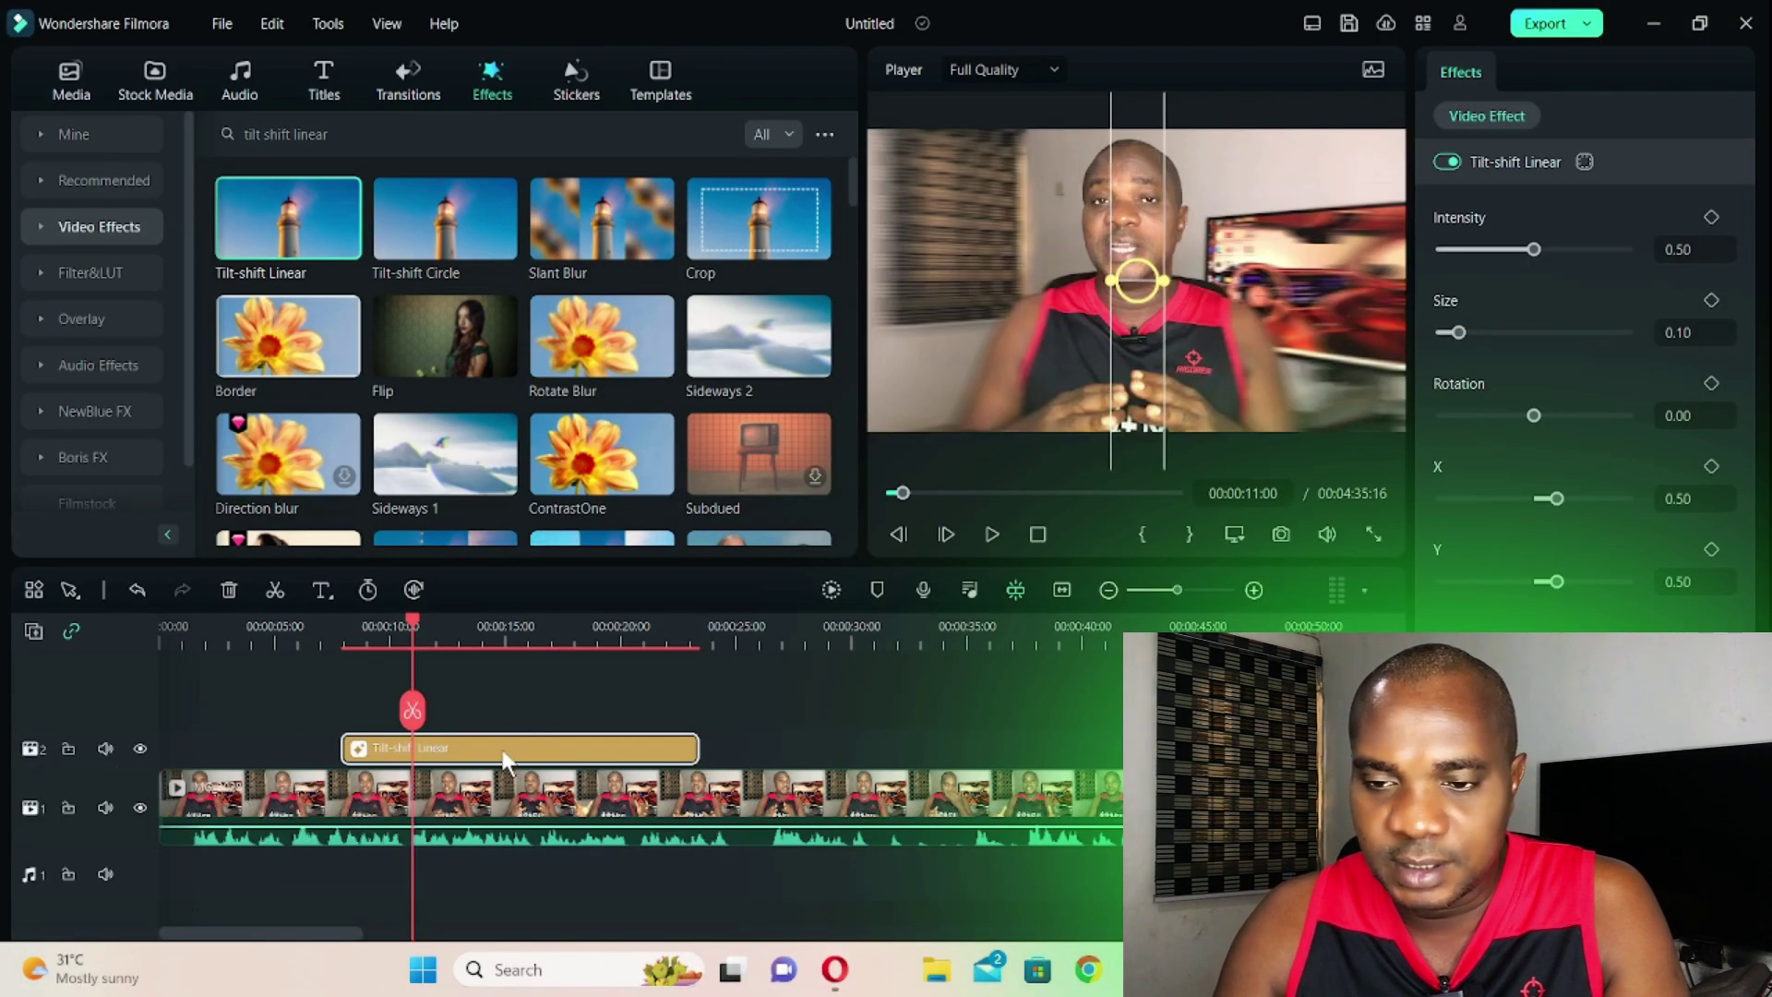
Step: Shift the Tilt-shift Linear focus band to X 0.48, and delete the effect from the timeline
click(756, 710)
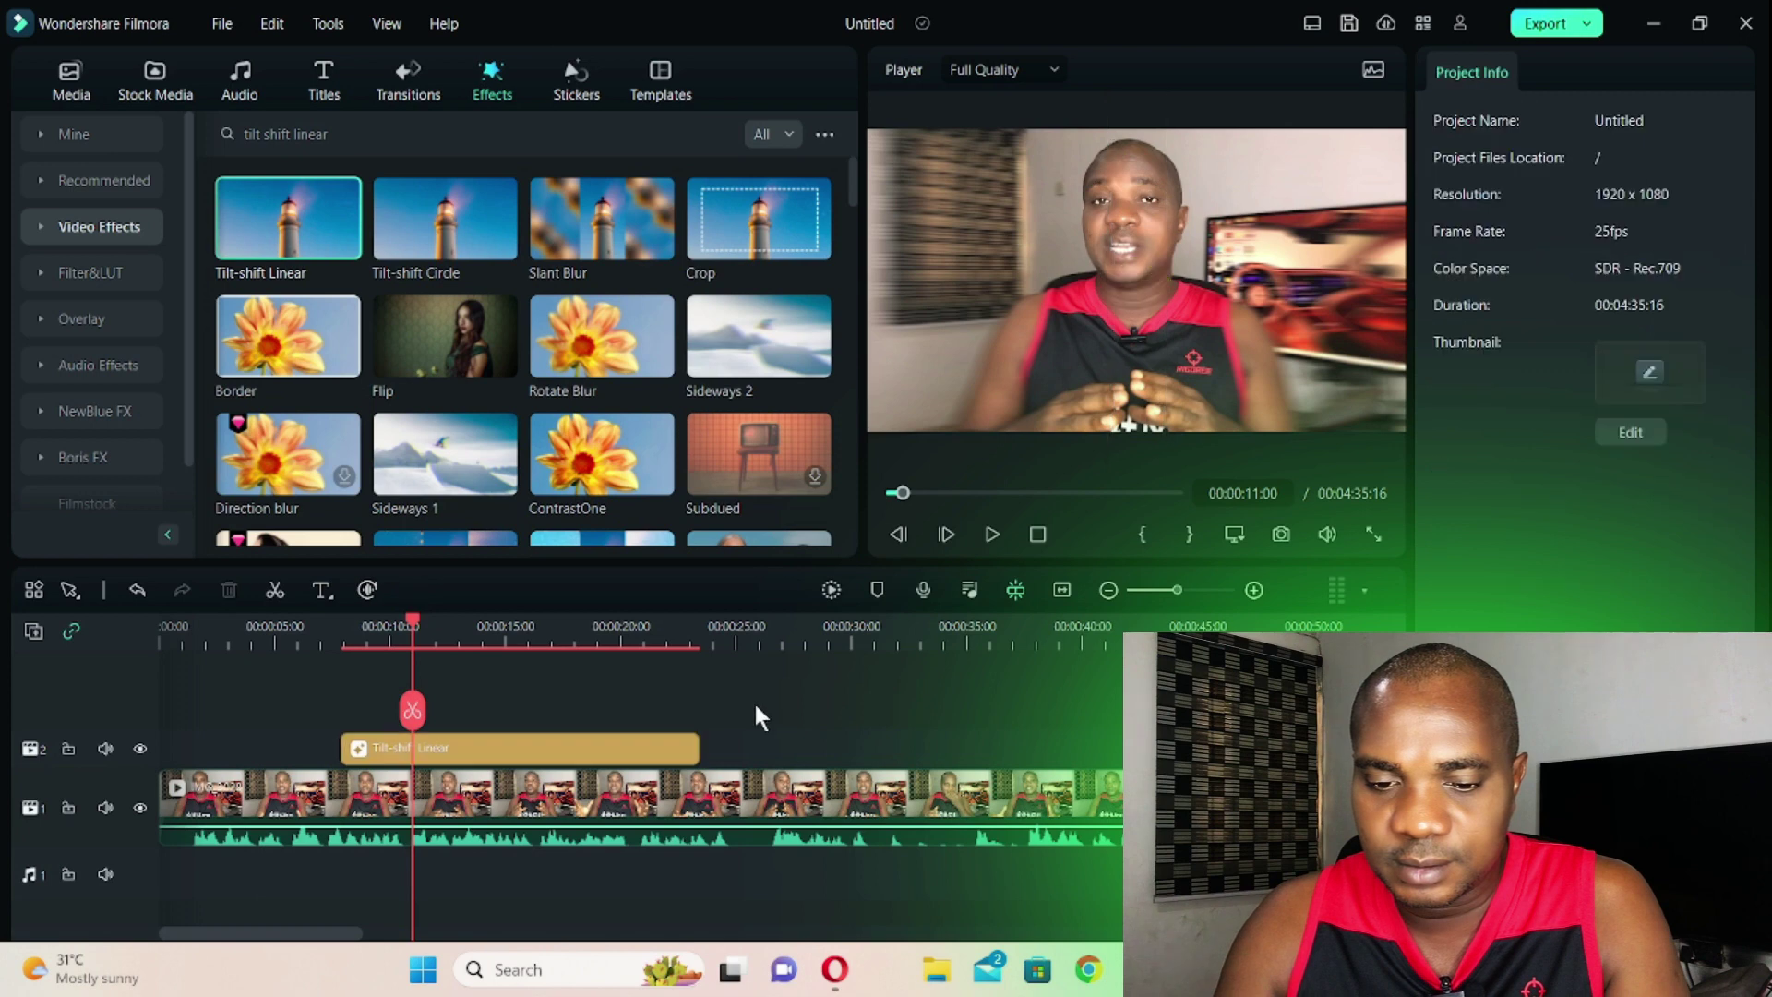
click(581, 749)
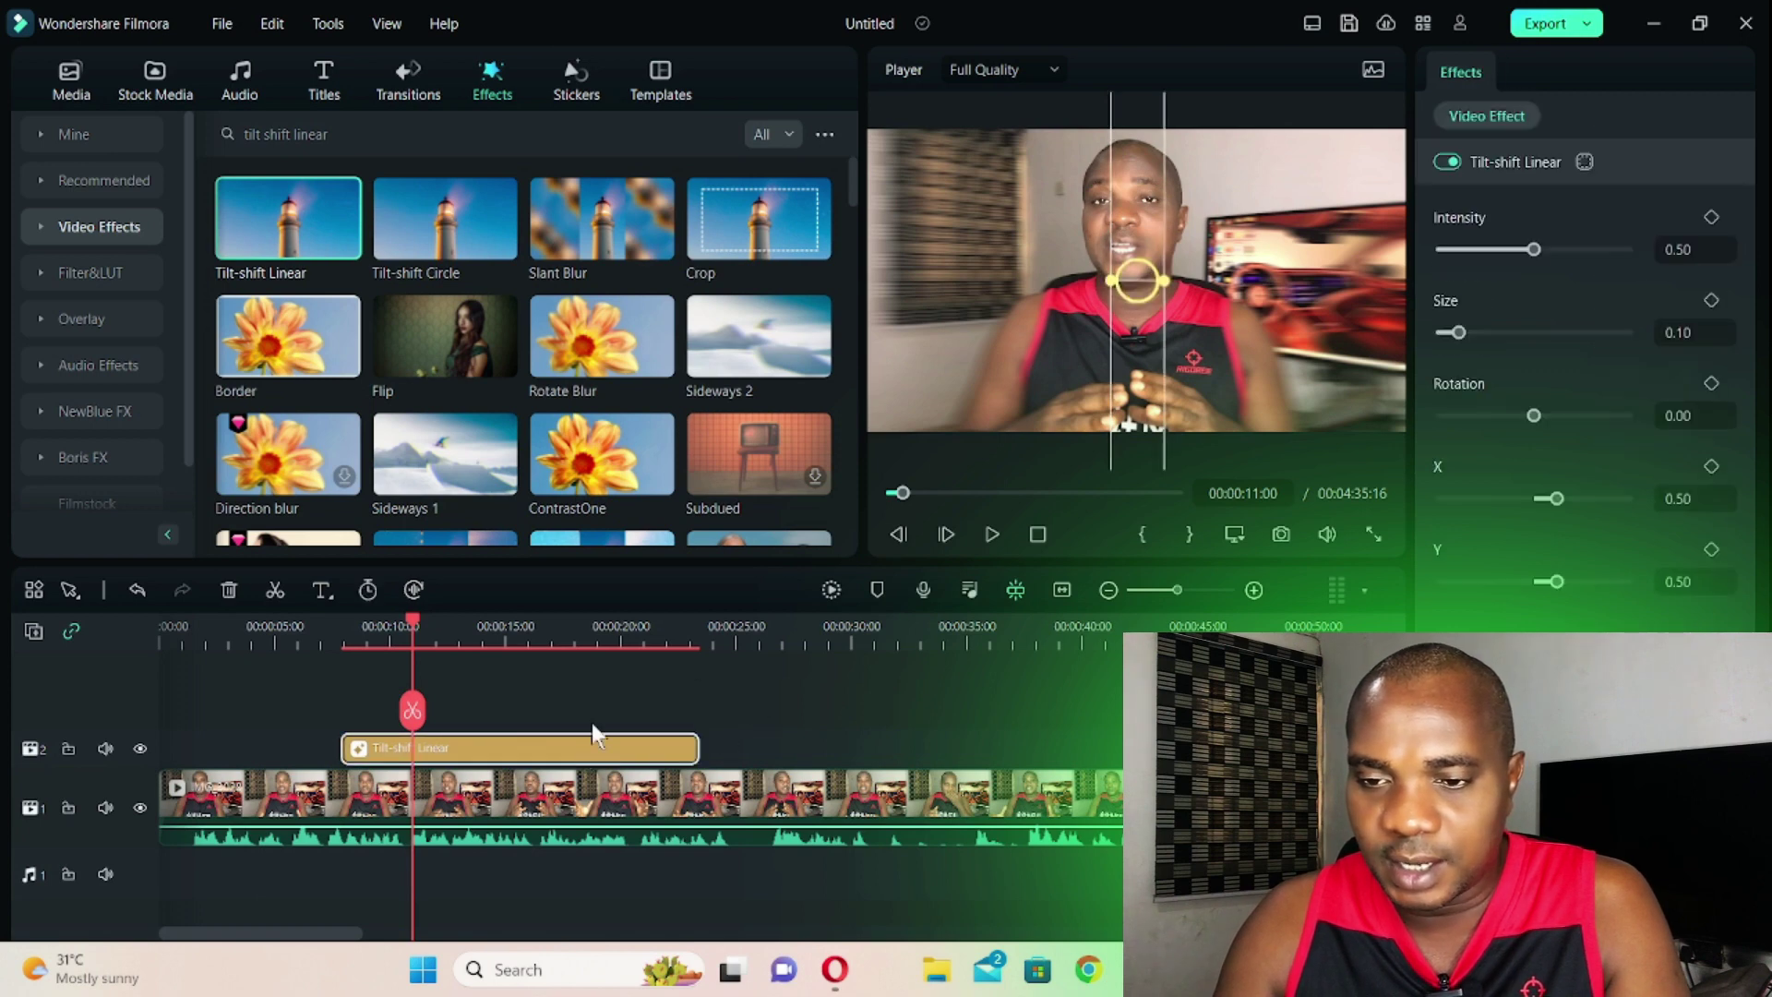
drag(1116, 279, 1105, 278)
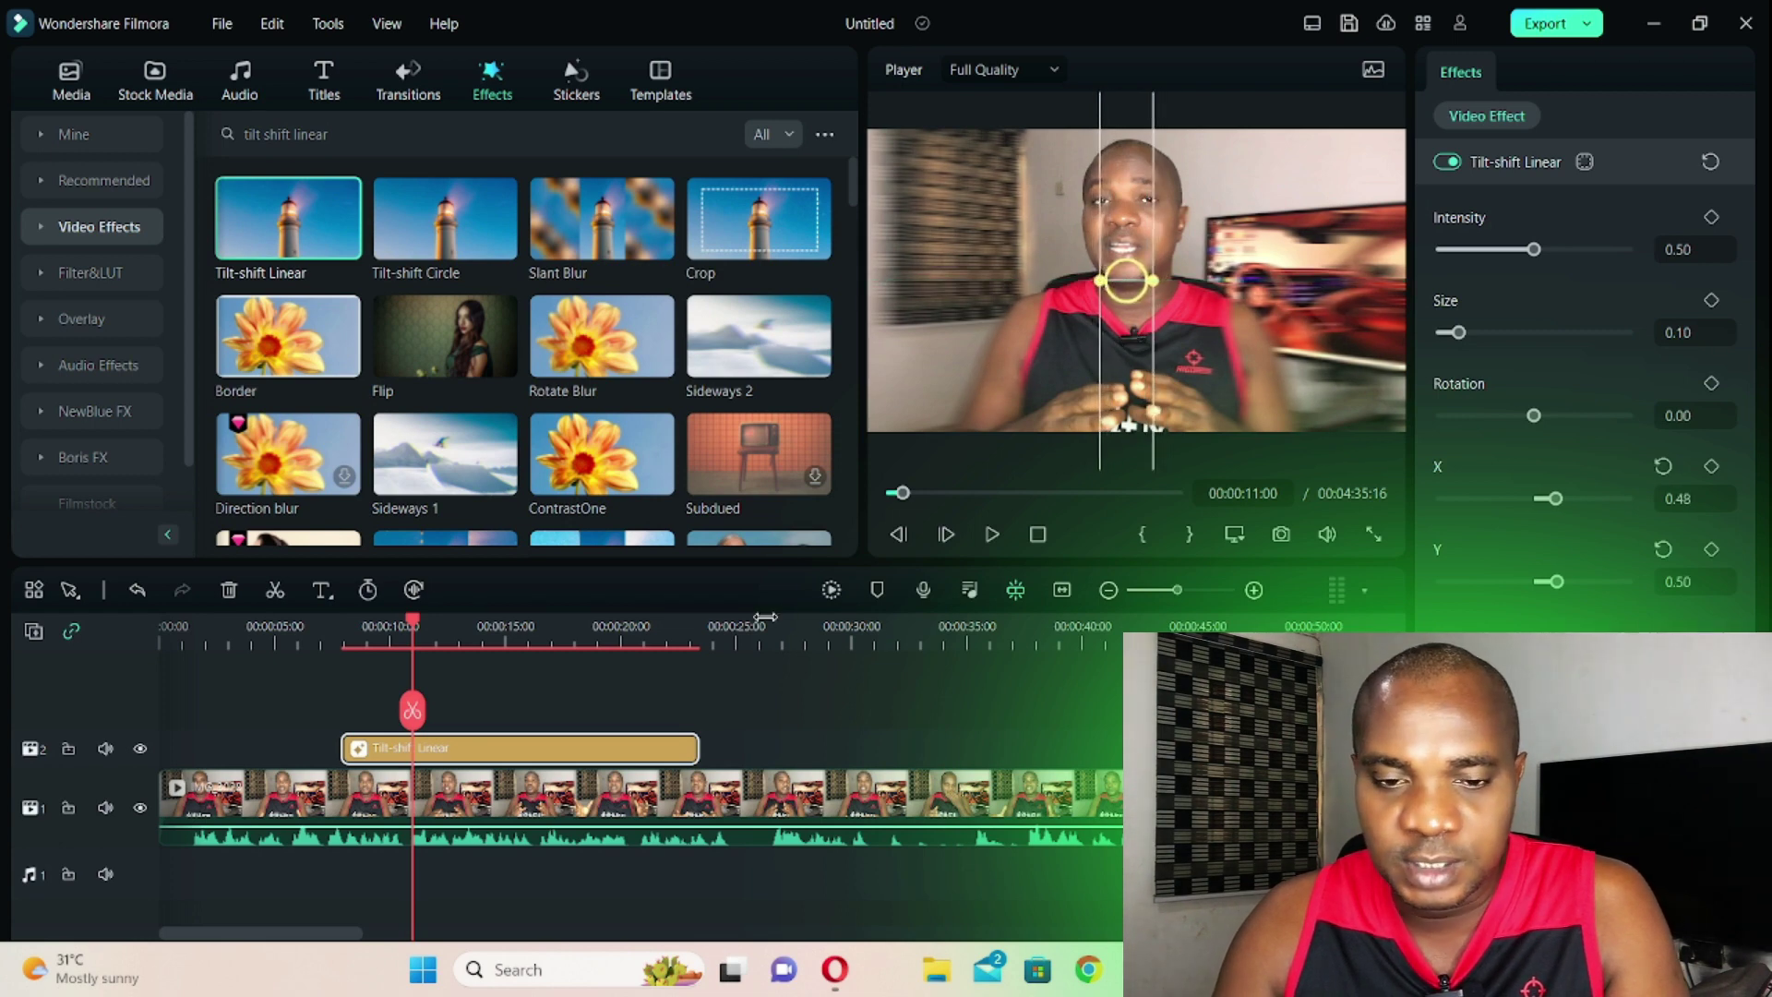
key(Delete)
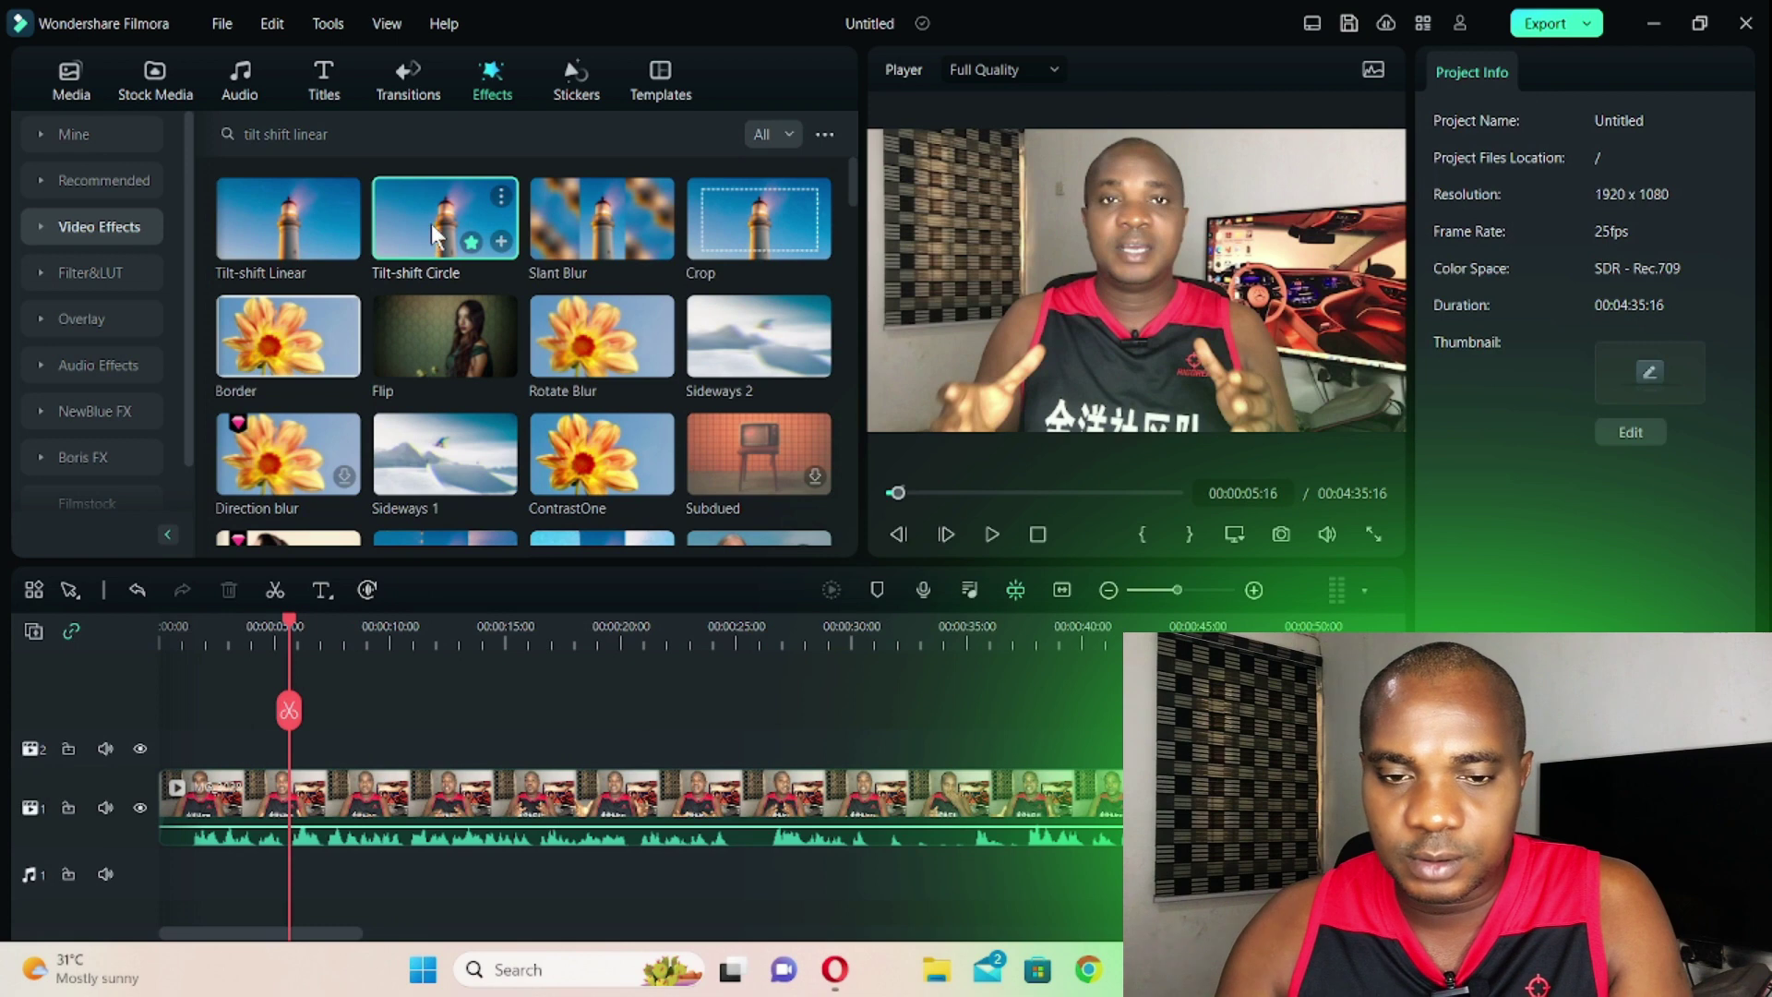
Step: Add the Tilt-shift Circle effect above the clip at about 4 seconds and fit its focus circle around the face: size 0.15, X 0.50, Y 0.28
drag(430, 223, 258, 767)
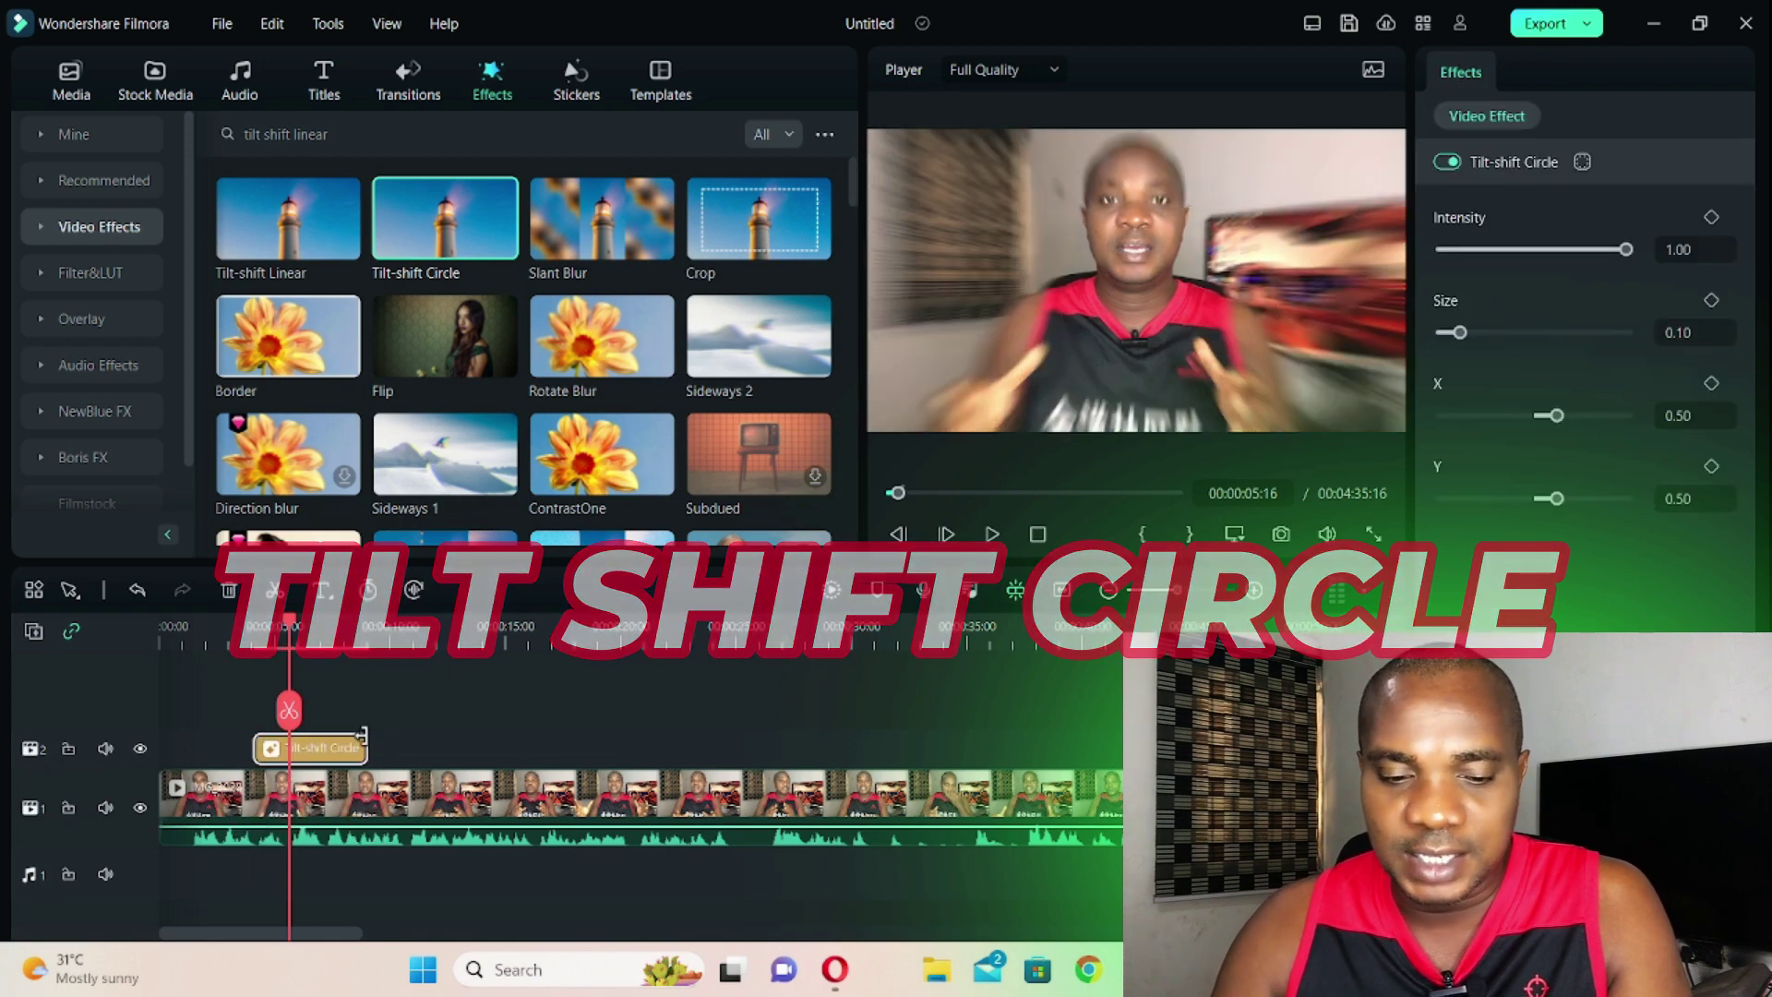
click(337, 751)
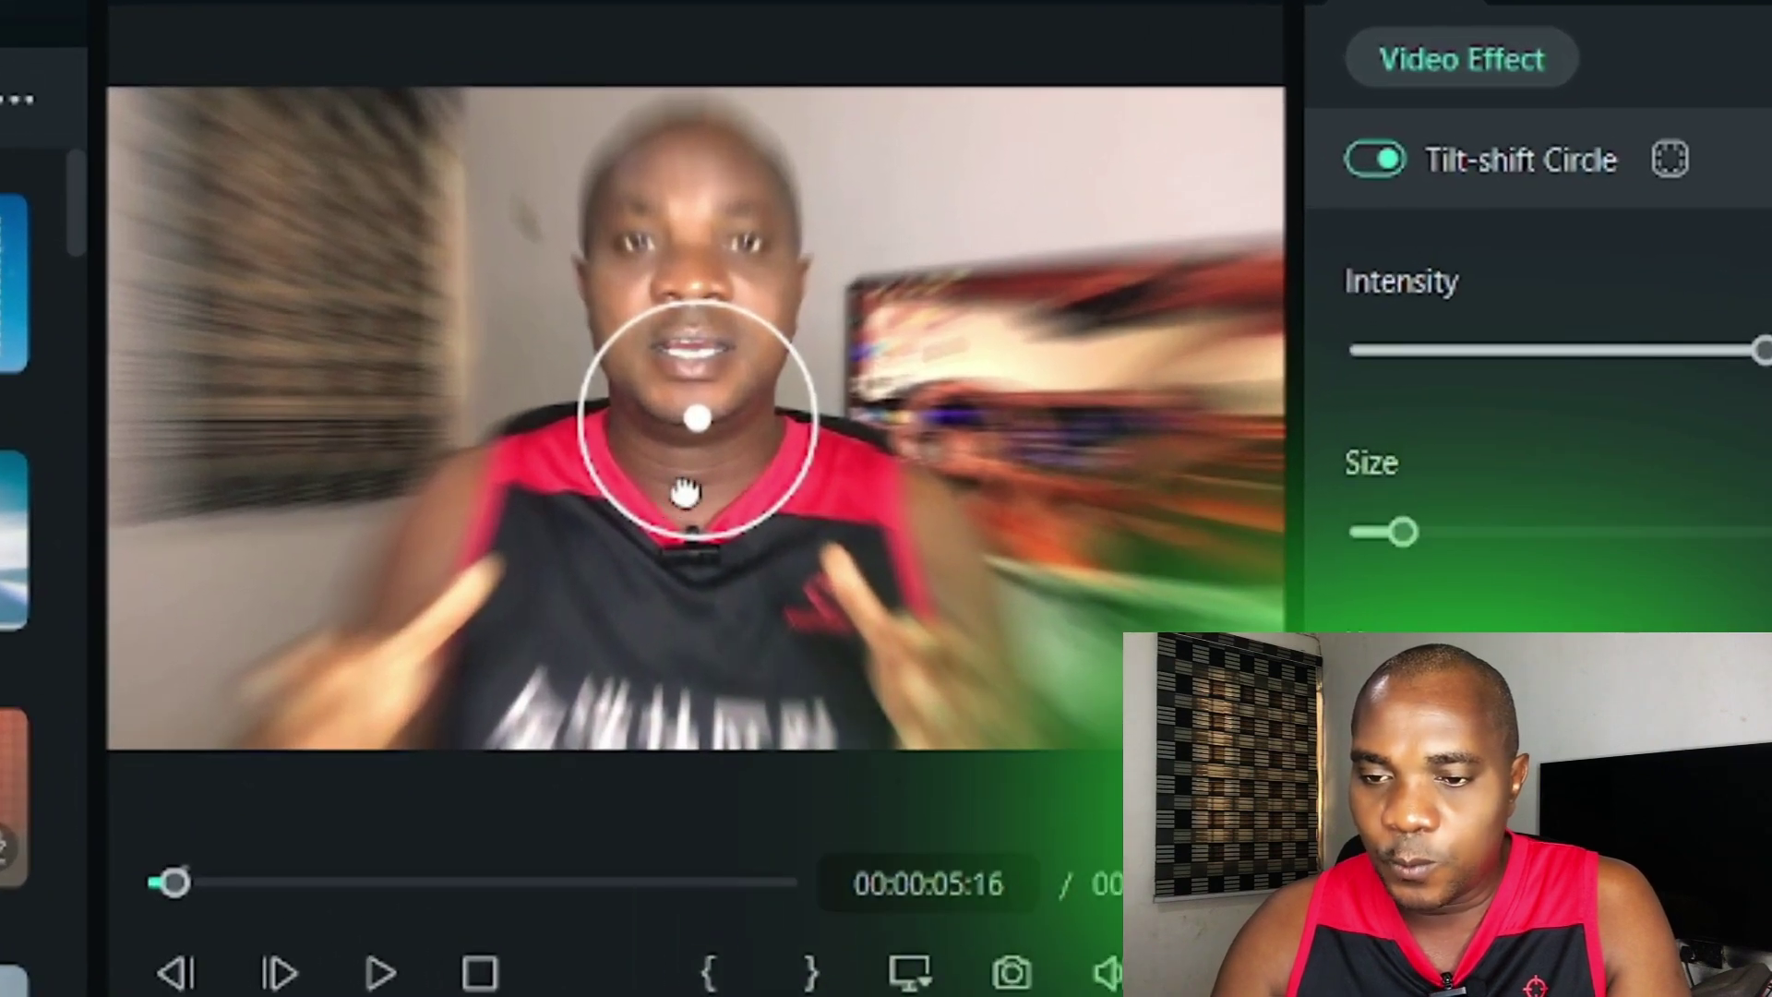
drag(1131, 310, 1138, 263)
drag(698, 379, 701, 284)
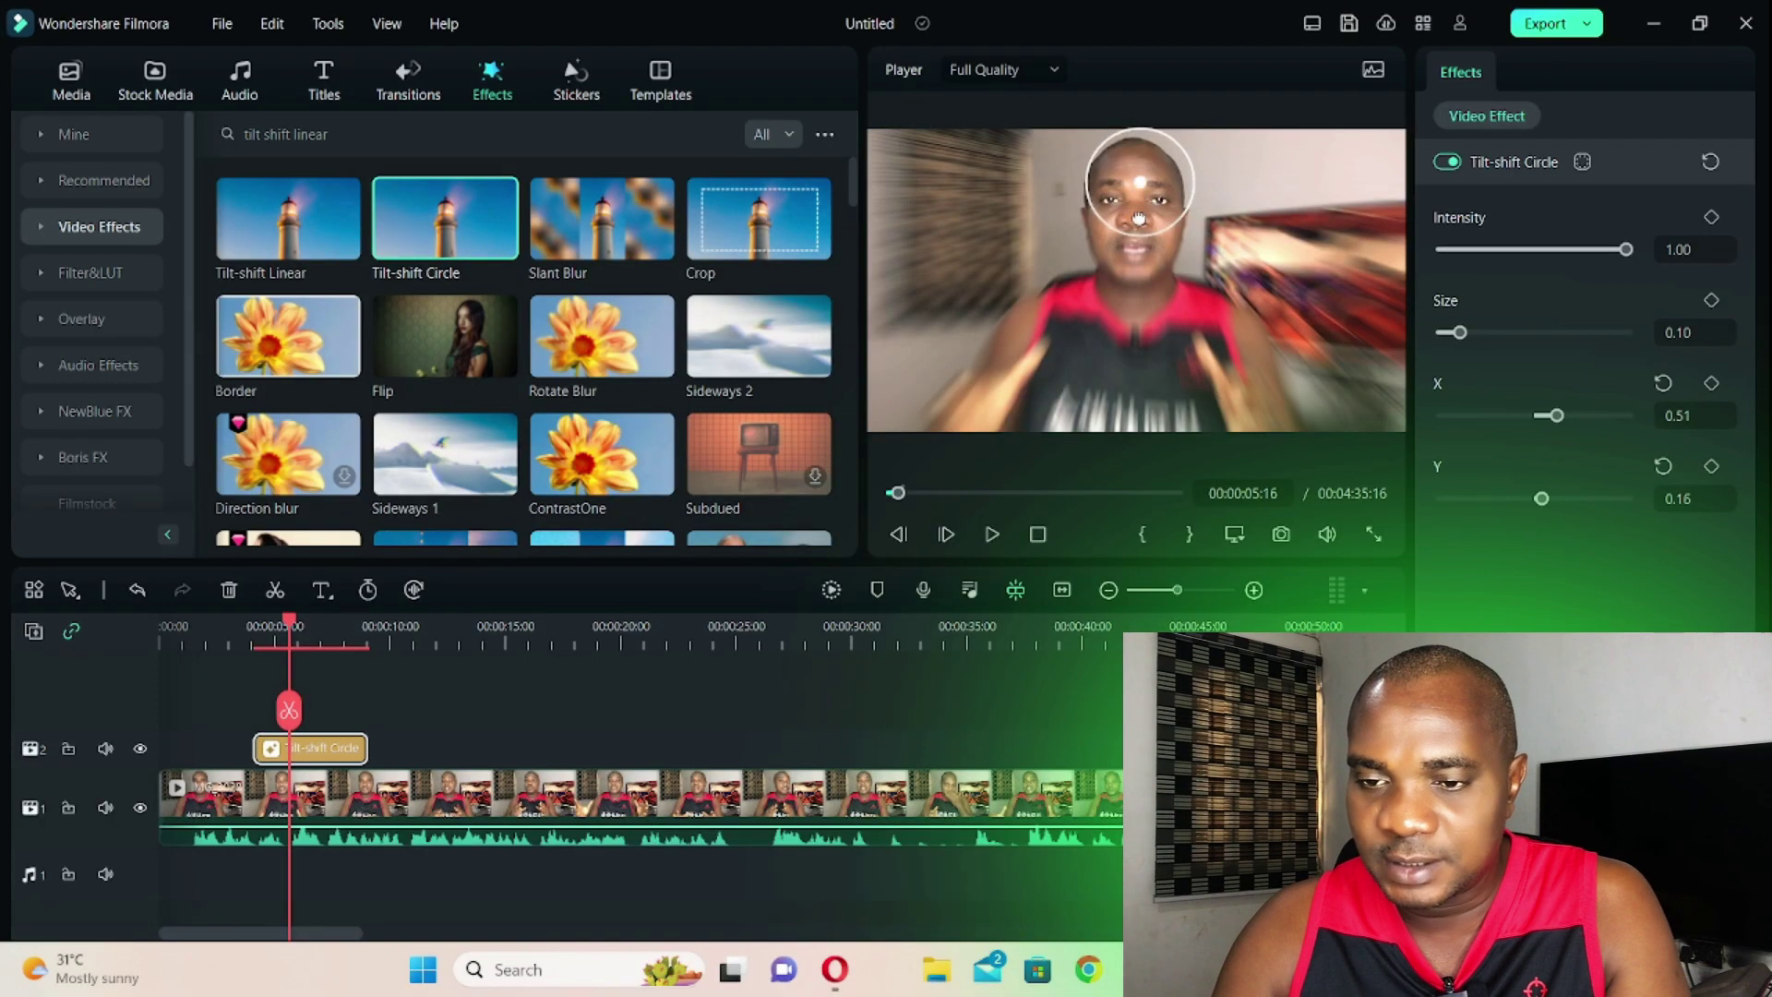
drag(1138, 218, 1159, 279)
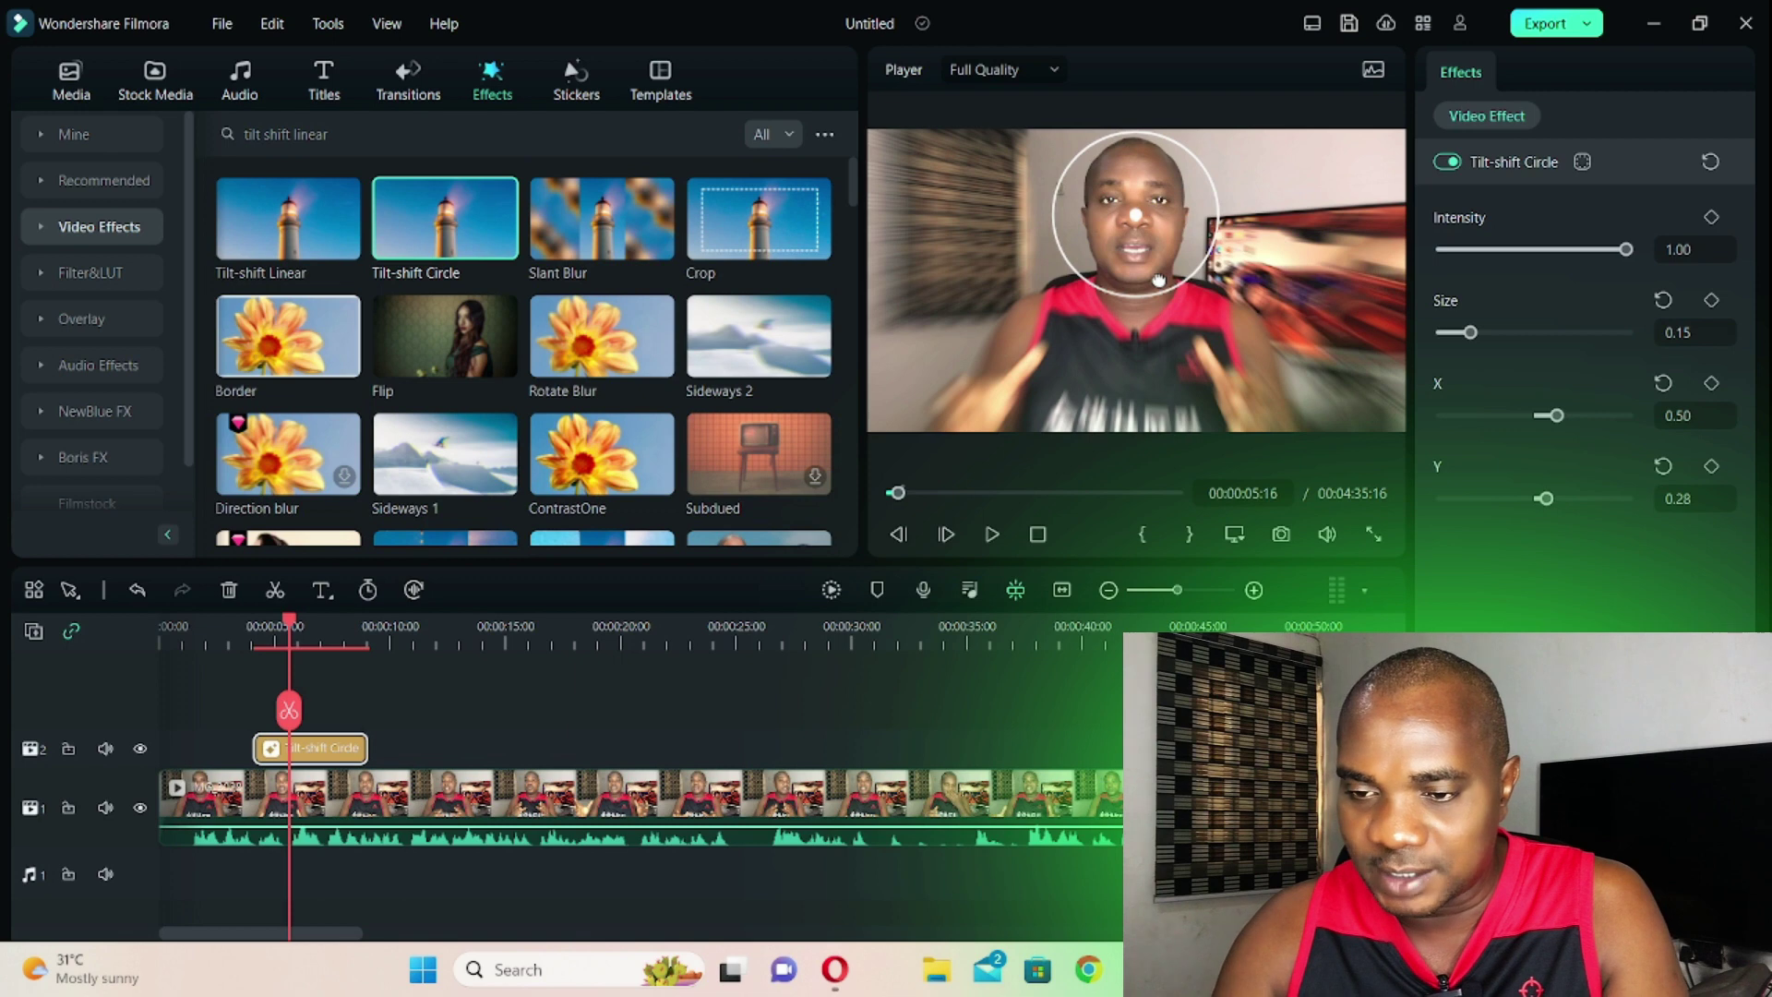
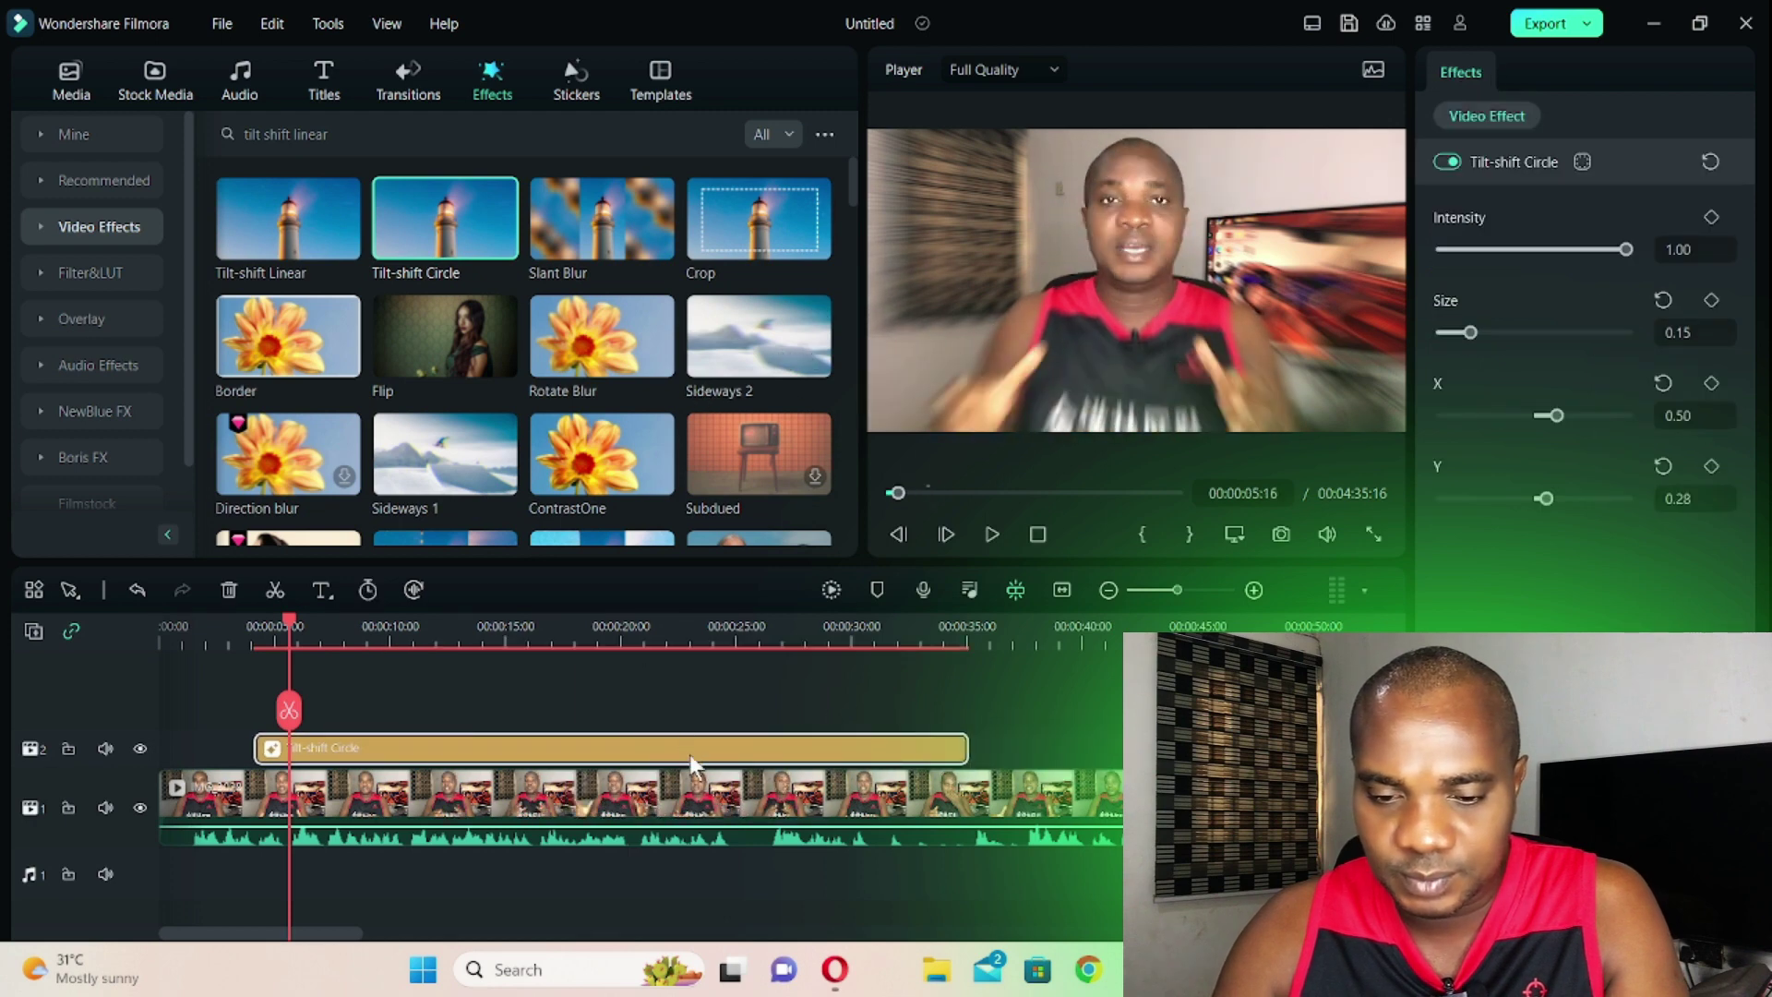
Step: Move the Tilt-shift Circle effect to the very start of the timeline above the clip
drag(692, 763, 556, 738)
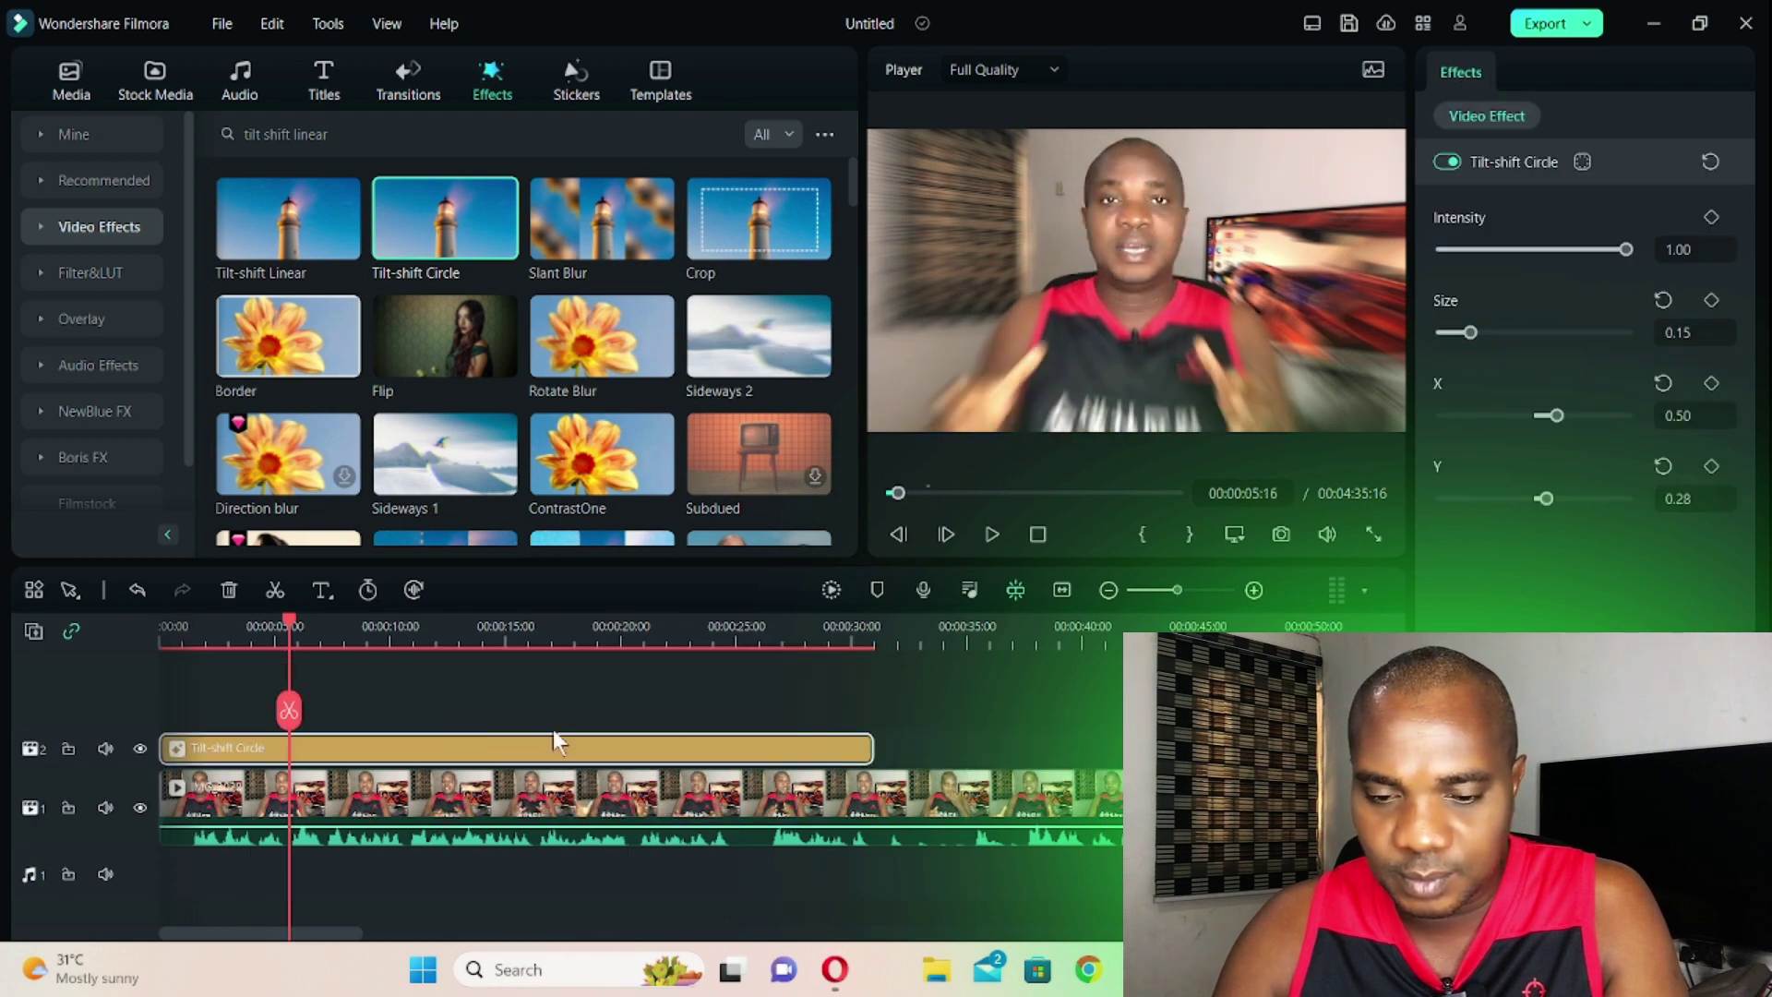
Step: Extend the Tilt-shift Circle effect to about 39 seconds on the timeline and preview the blurred frame full screen
drag(872, 746, 1061, 747)
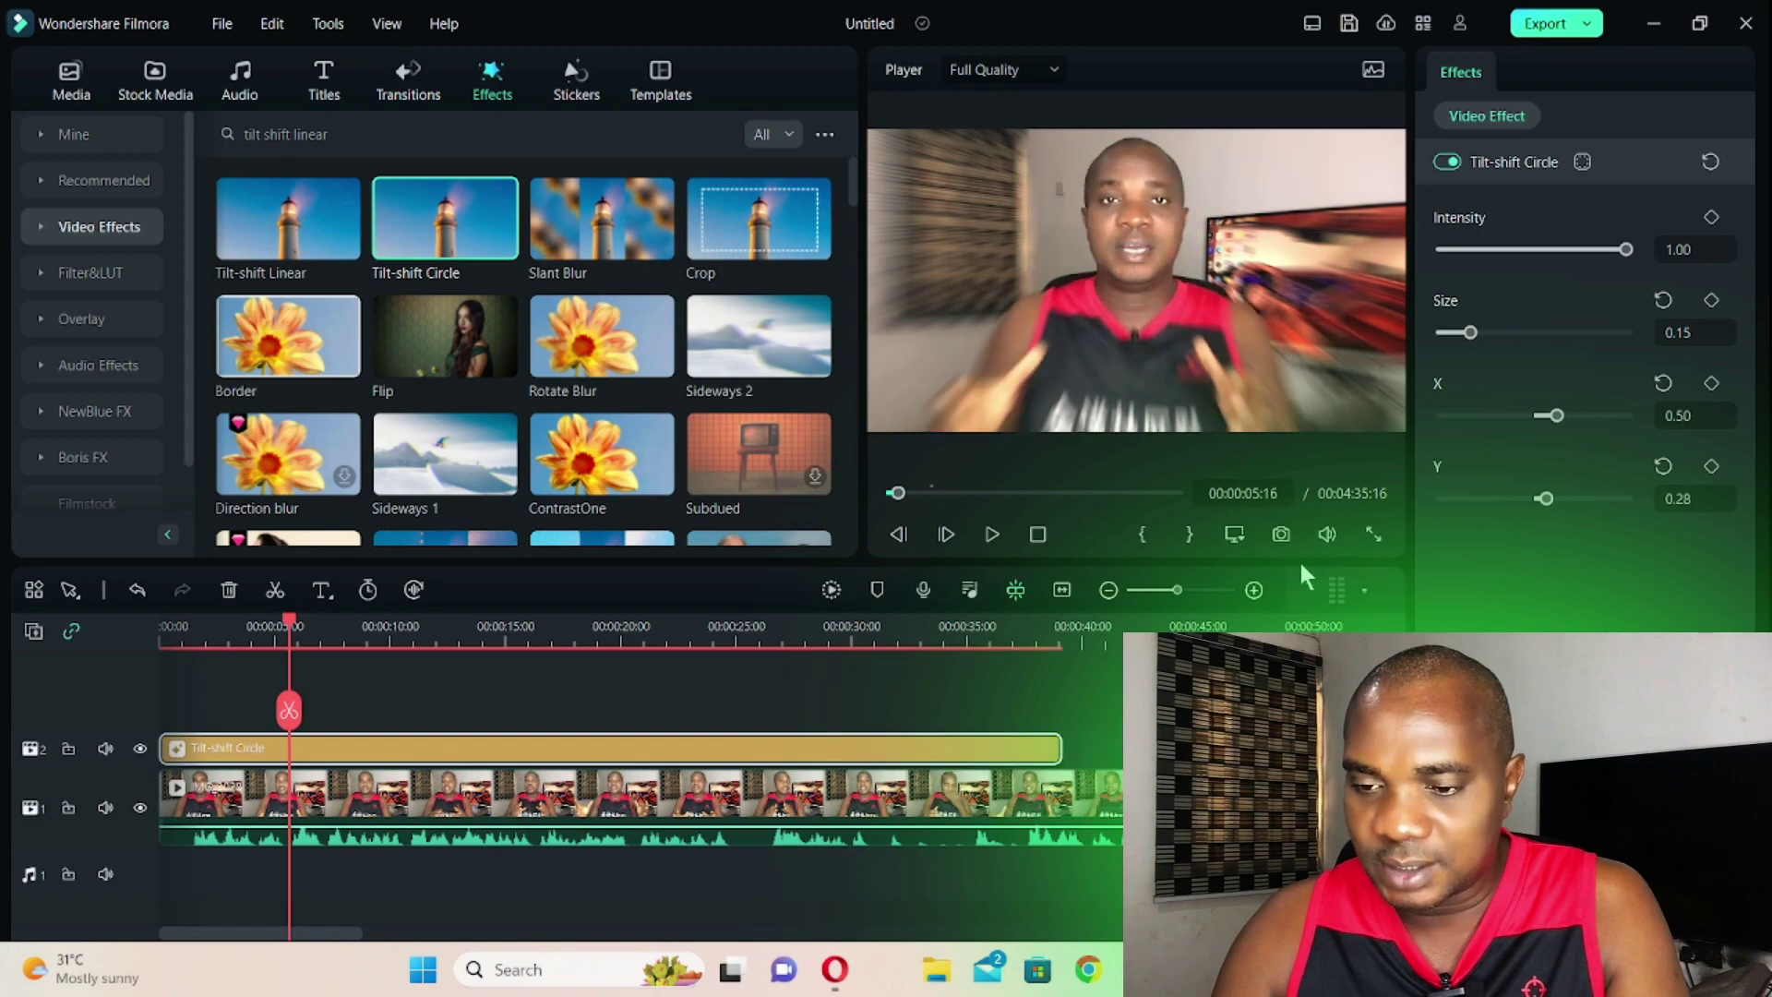
click(1372, 533)
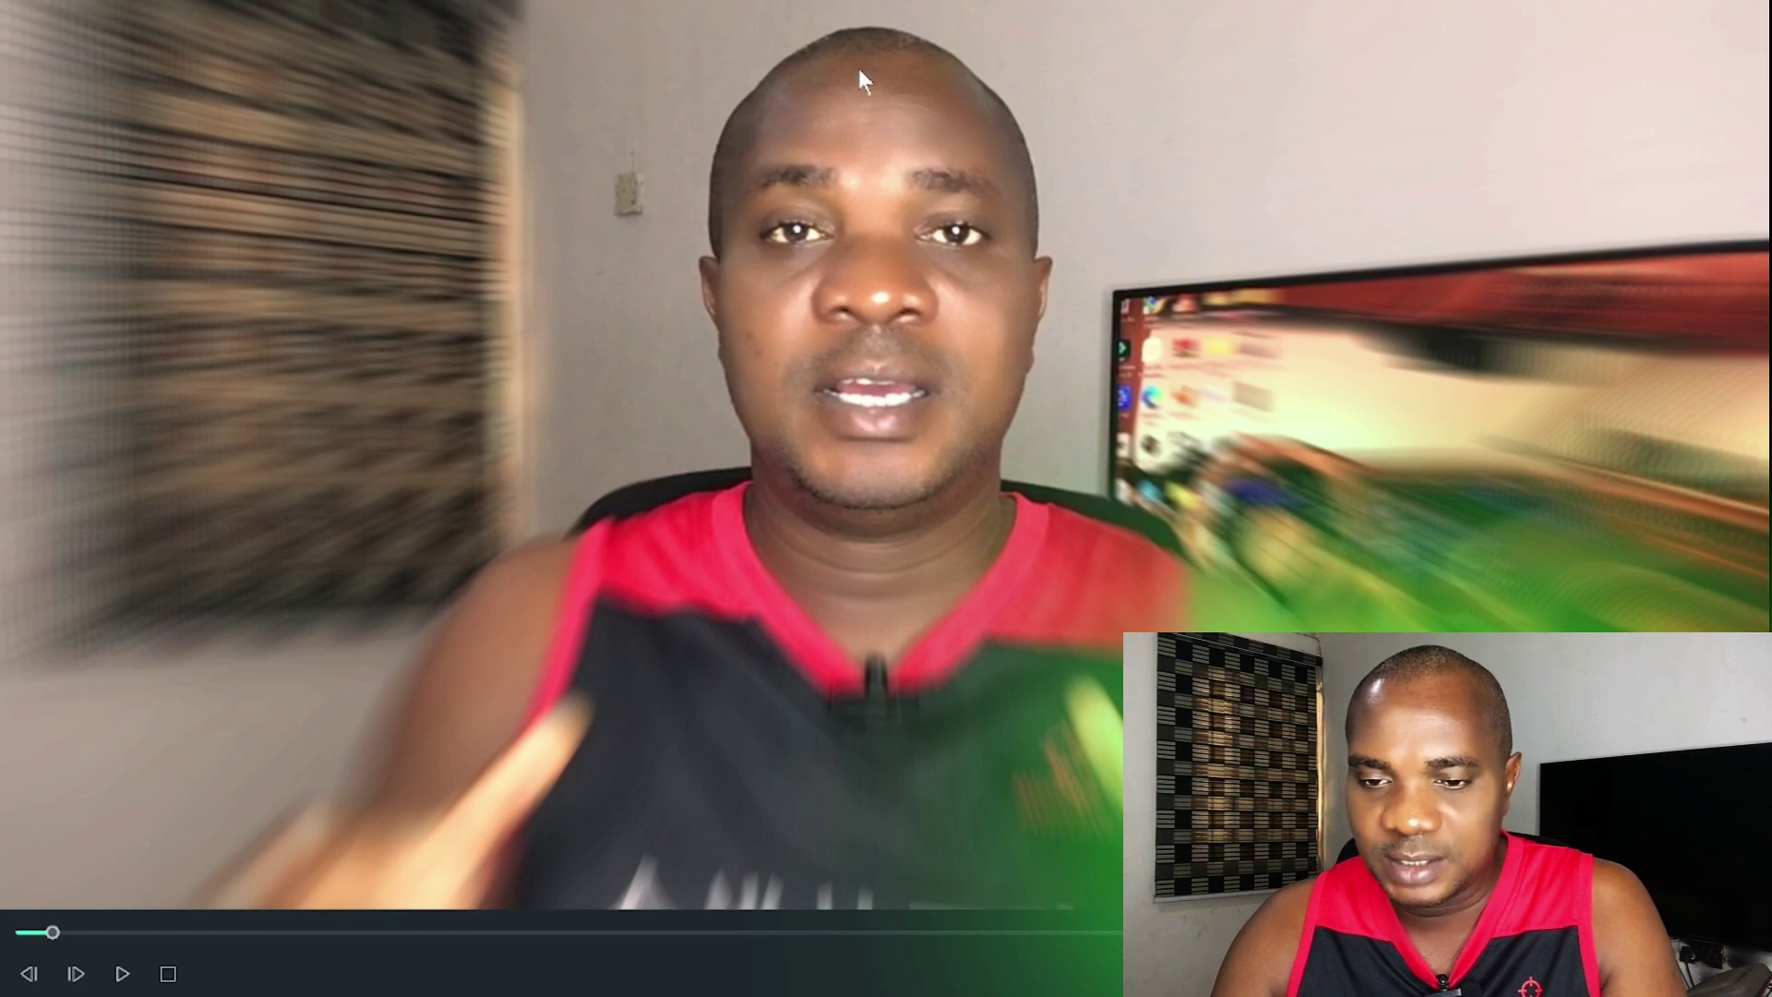
key(Escape)
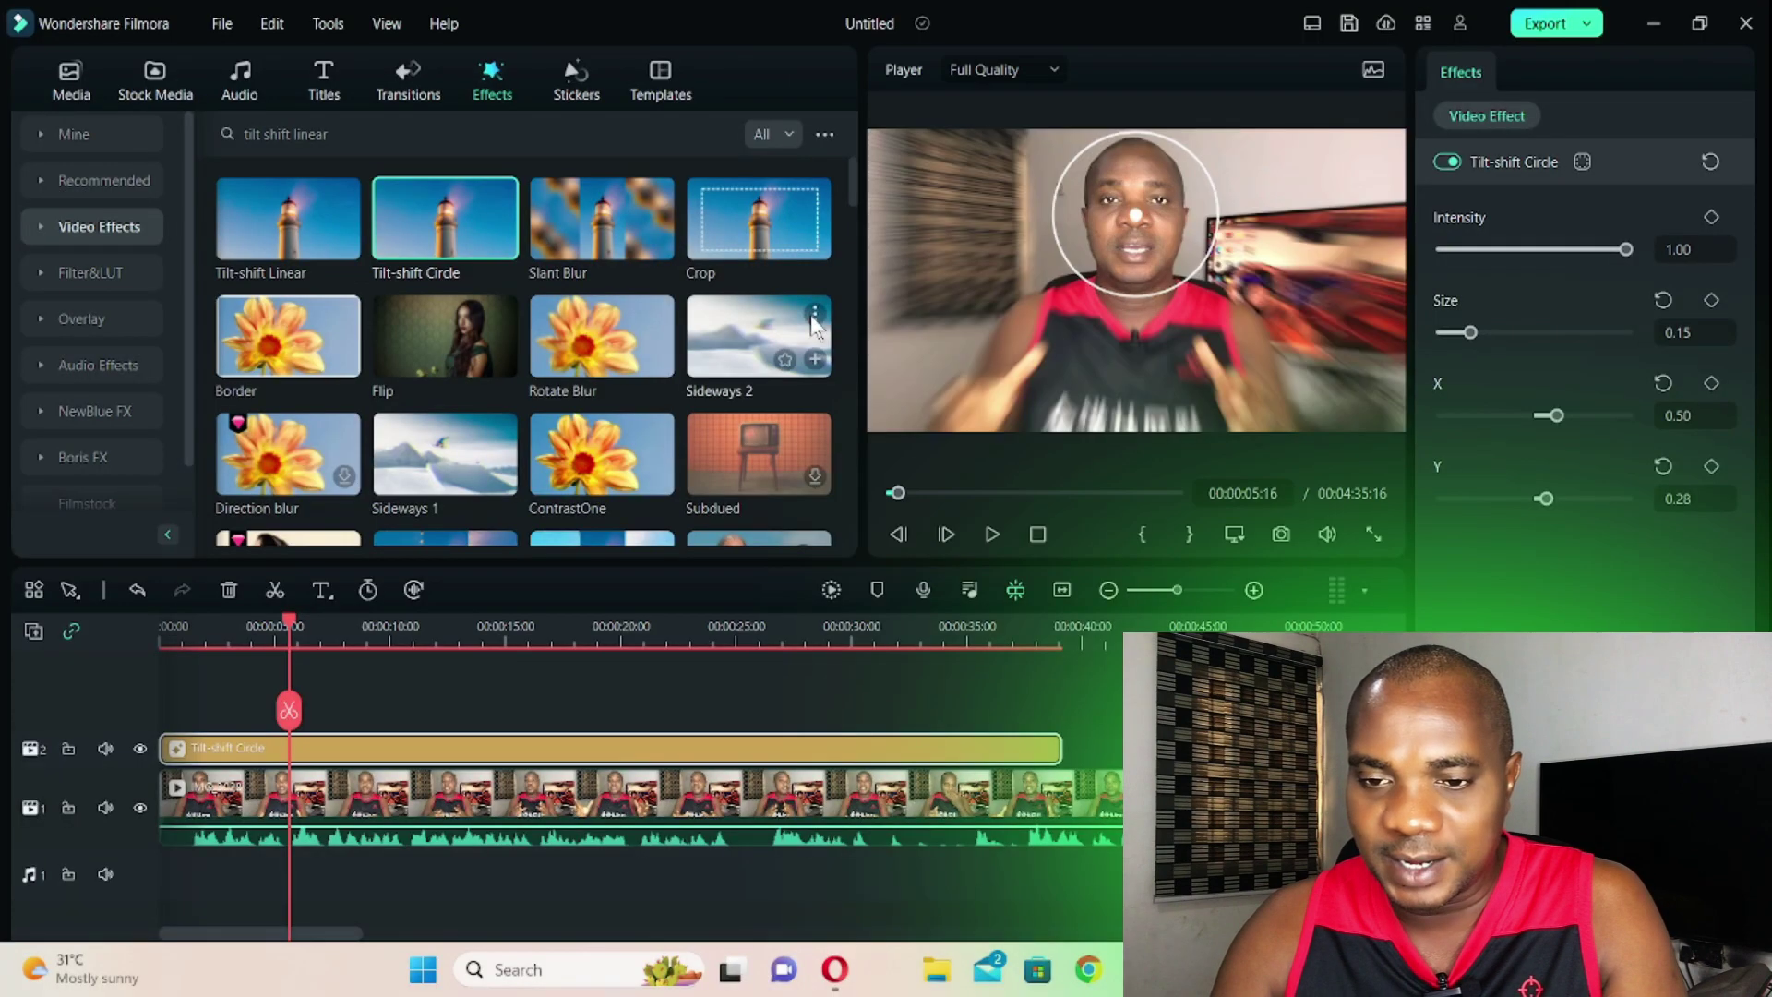
Step: Try the focus circle over the background monitor at X 0.85, Y 0.52, and return it to the face at X 0.49, Y 0.28
drag(1170, 156, 1311, 251)
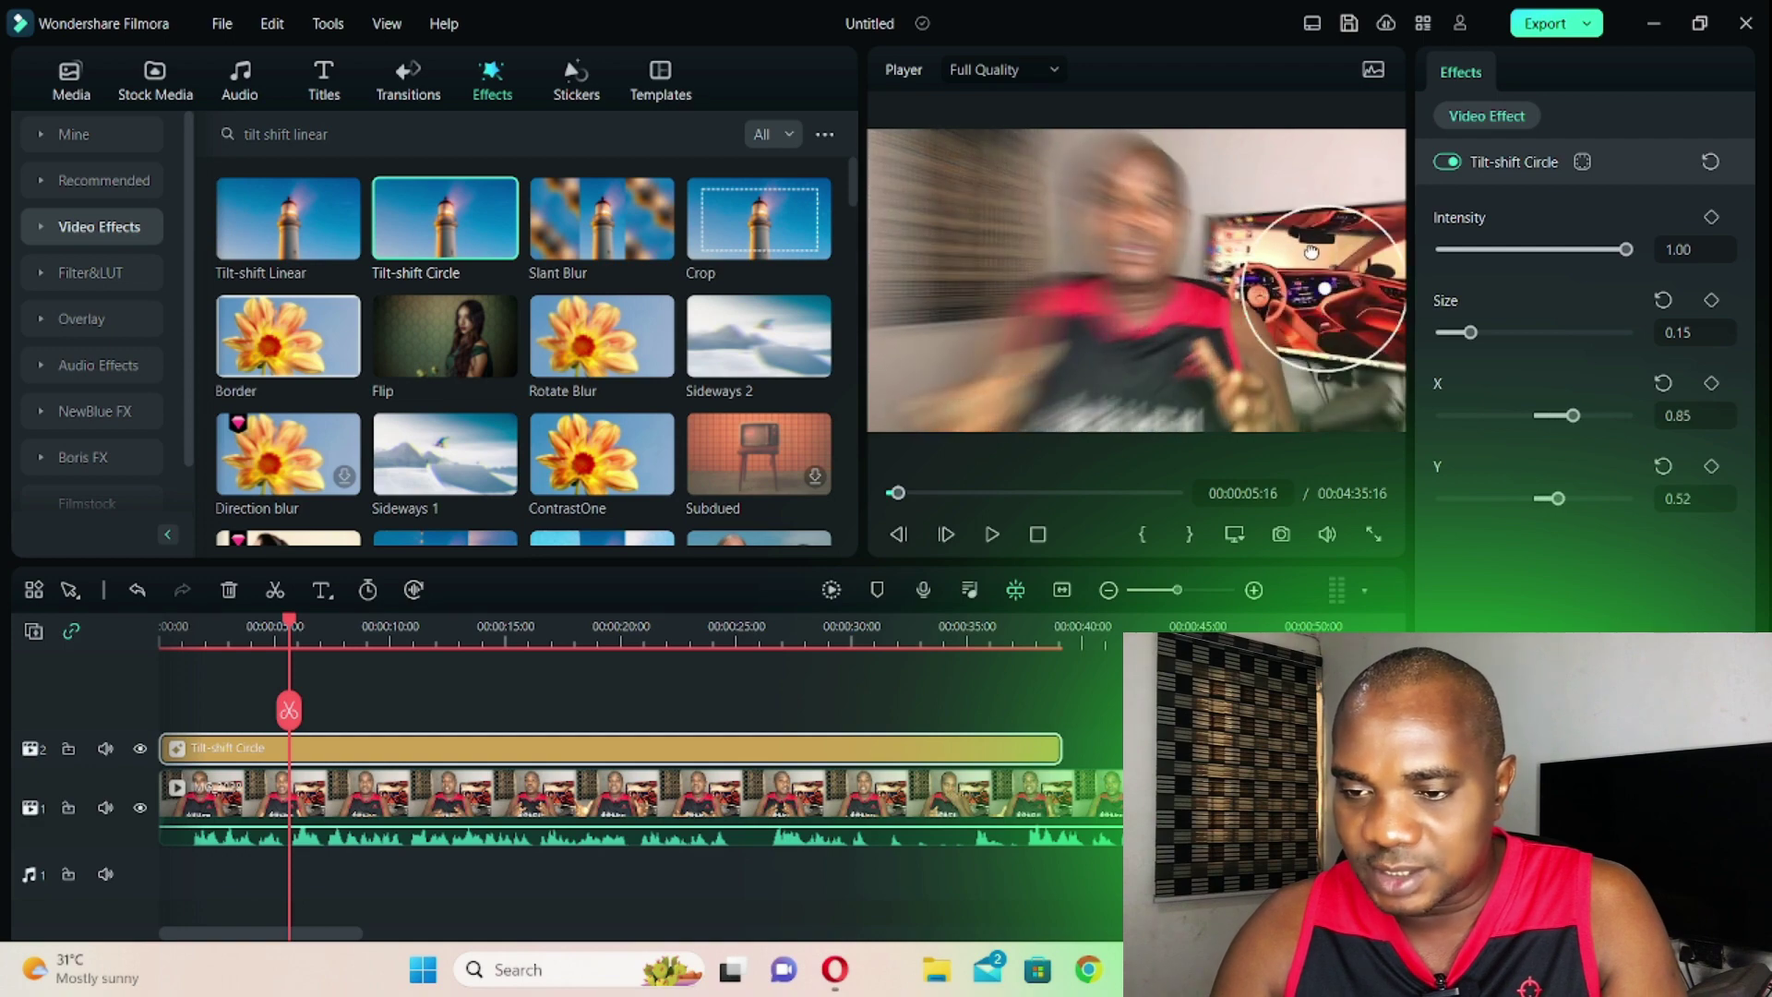
click(1373, 534)
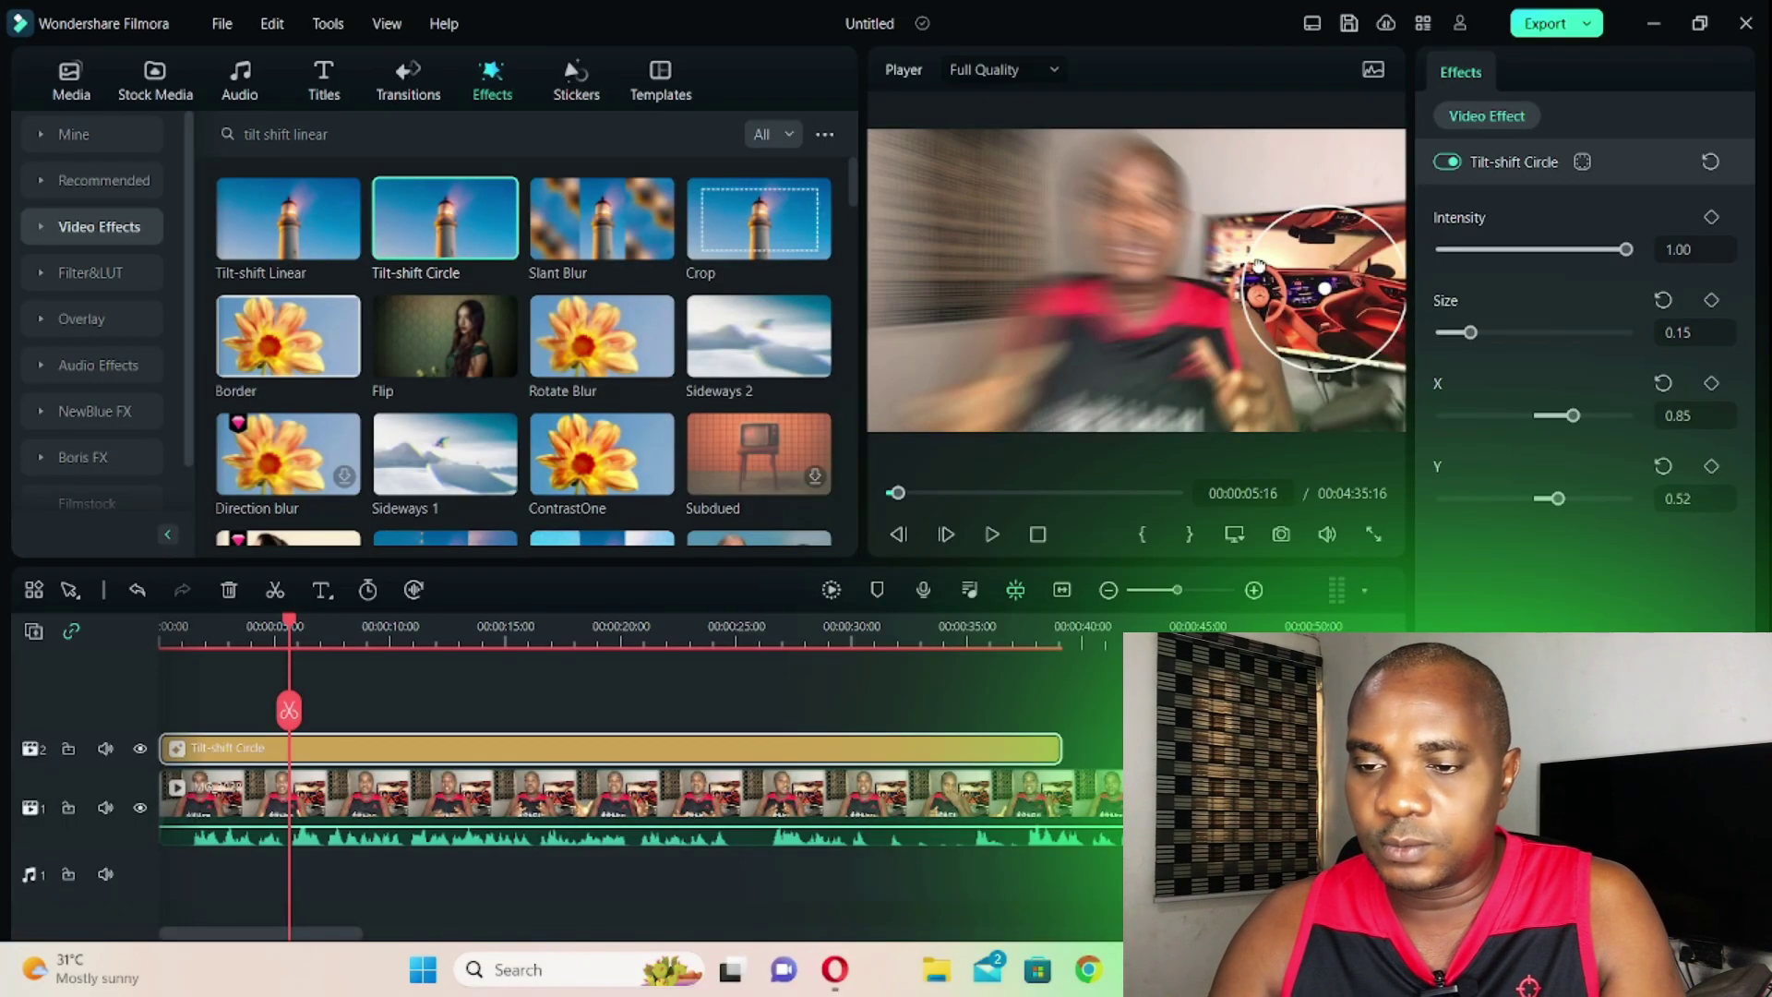
drag(1173, 292, 1101, 235)
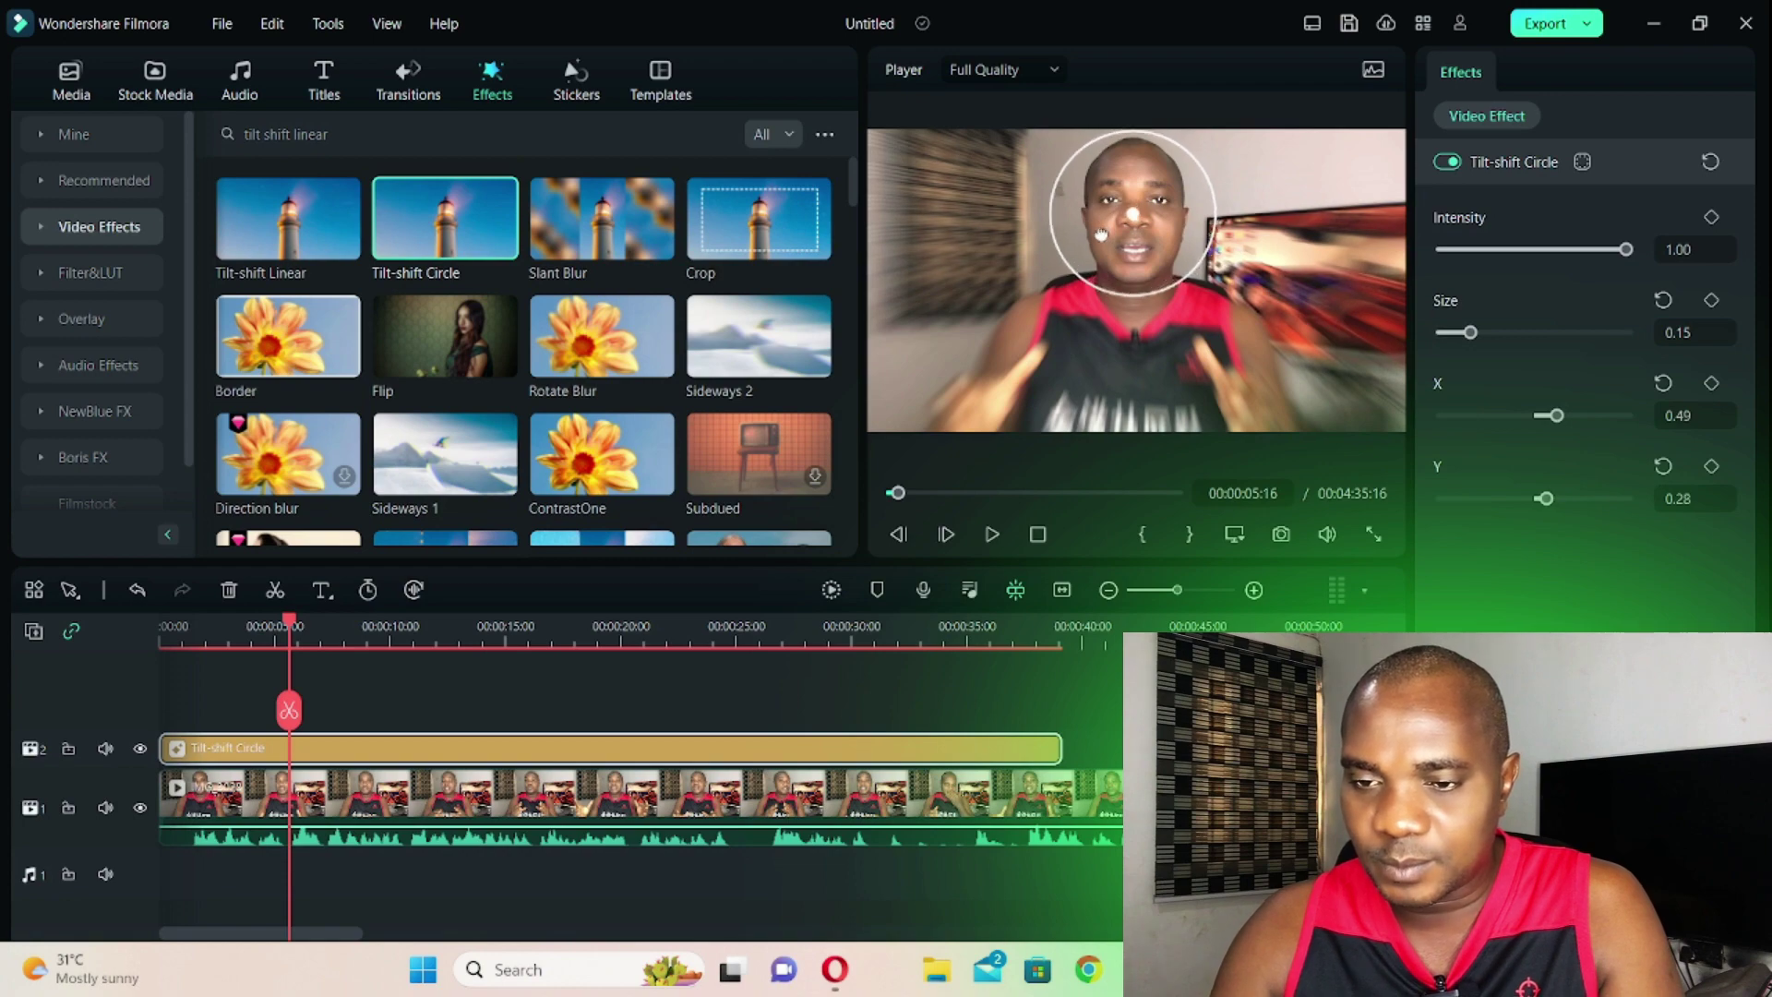
click(1369, 531)
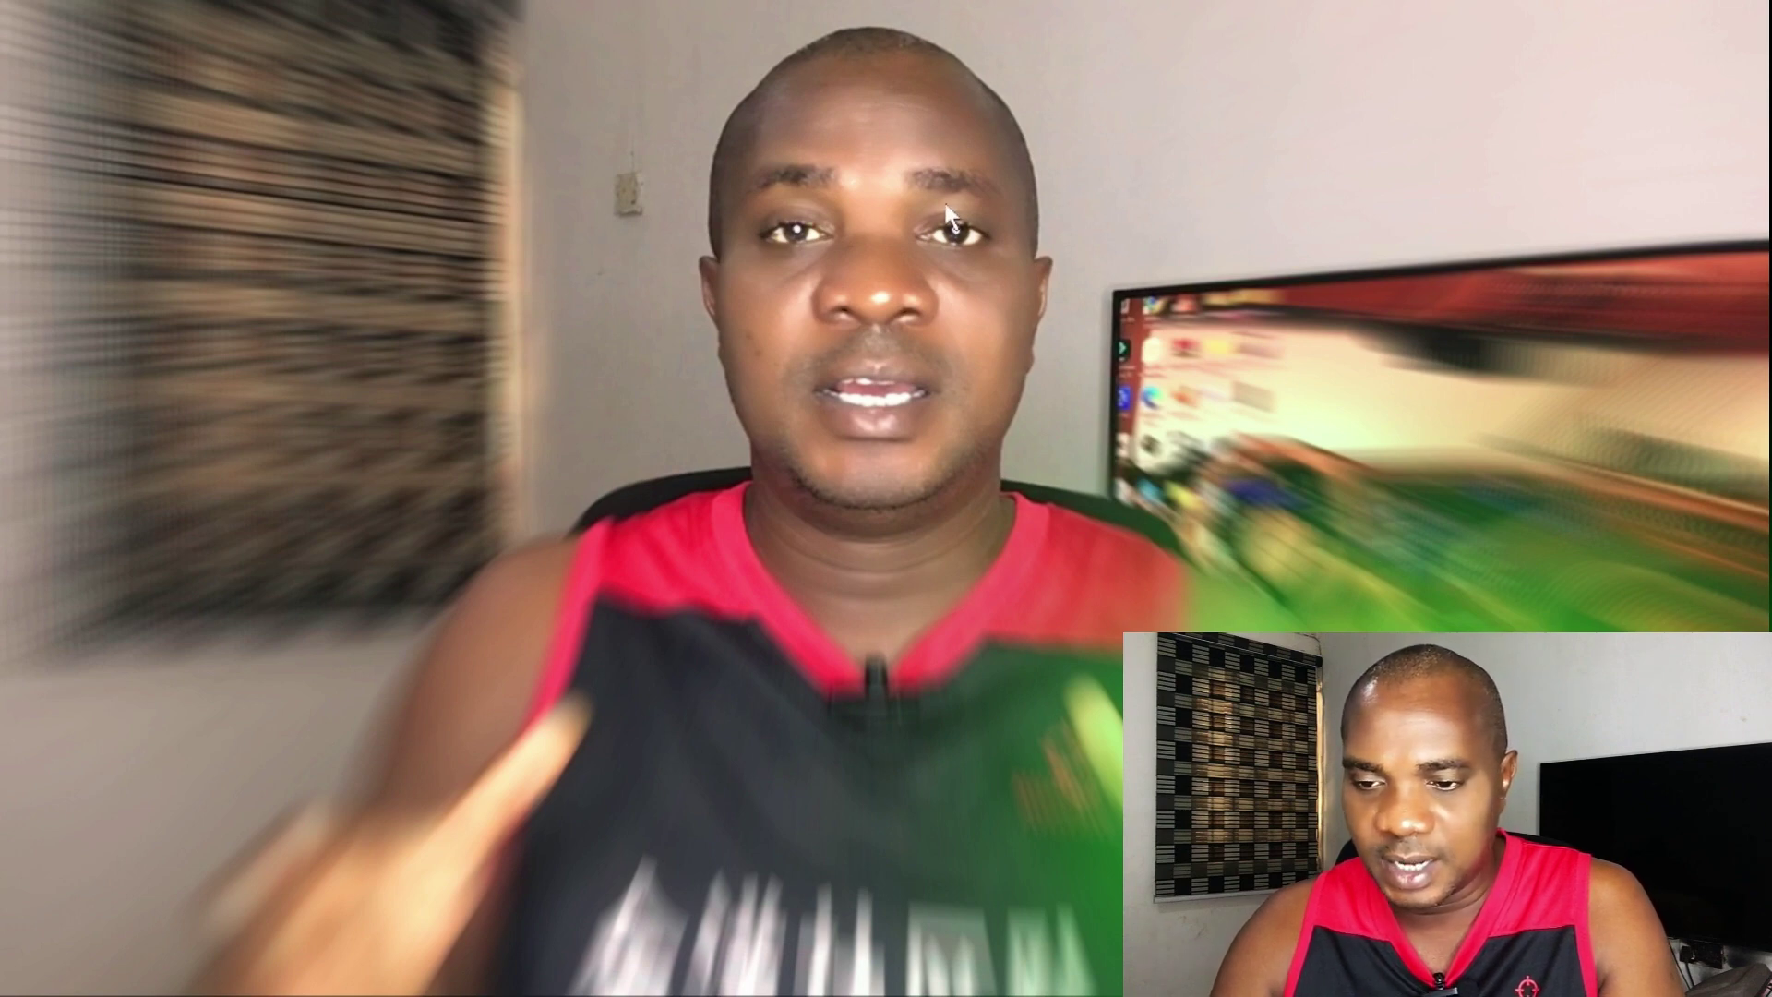
key(Escape)
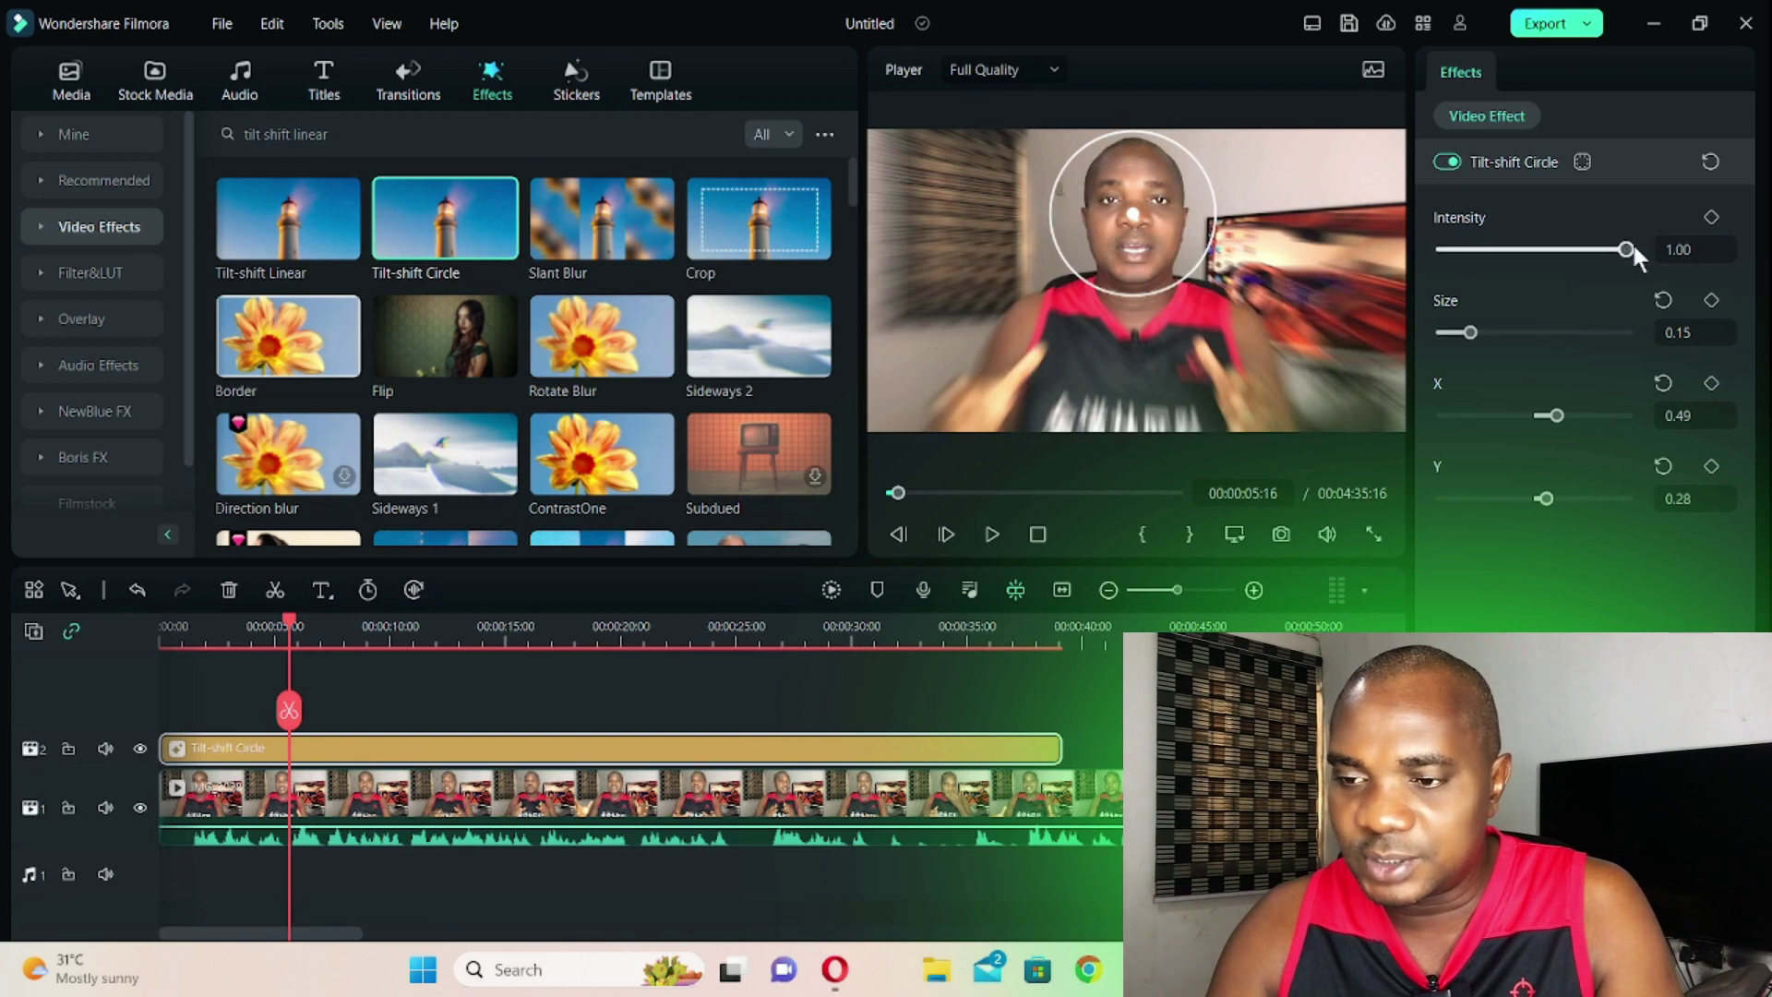
Step: Lower the Tilt-shift Circle intensity to 0.35 and to 0.00, previewing the frame full screen at each value
drag(1621, 247, 1504, 254)
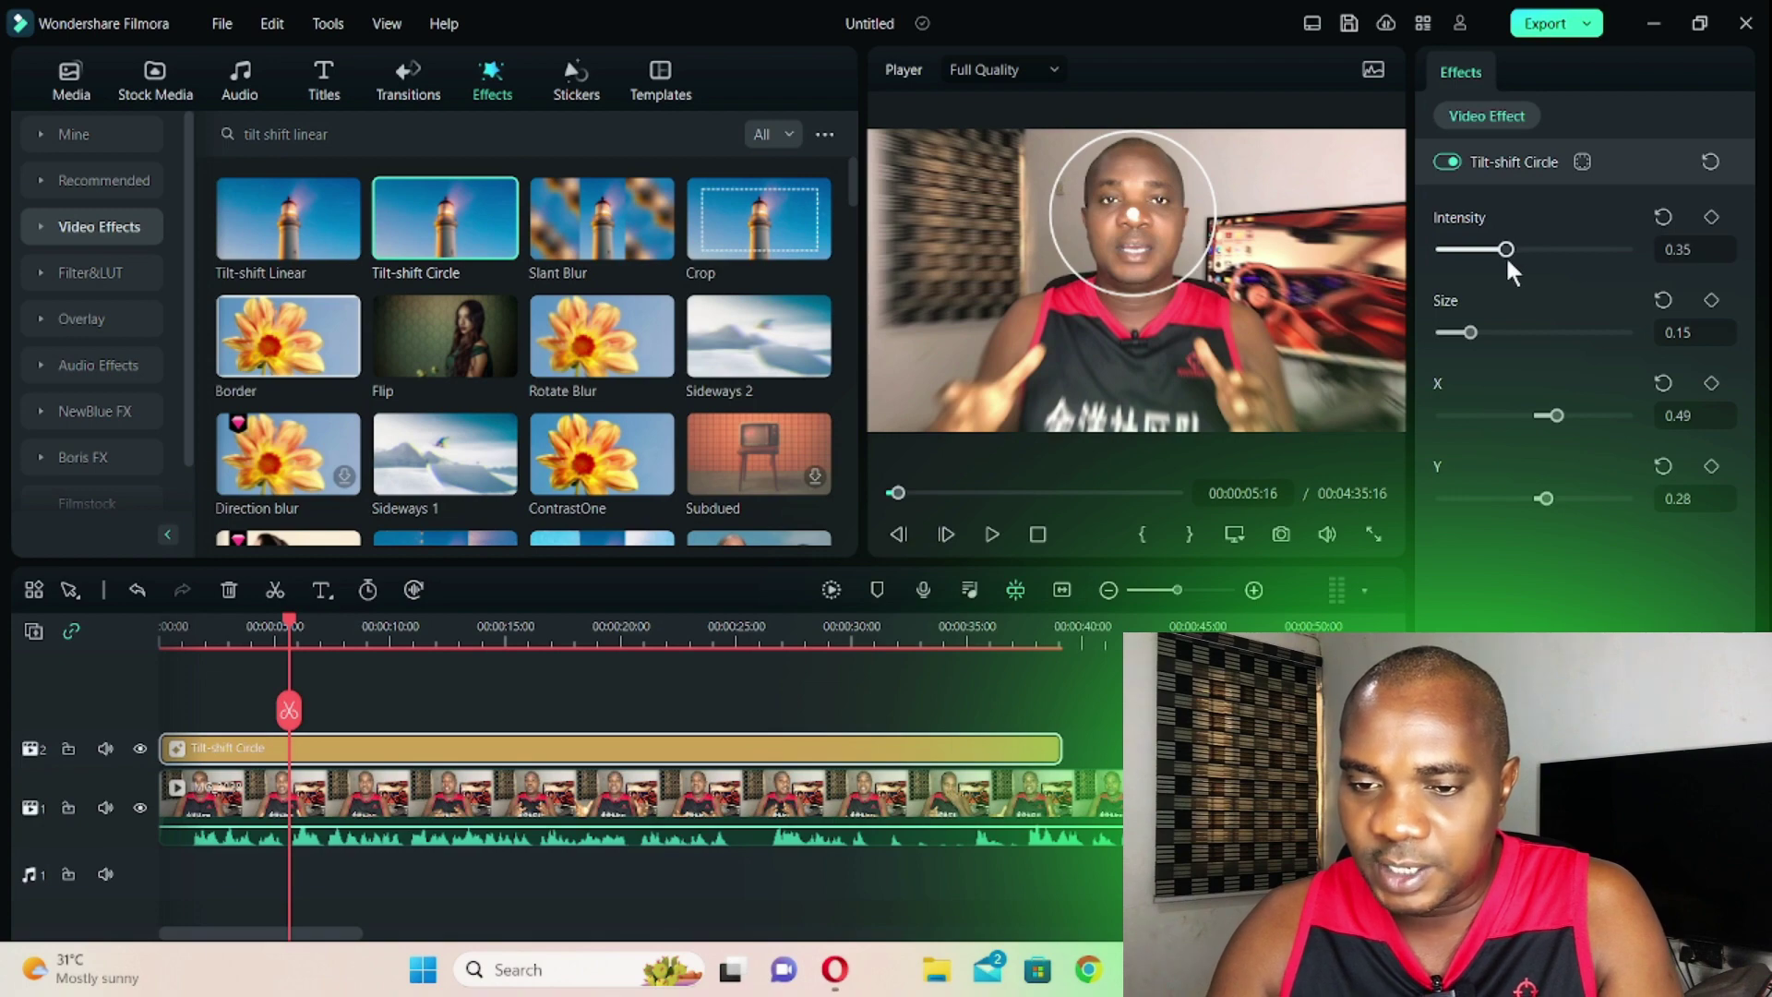
click(1370, 533)
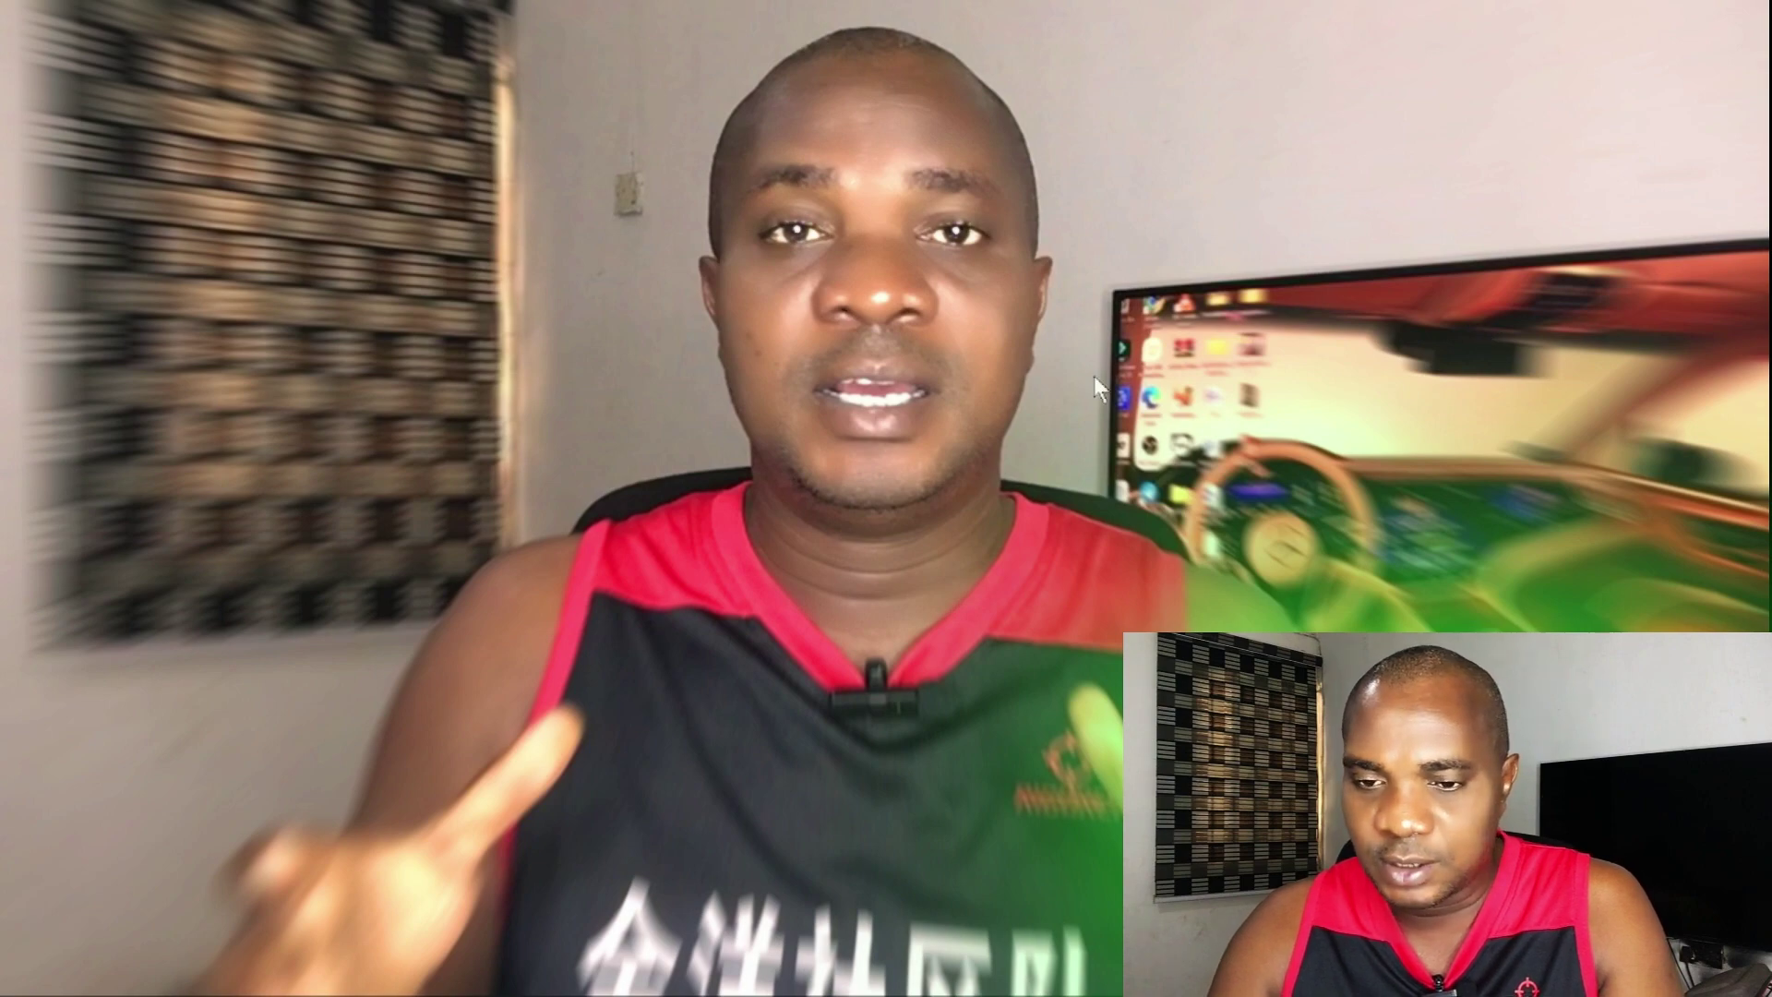
key(Escape)
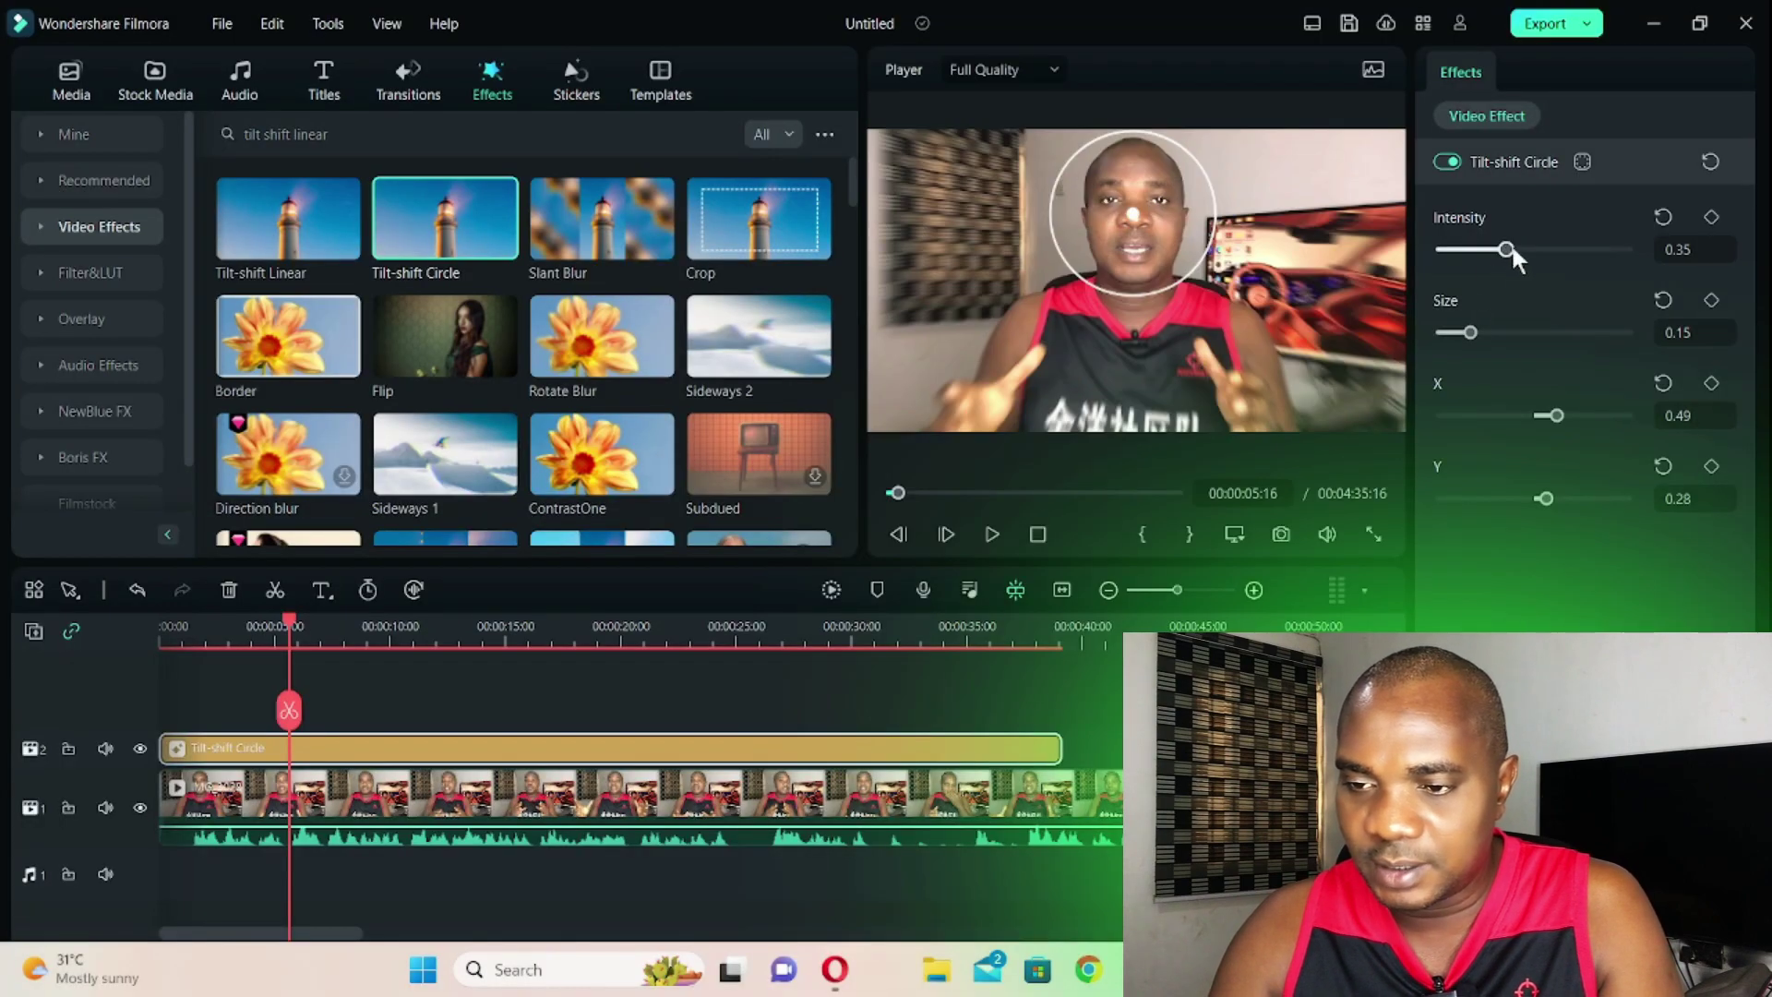
drag(1508, 247, 1432, 255)
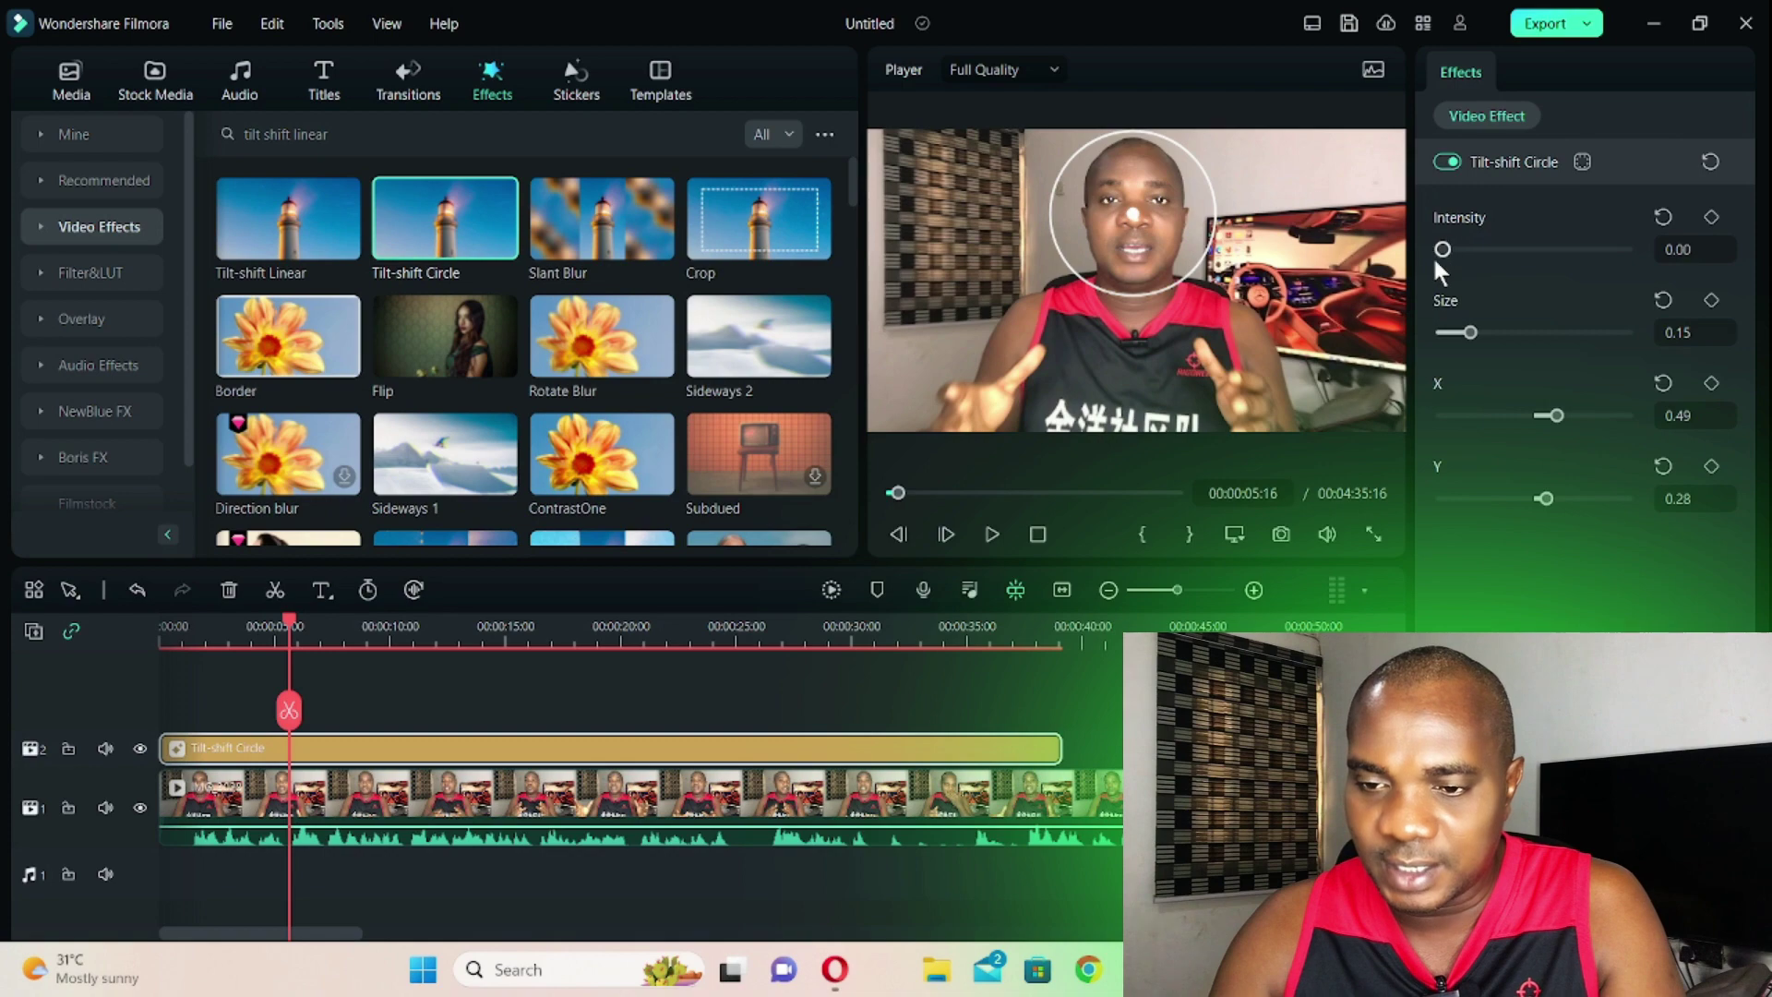
click(1373, 533)
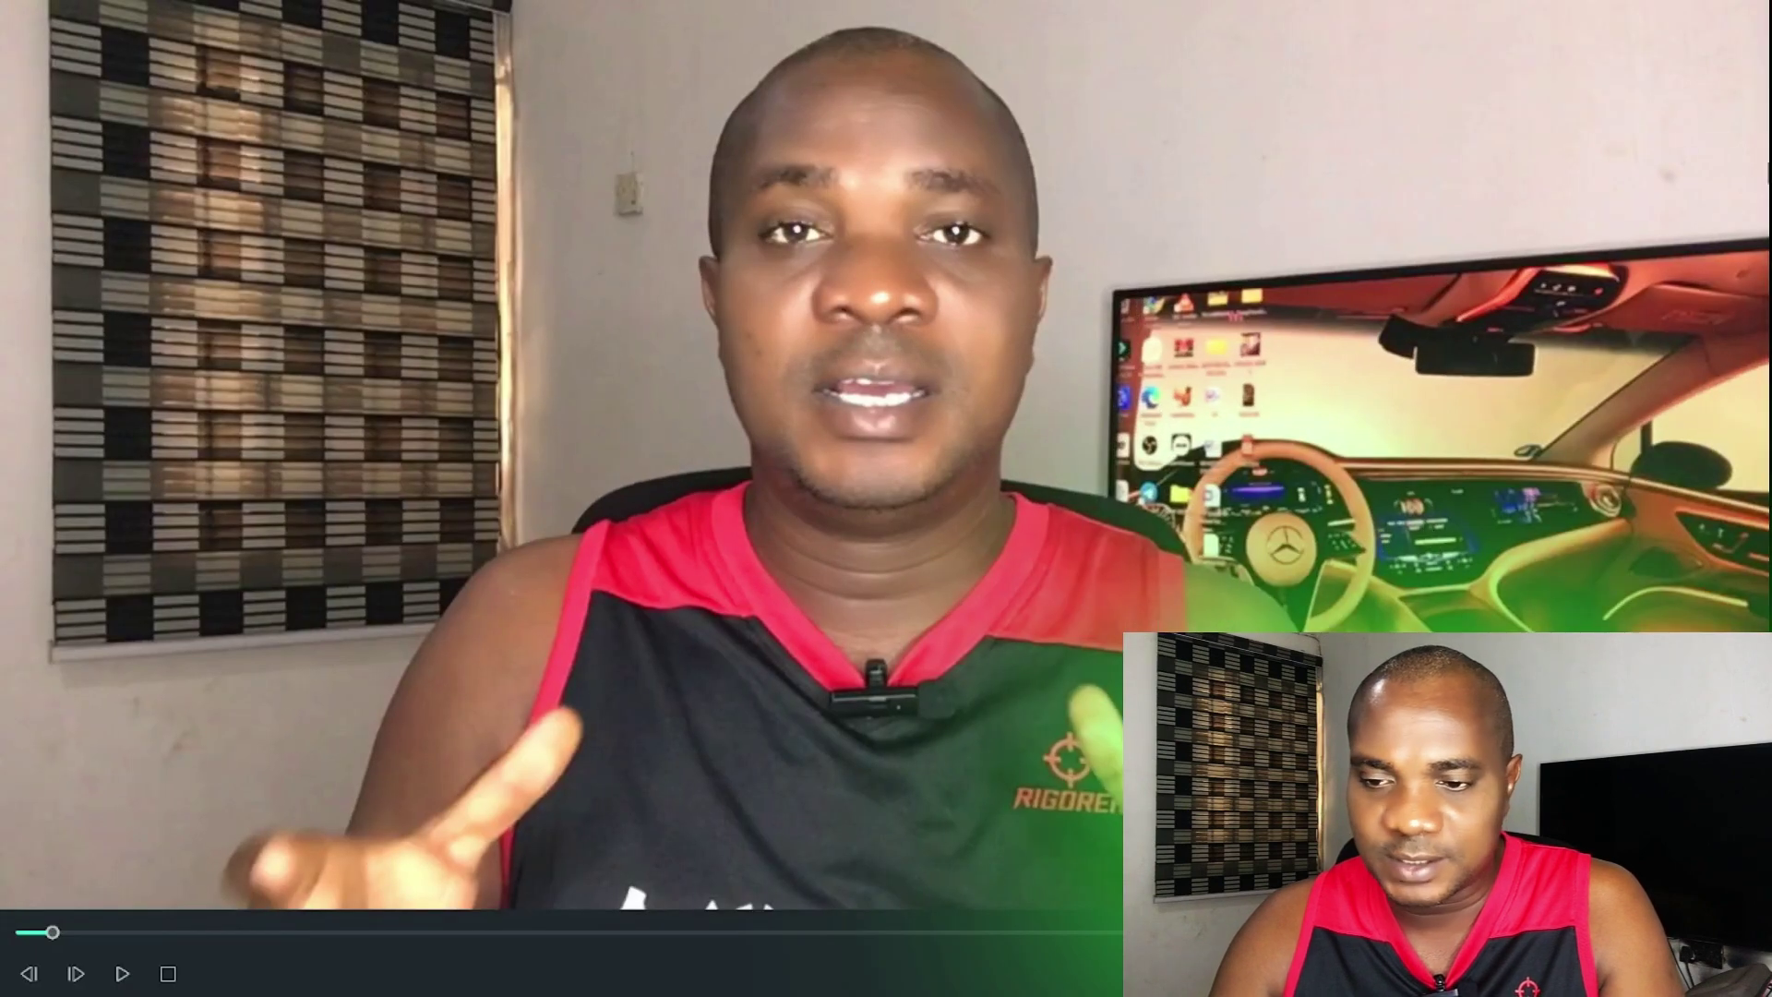
key(Escape)
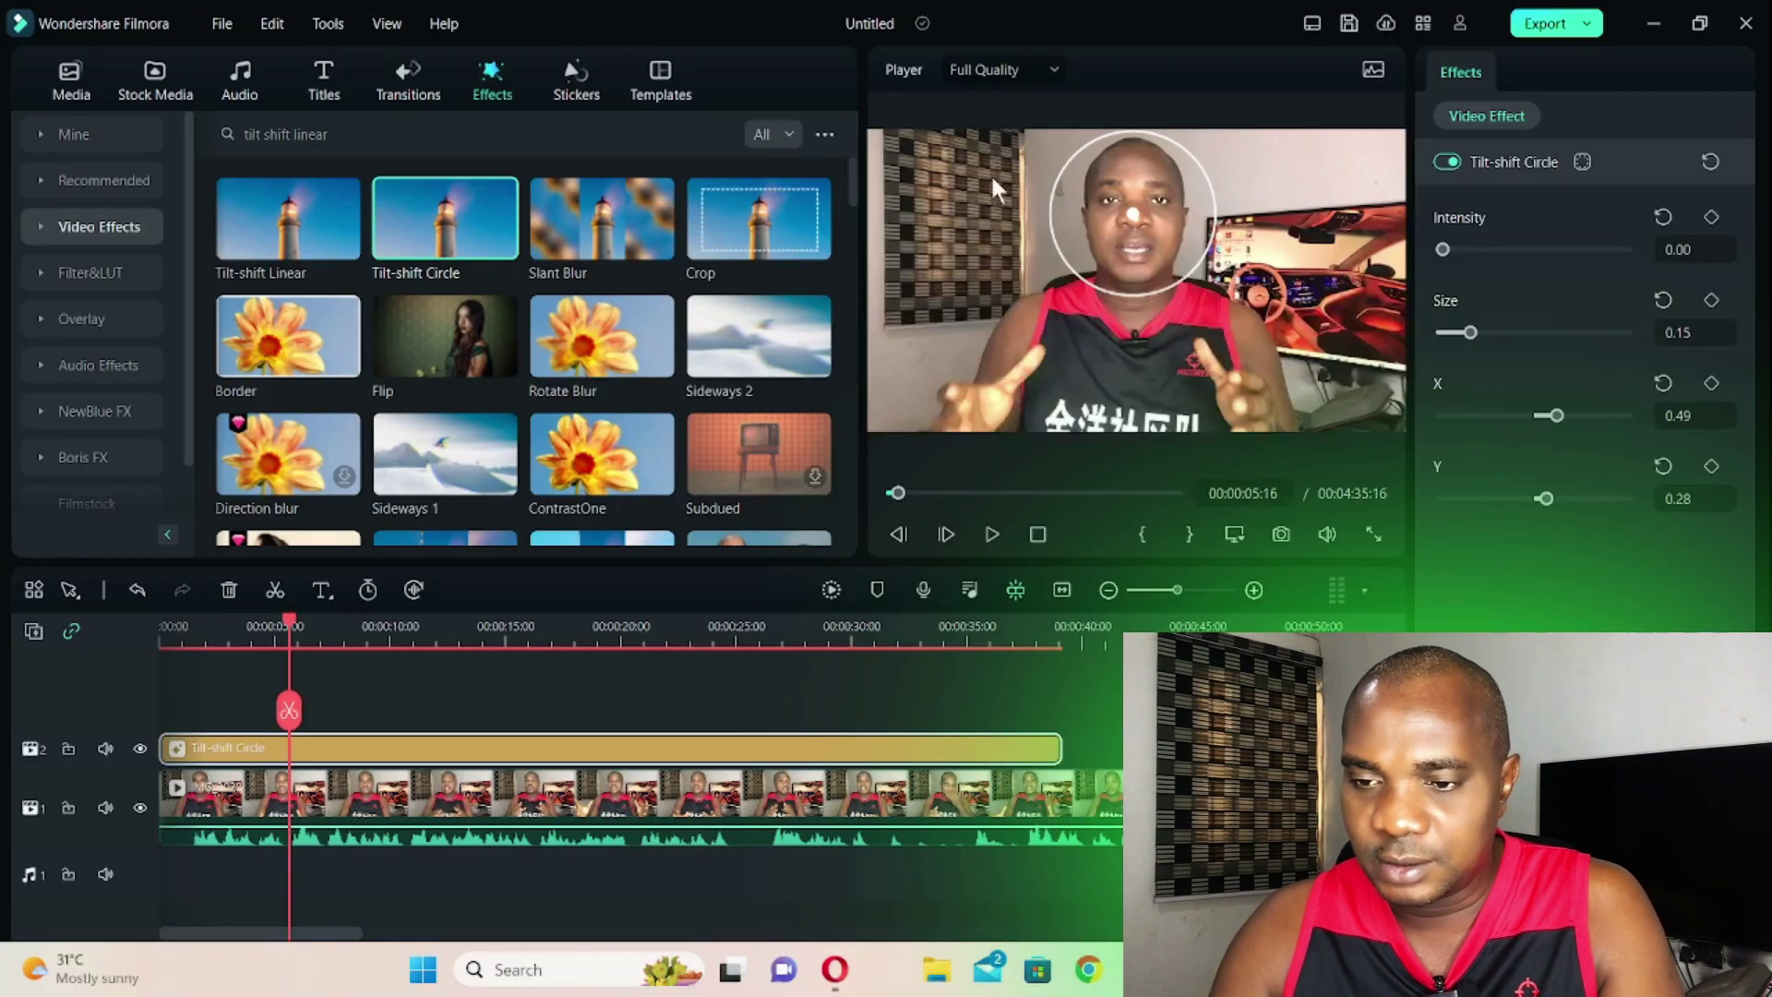
Step: Raise the Tilt-shift Circle intensity to 0.51 and to 1.00, previewing the frame full screen at each value
drag(1447, 251, 1533, 242)
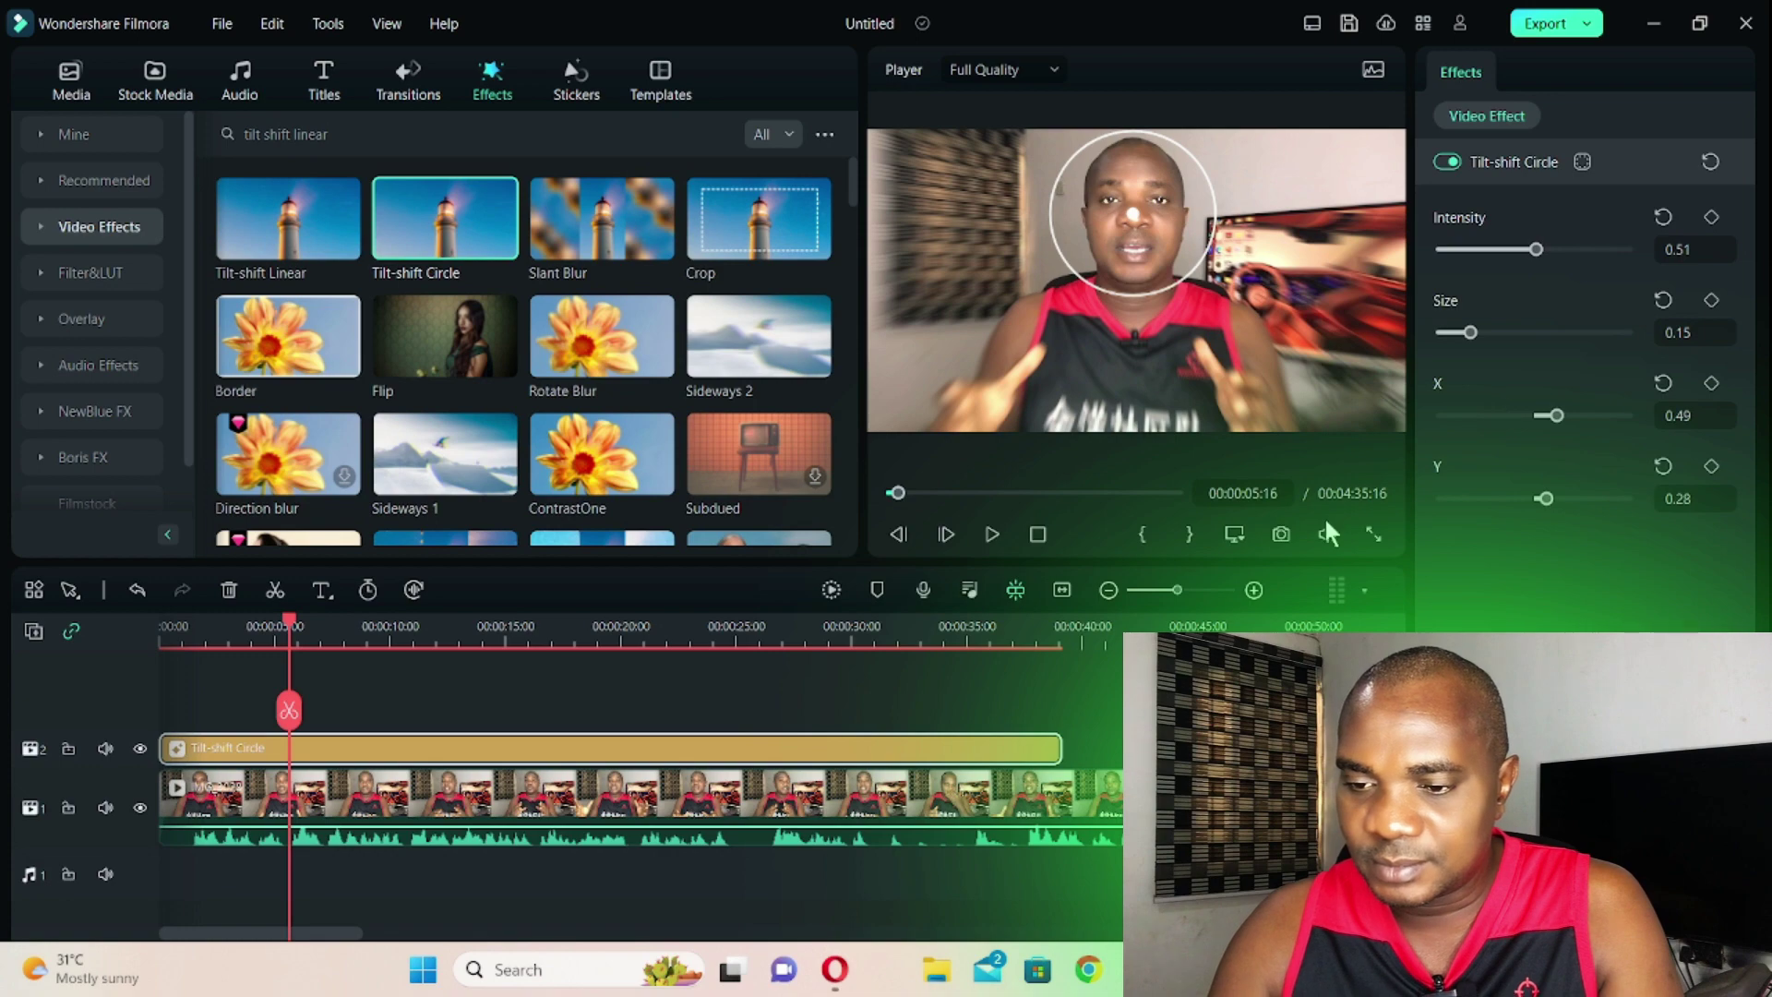
click(1378, 530)
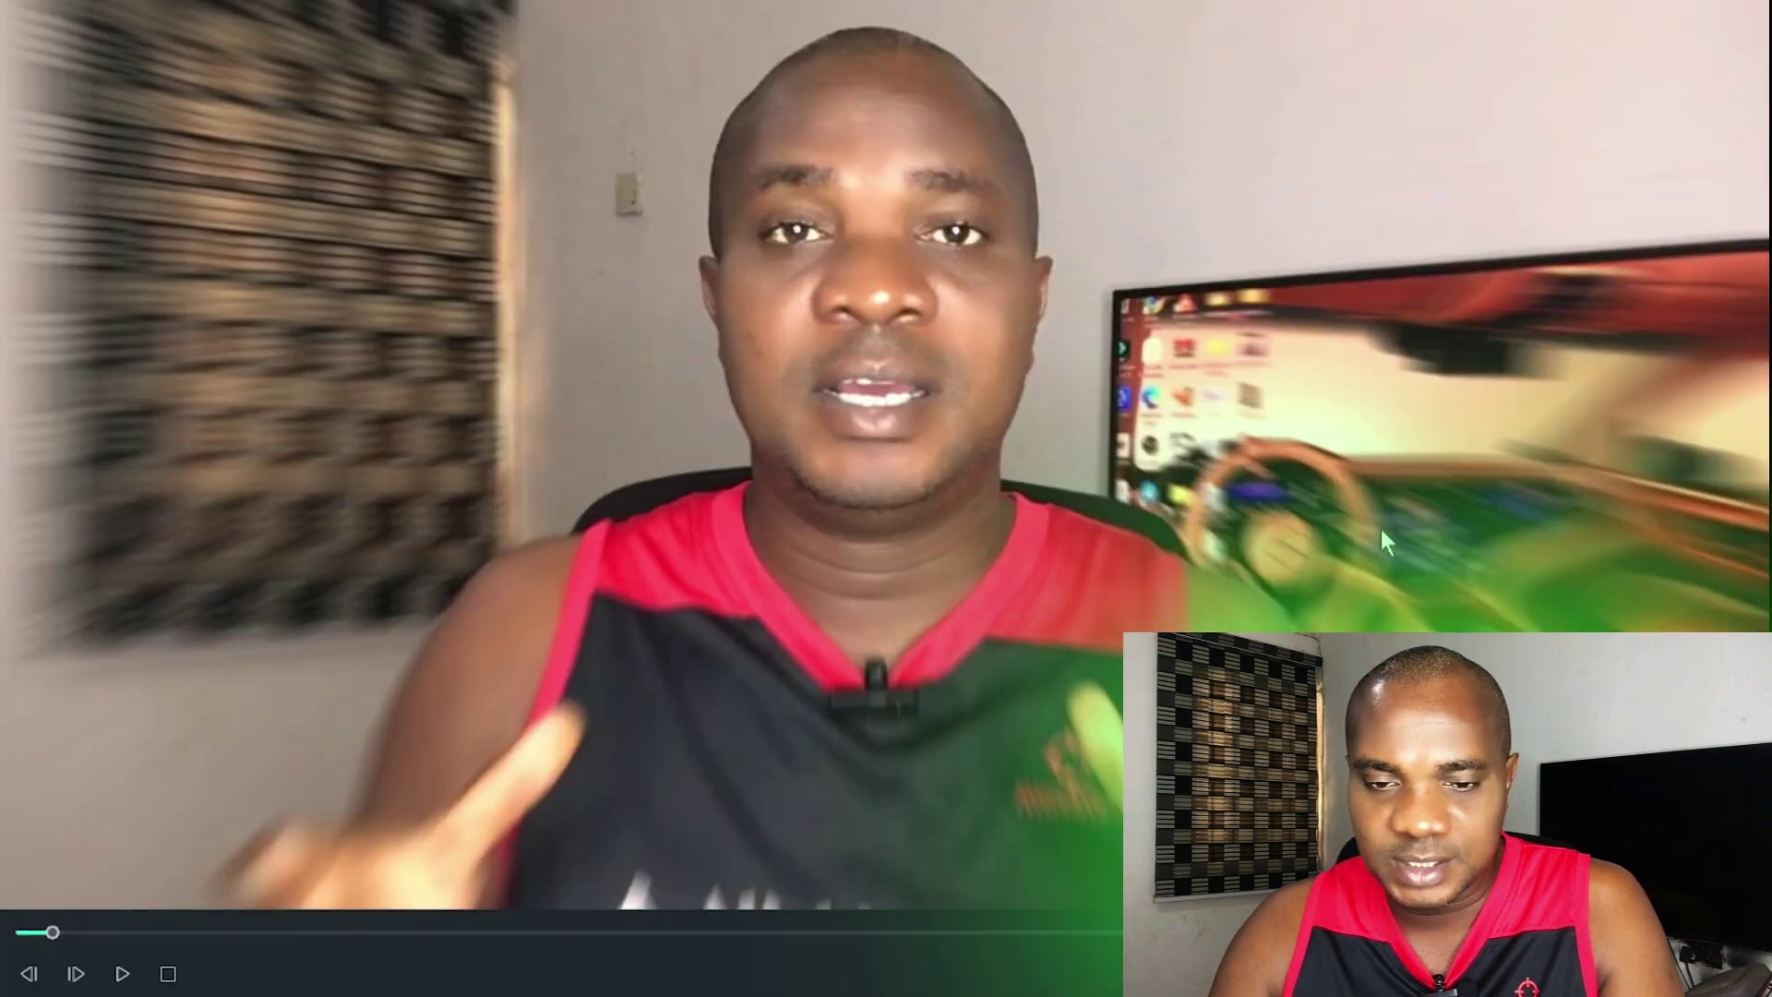
key(Escape)
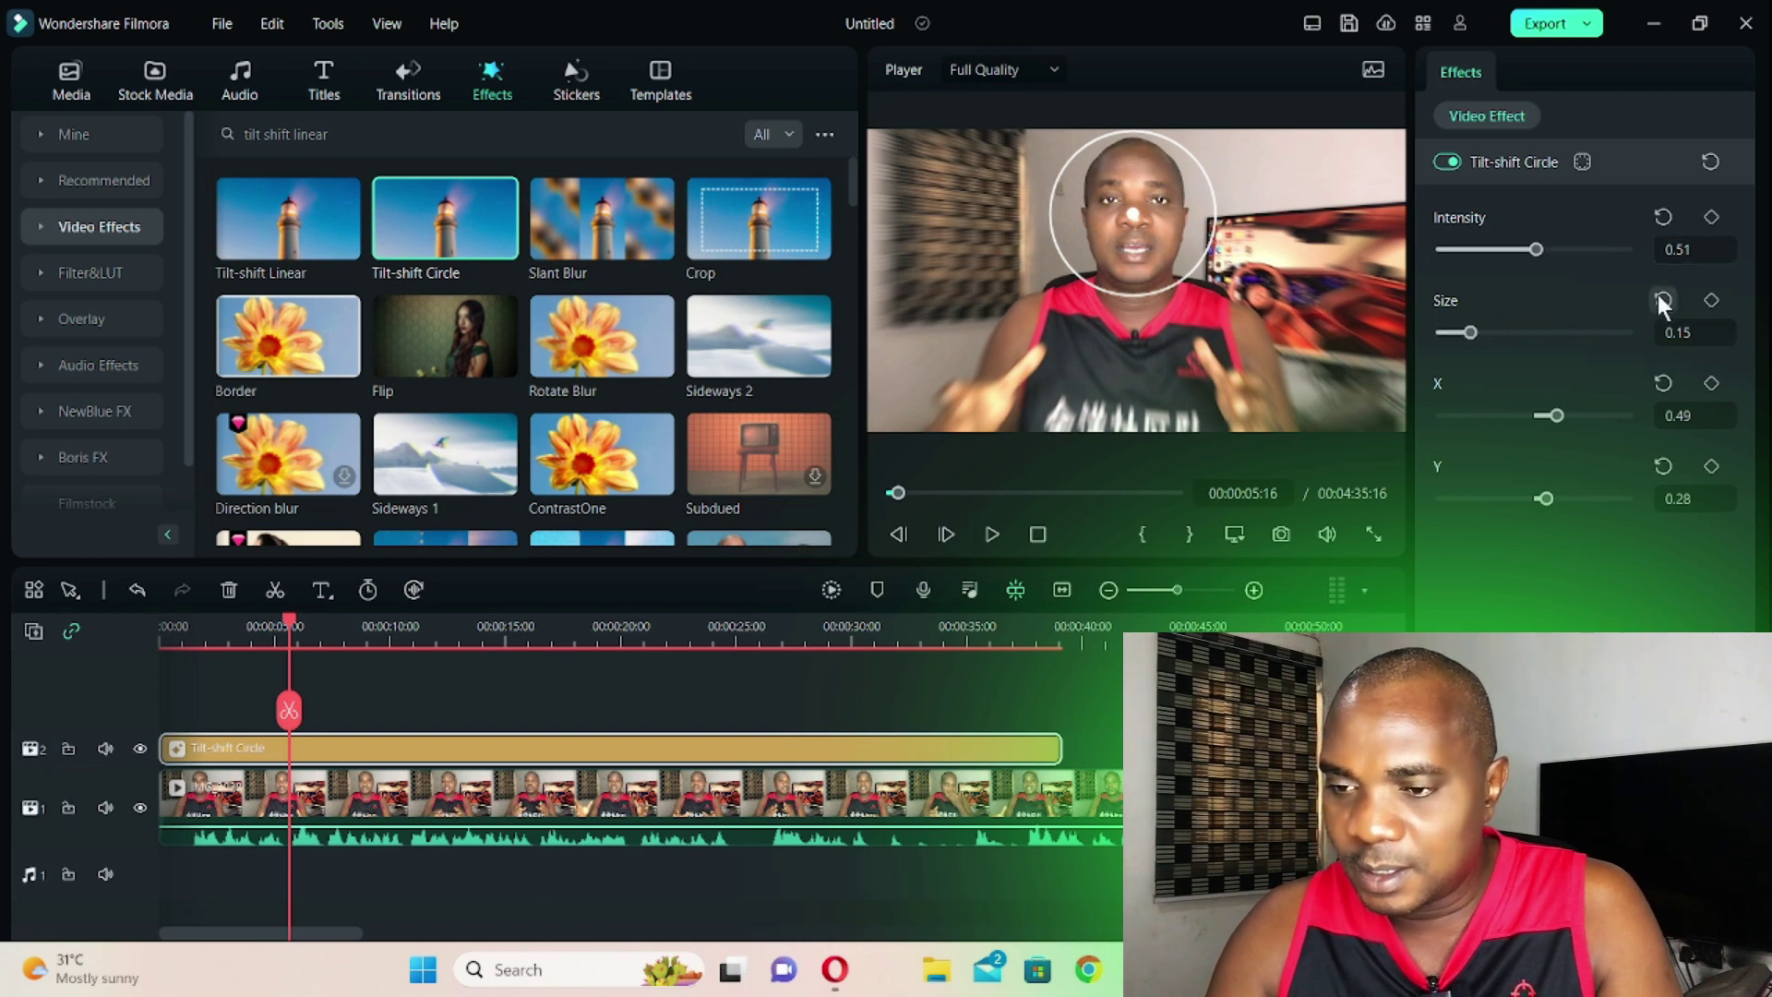
drag(1535, 249, 1714, 279)
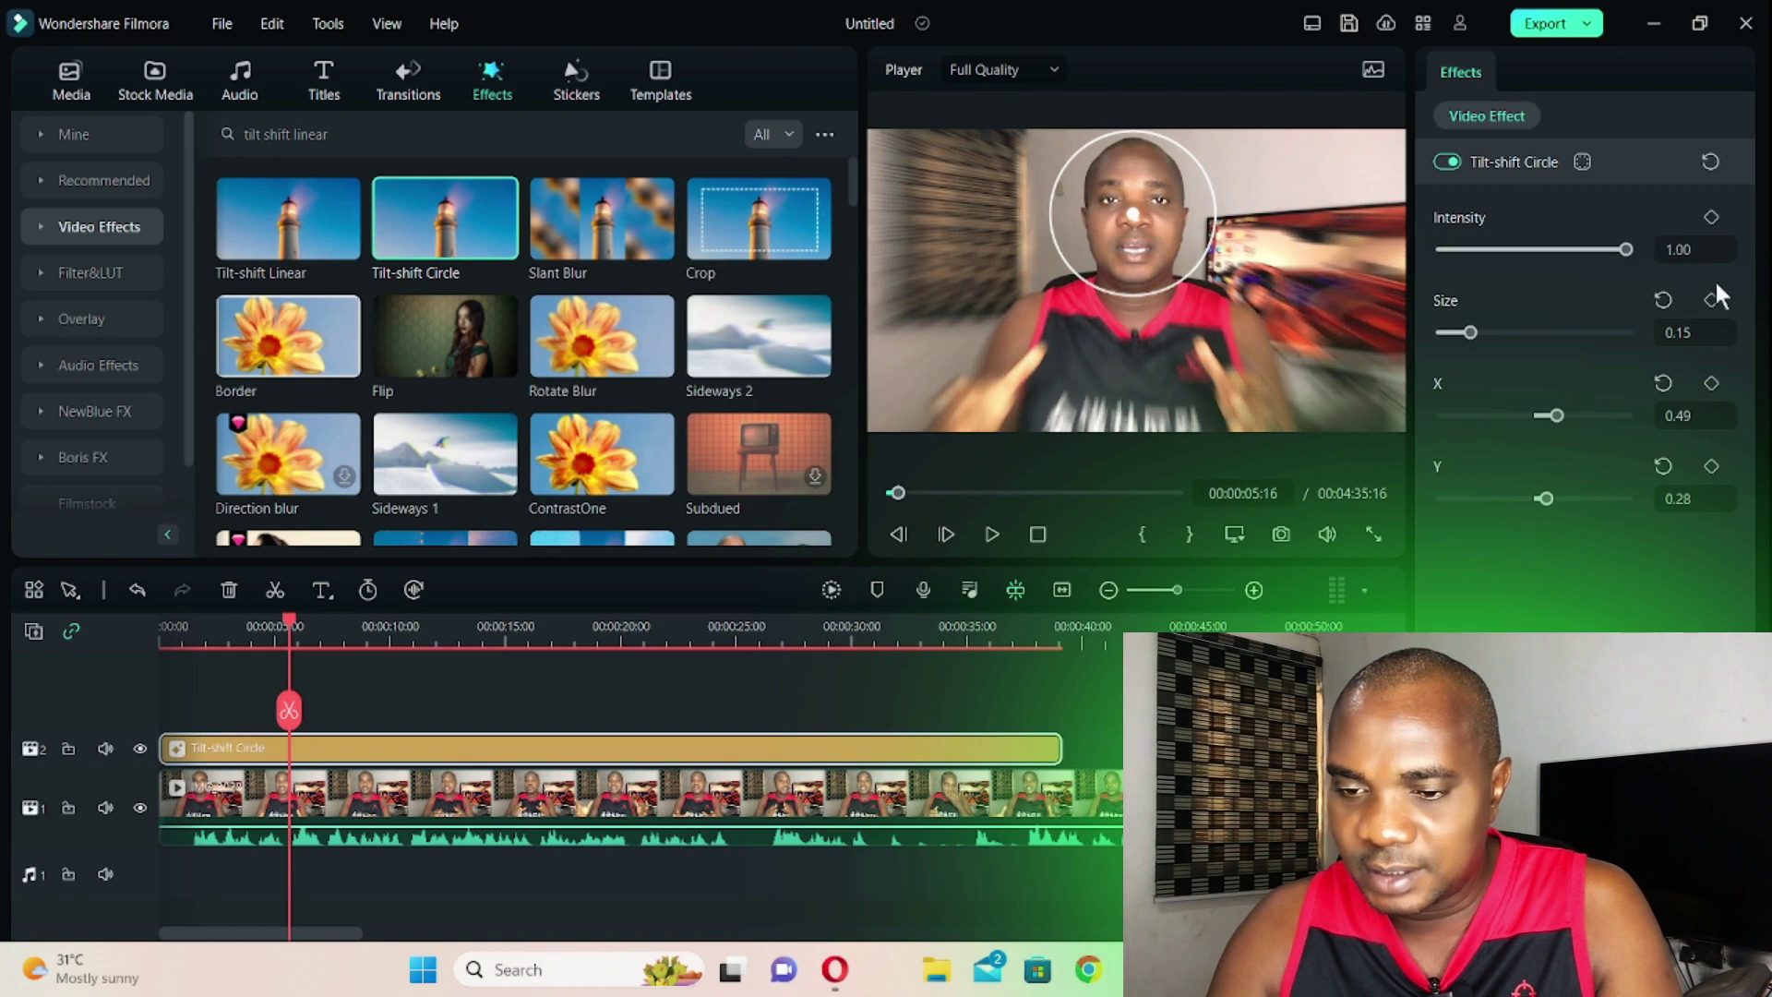
click(1372, 534)
key(Escape)
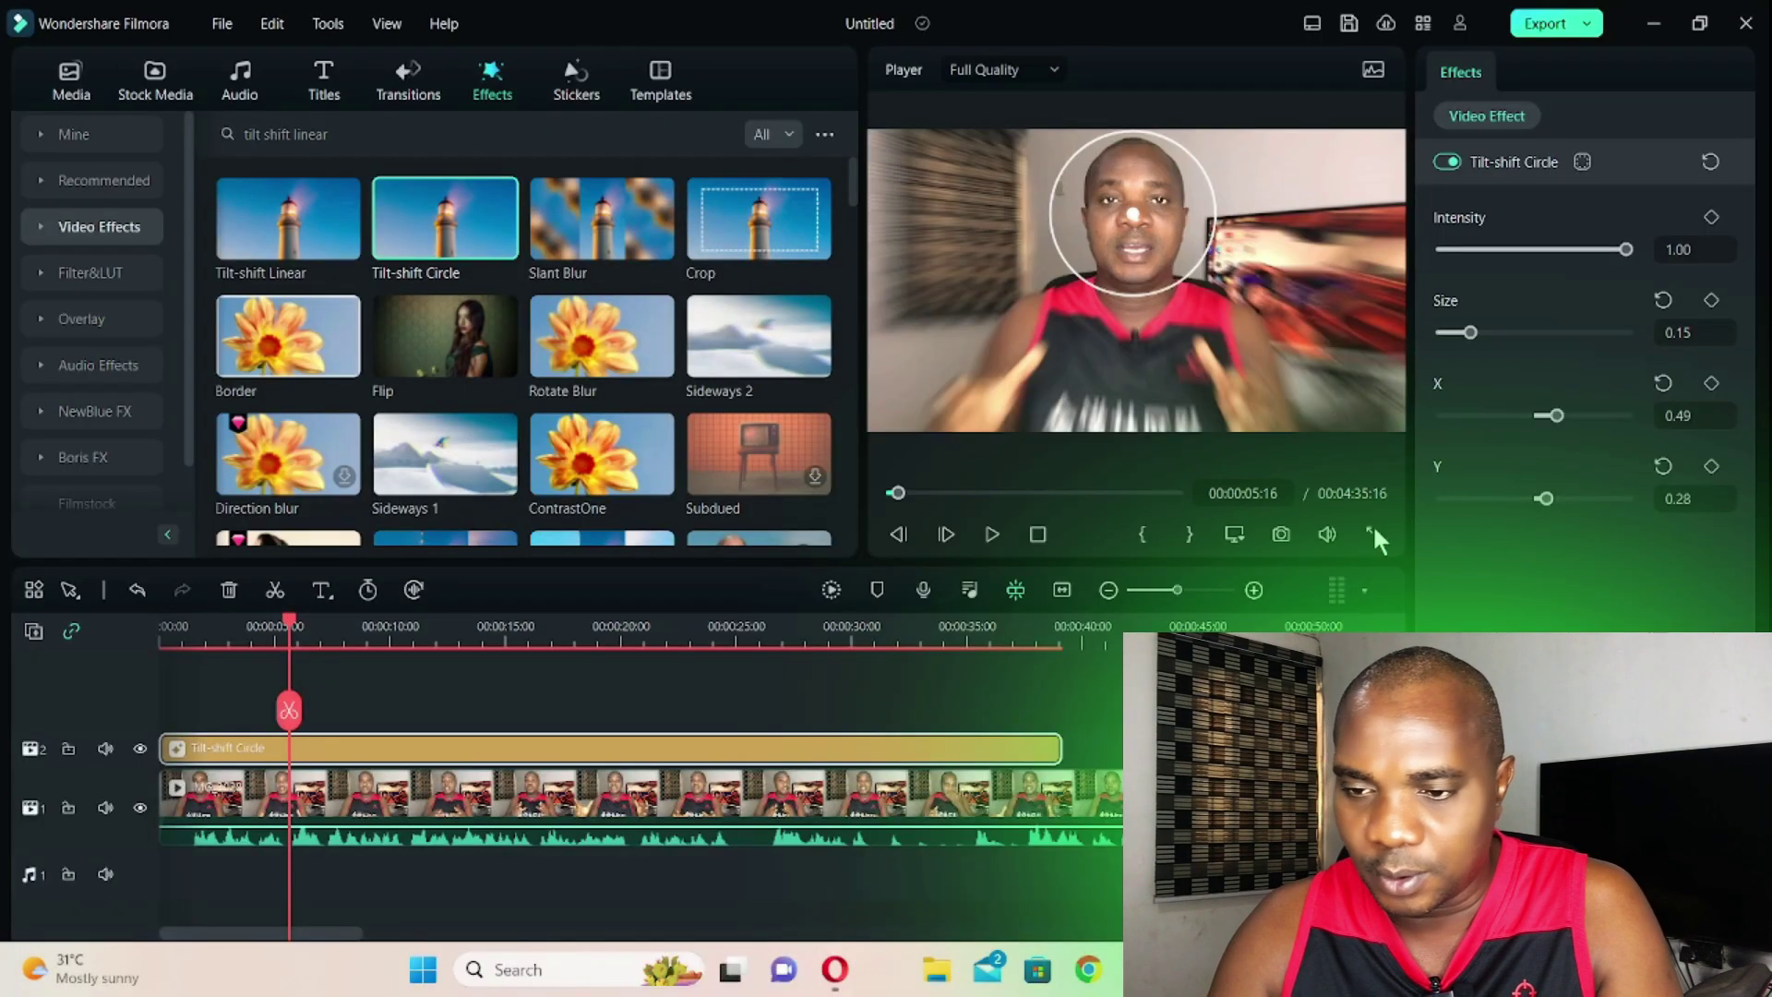
Step: Try the focus circle at size 0.16 and shrink it back to 0.15
mouse_move(1469, 333)
mouse_down()
mouse_move(1503, 328)
mouse_move(1471, 334)
mouse_up()
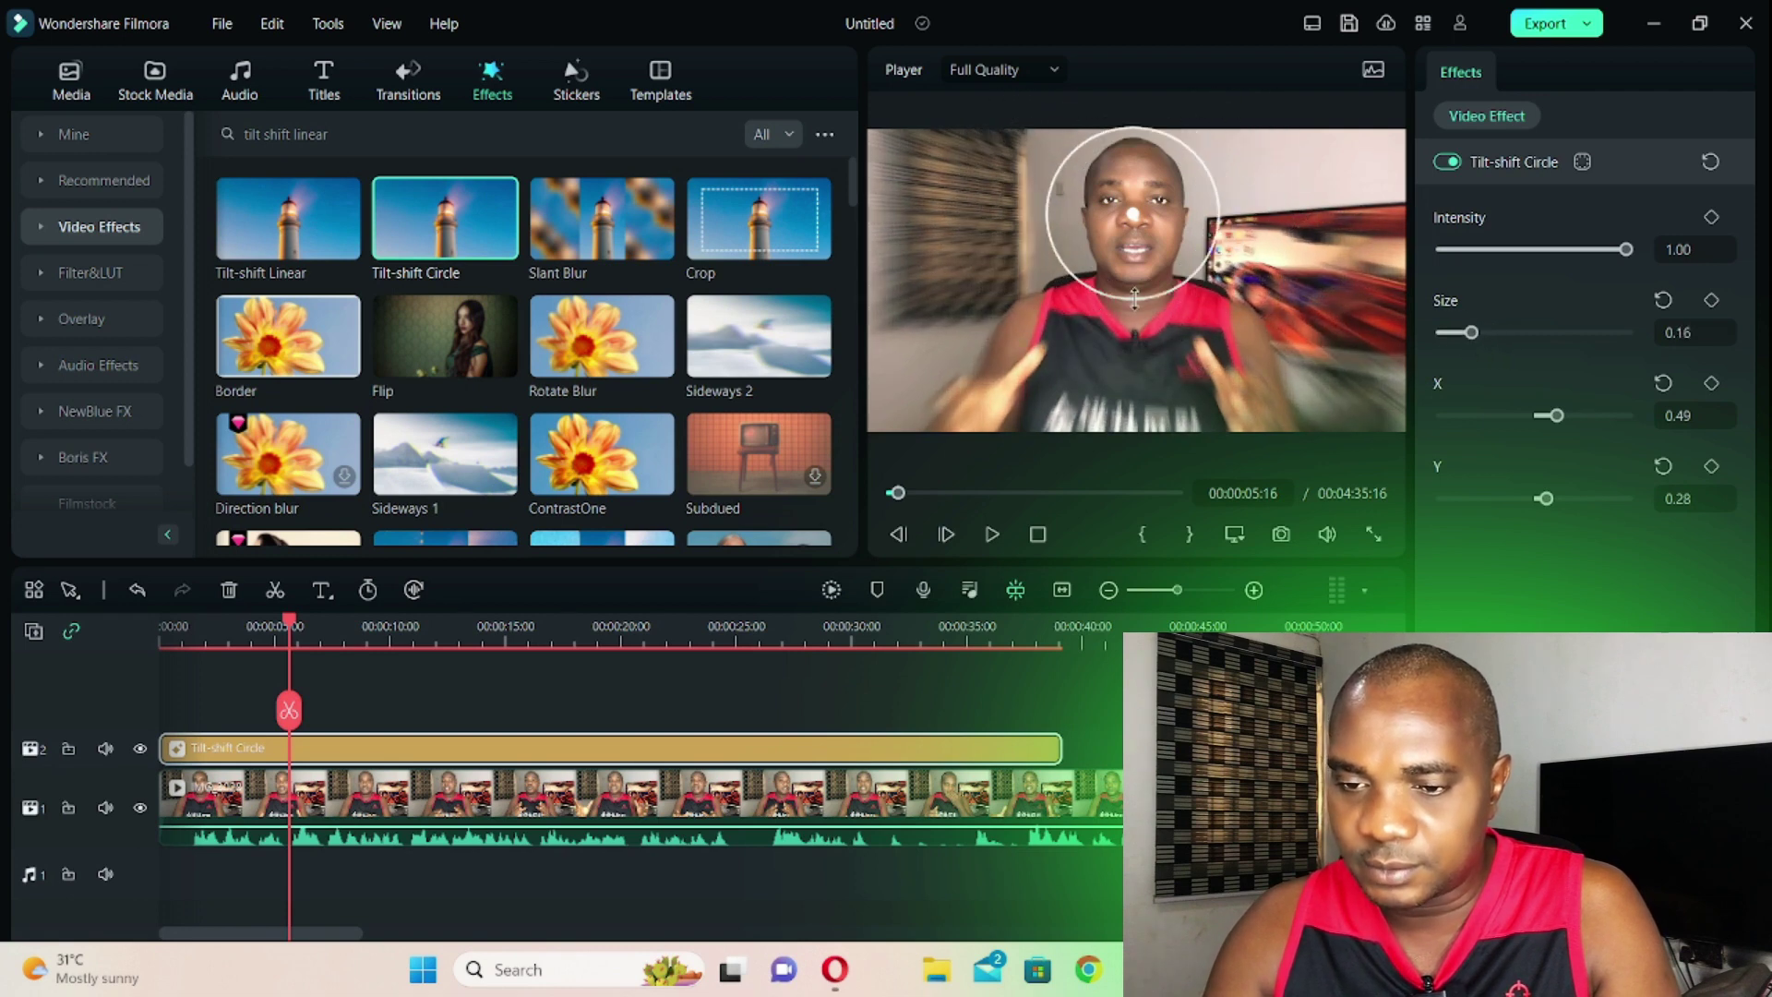
mouse_move(1135, 297)
mouse_down()
mouse_move(1140, 341)
mouse_move(1138, 295)
mouse_up()
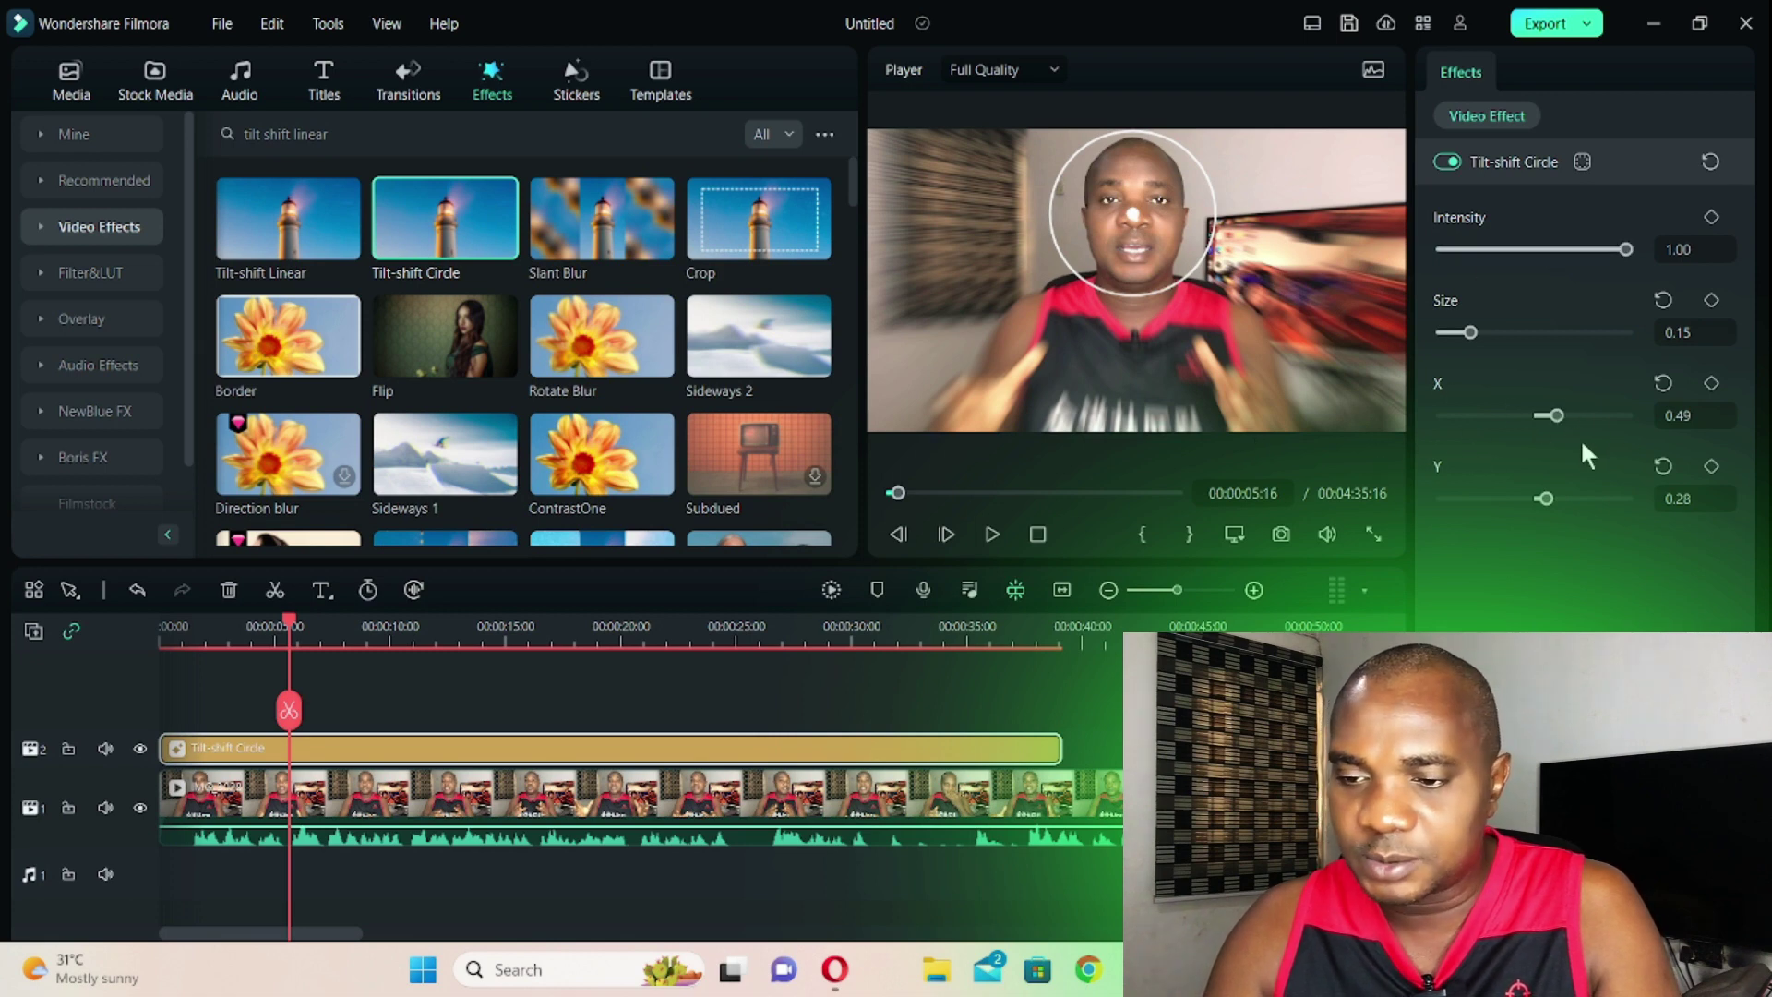
Step: Try the focus circle at X 1.12 and at Y -0.89, resetting each coordinate to its default of 0.50
mouse_move(1566, 415)
mouse_down()
mouse_move(1646, 402)
mouse_move(1487, 397)
mouse_move(1585, 398)
mouse_up()
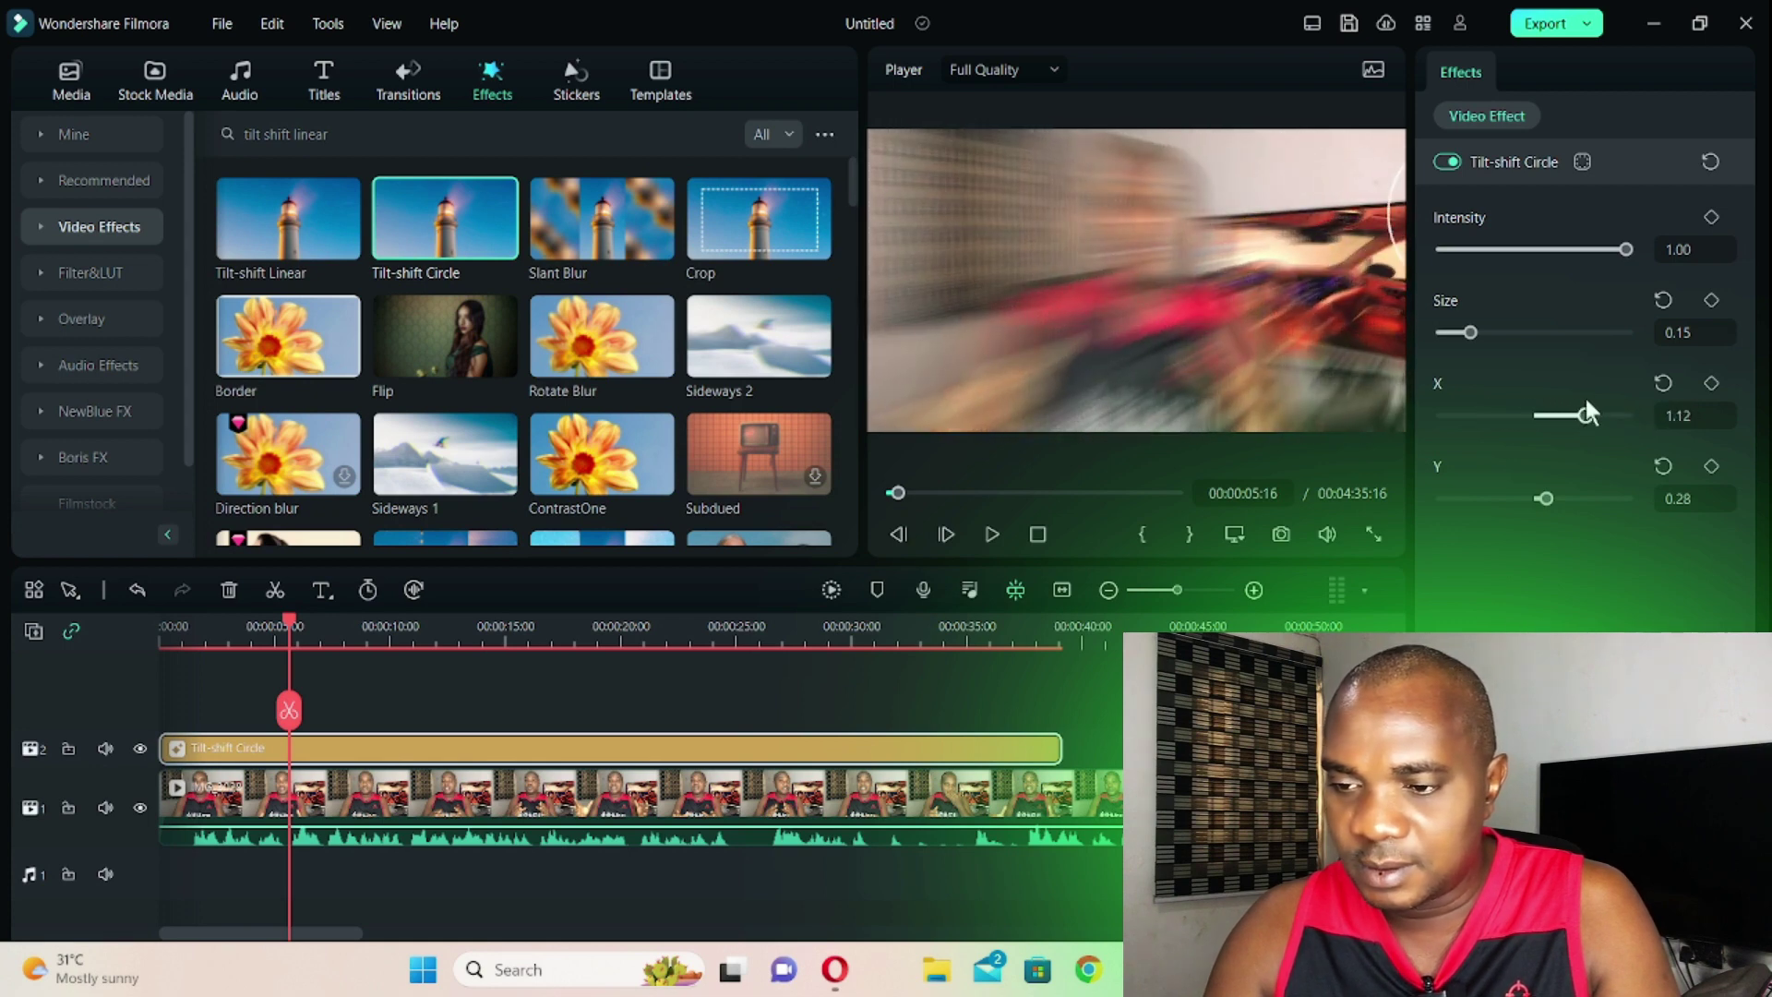
click(1663, 383)
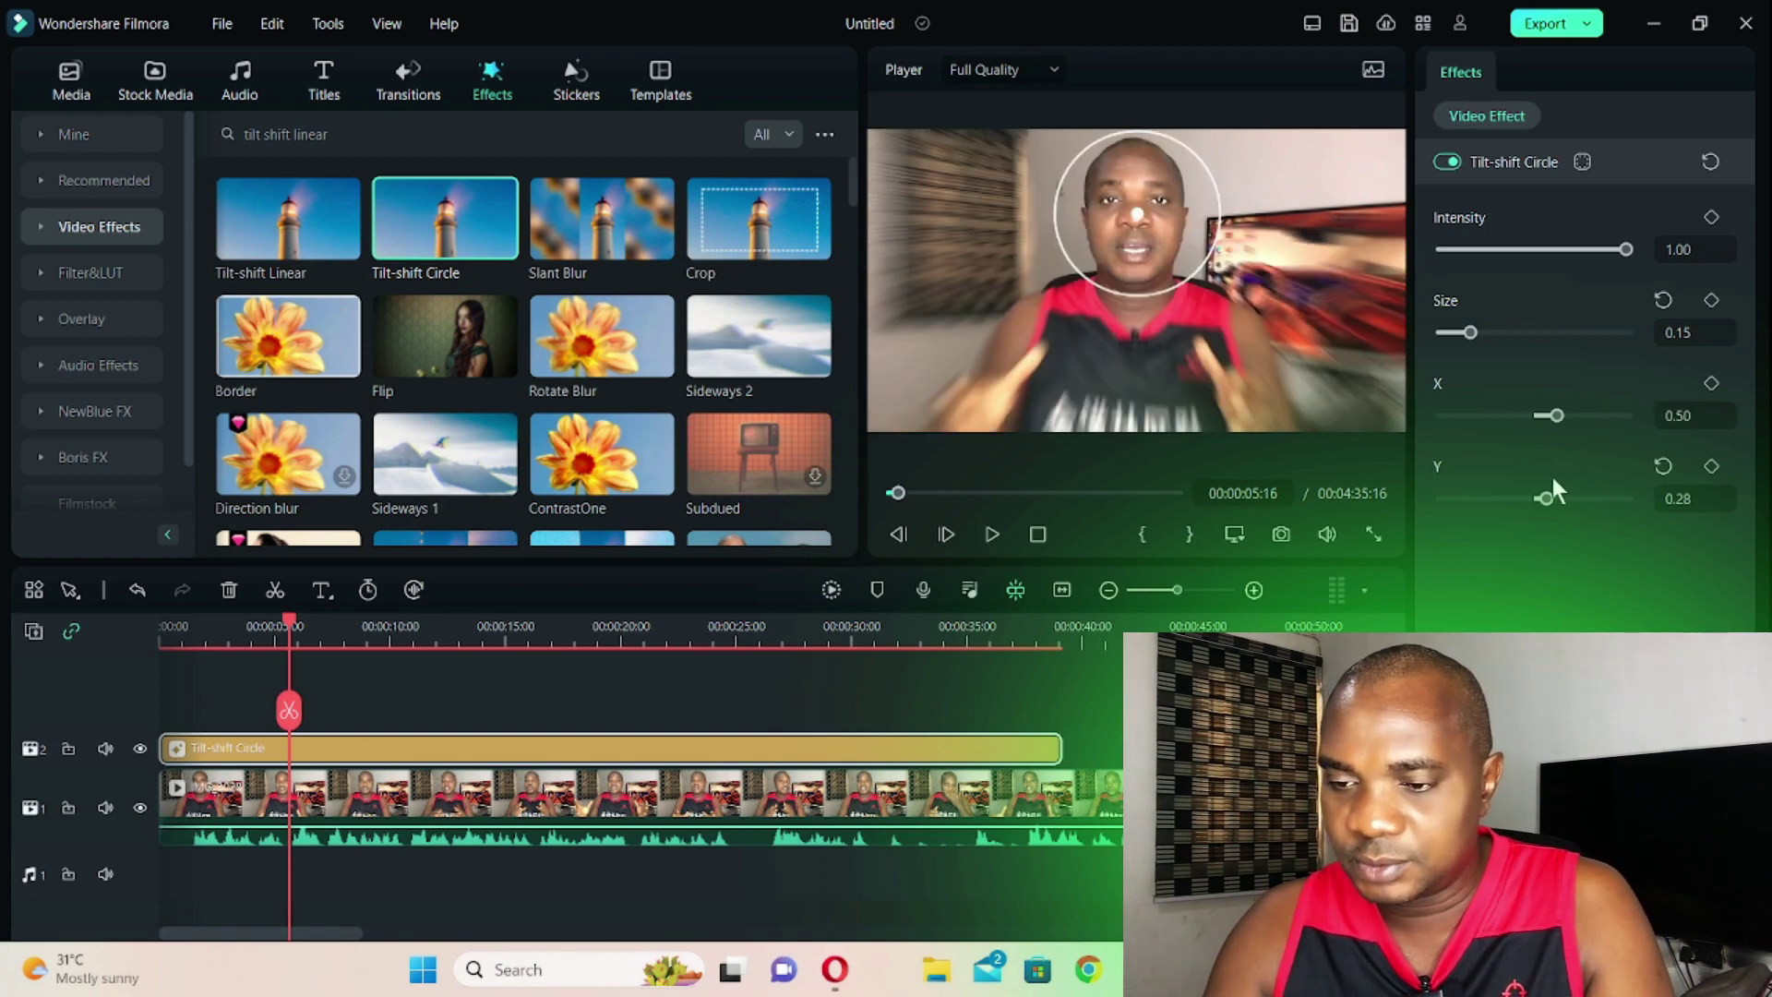
drag(1544, 499, 1493, 498)
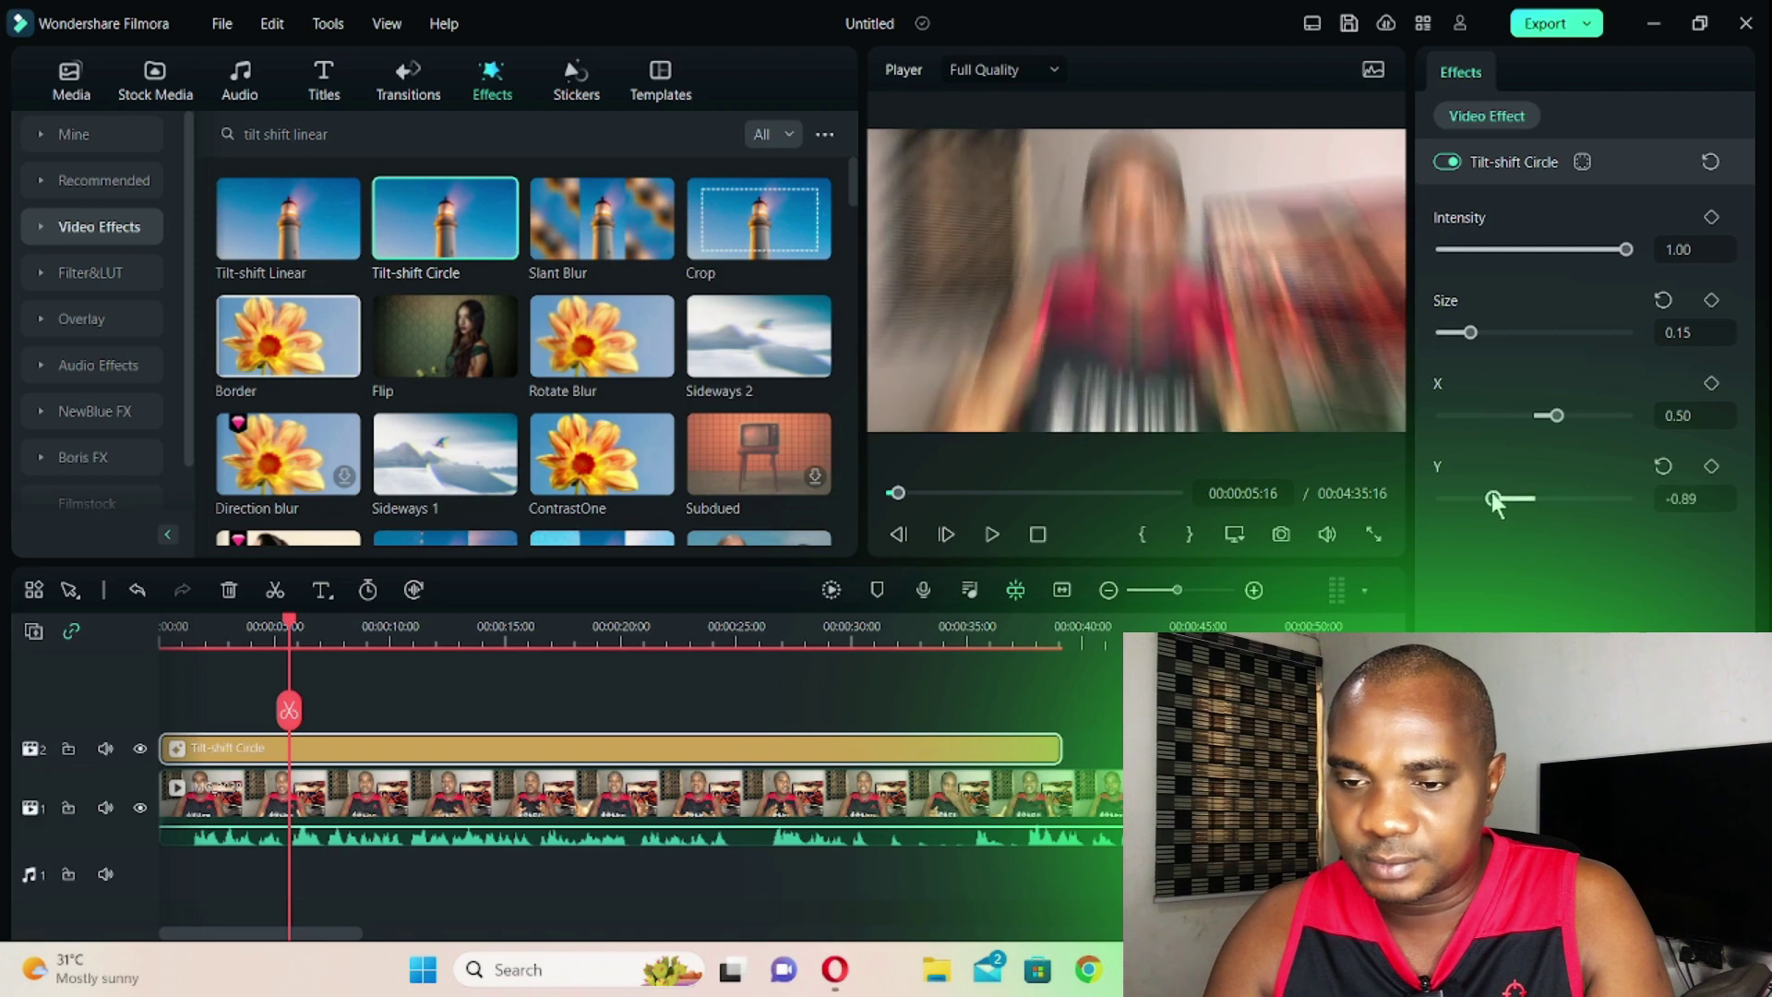
click(1663, 466)
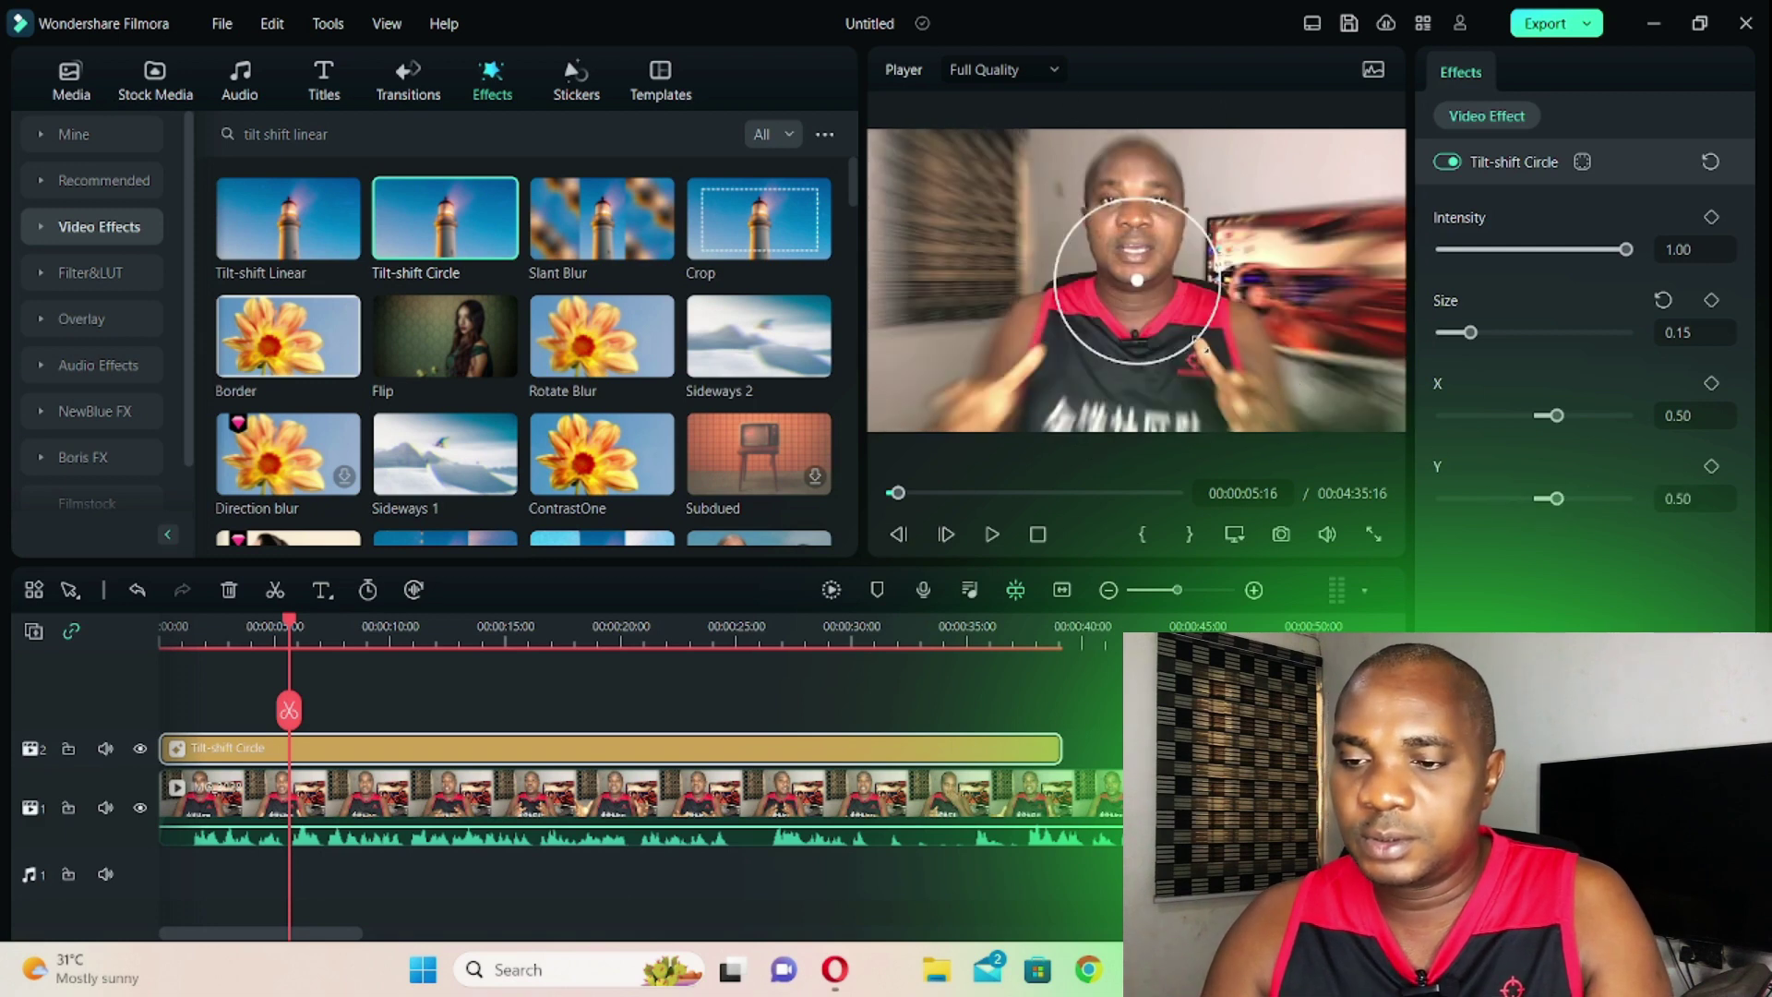
Step: Place the focus circle back around the face at X 0.49, Y 0.27, and preview the frame full screen
drag(1142, 314, 1134, 254)
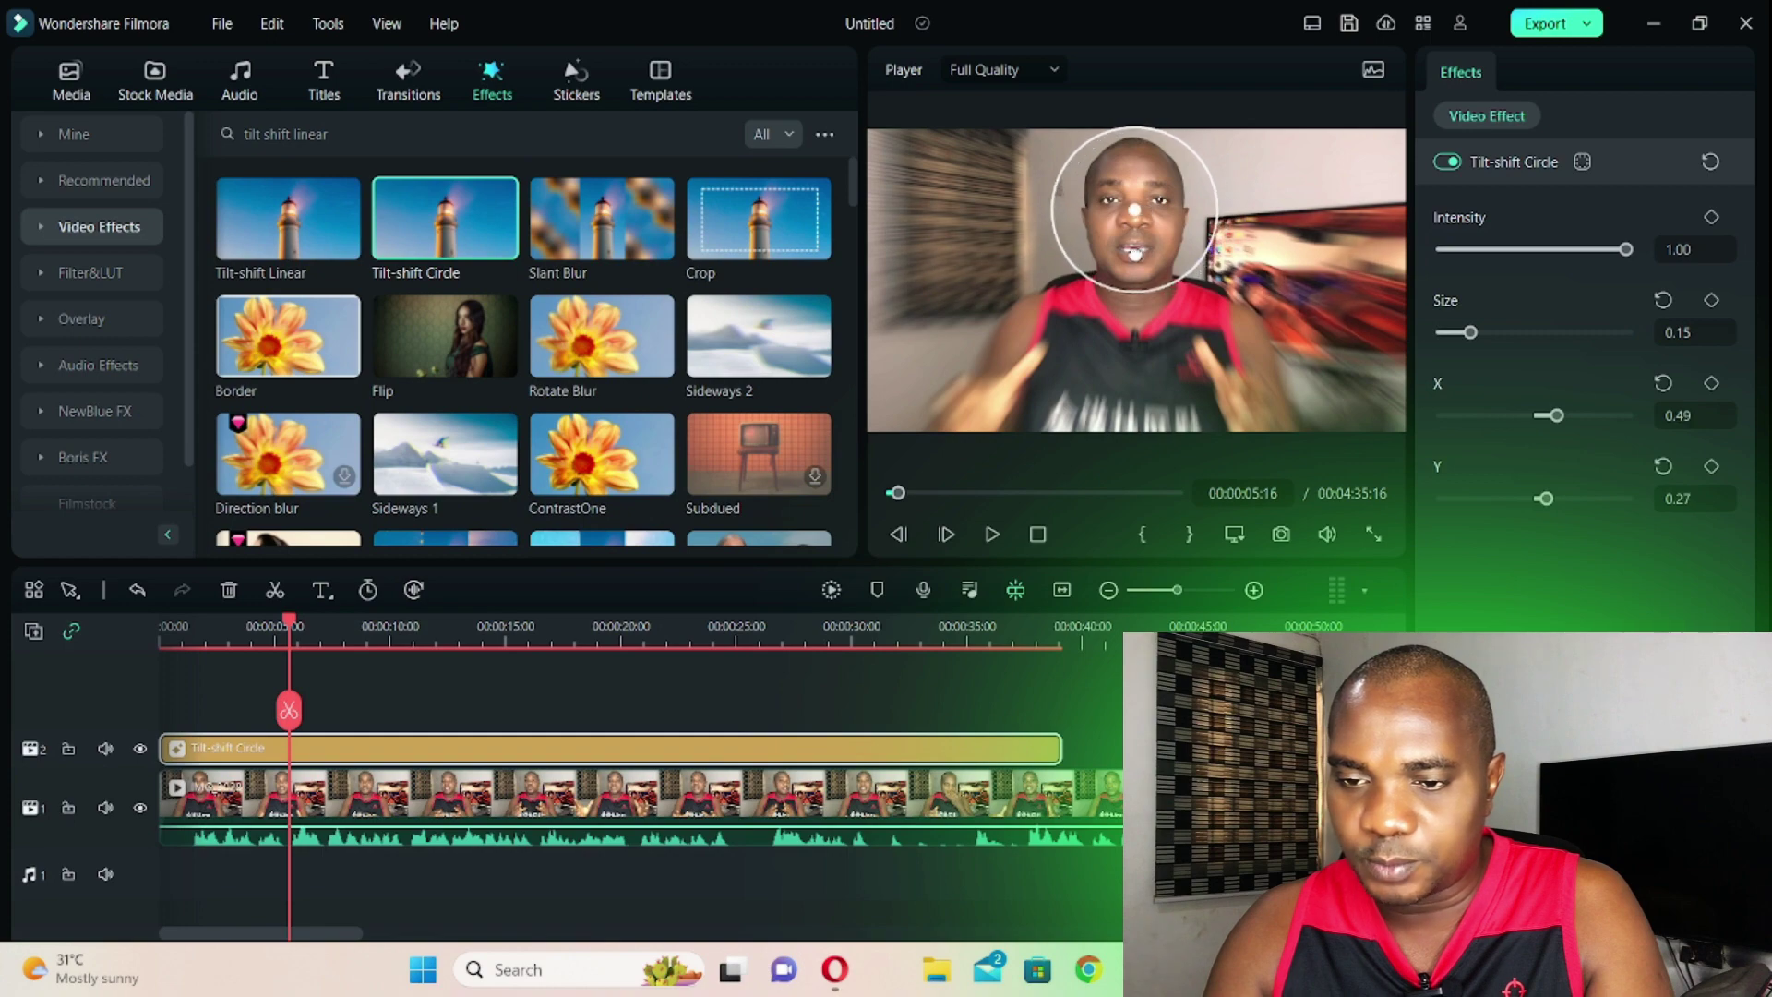
click(1372, 533)
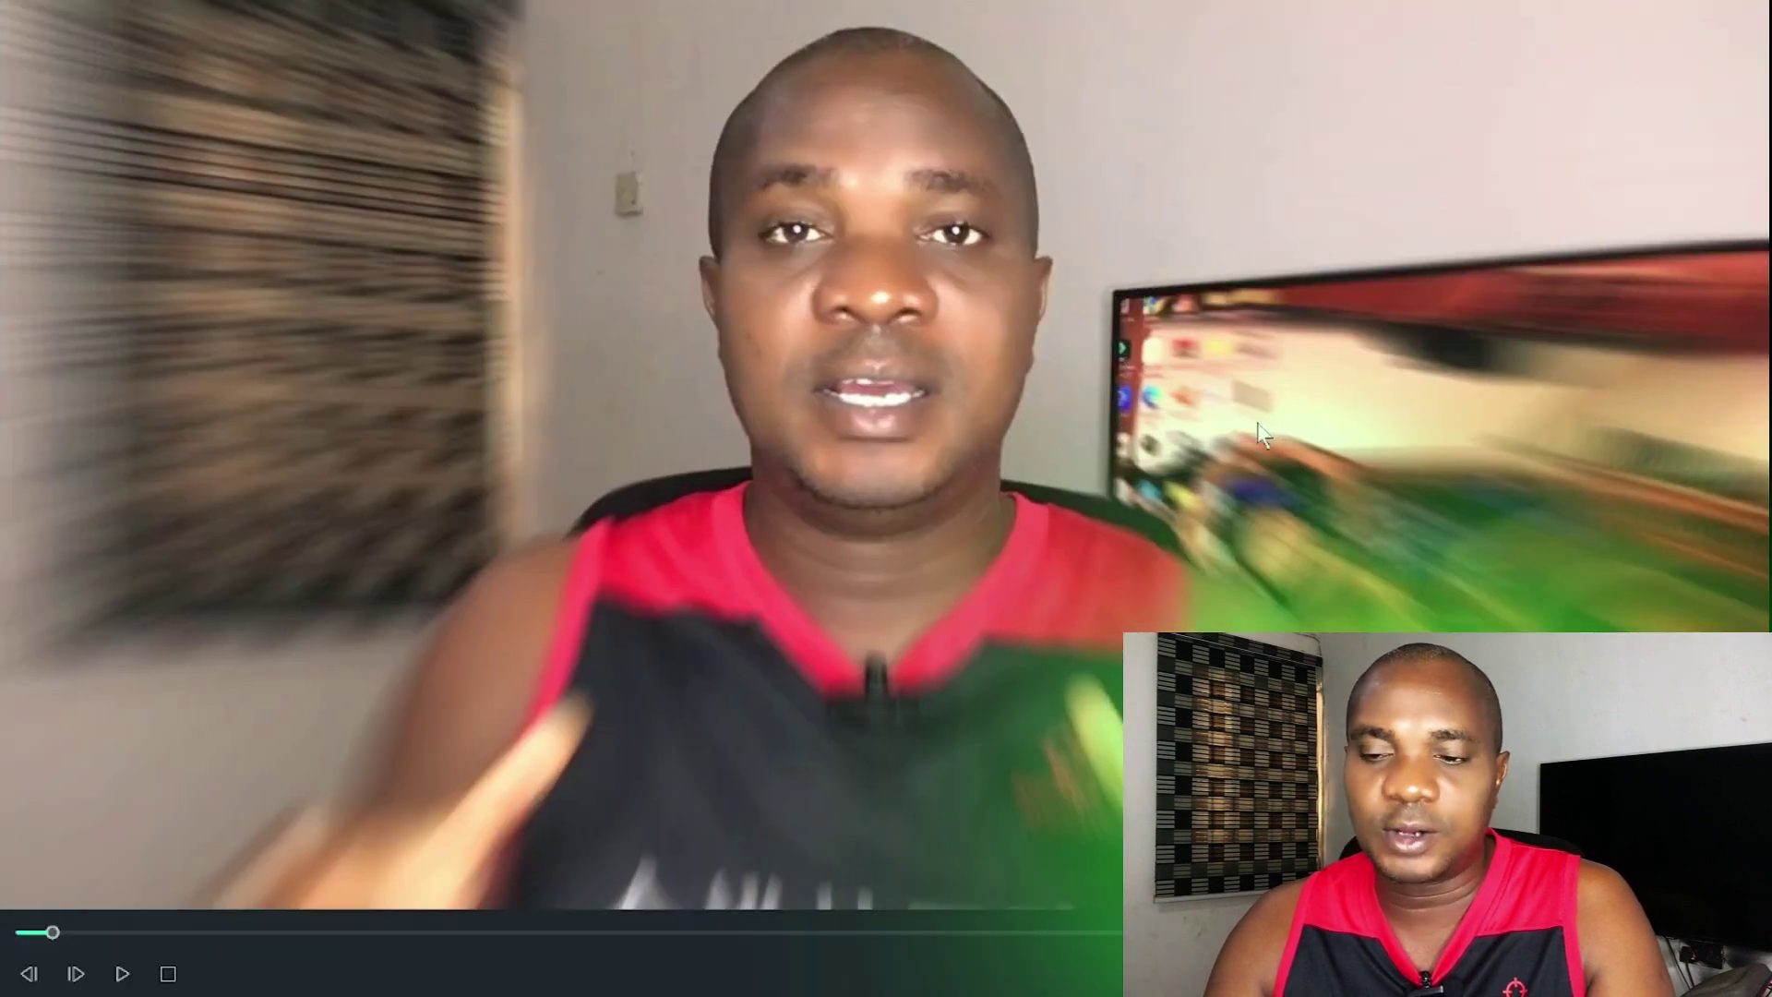
key(Escape)
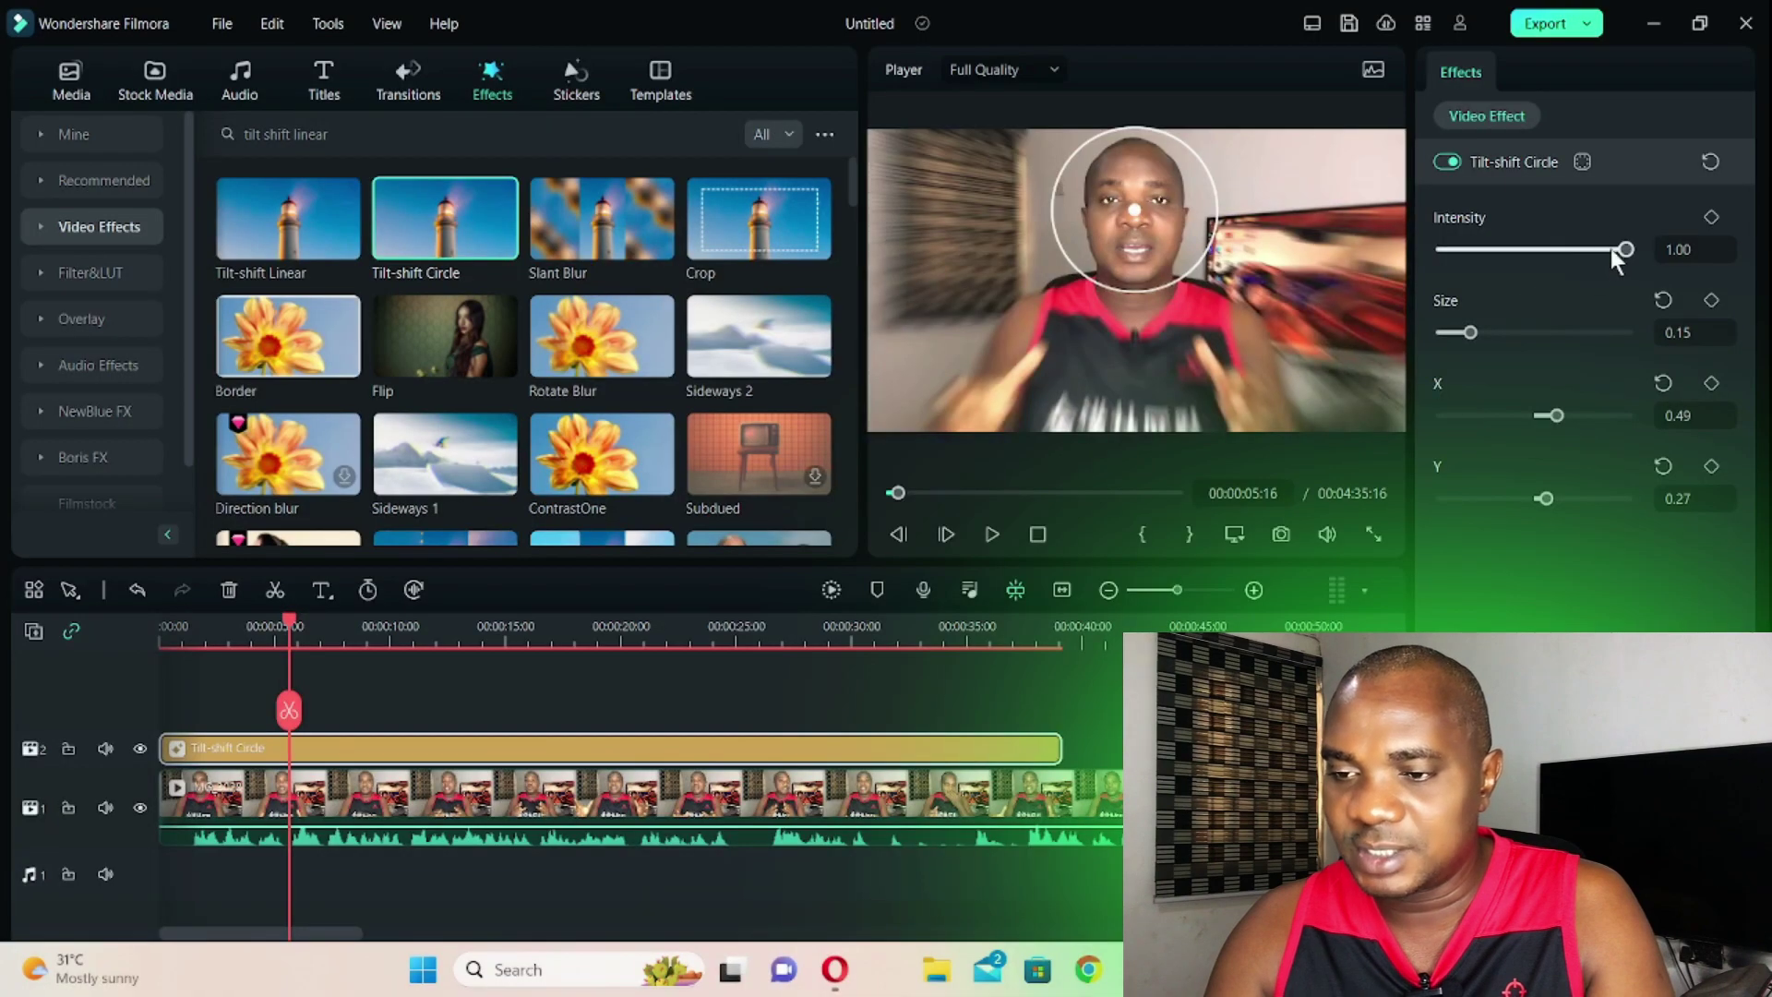
Step: Set the Tilt-shift Circle intensity to 0.67 and preview the frame full screen
drag(1624, 249, 1580, 249)
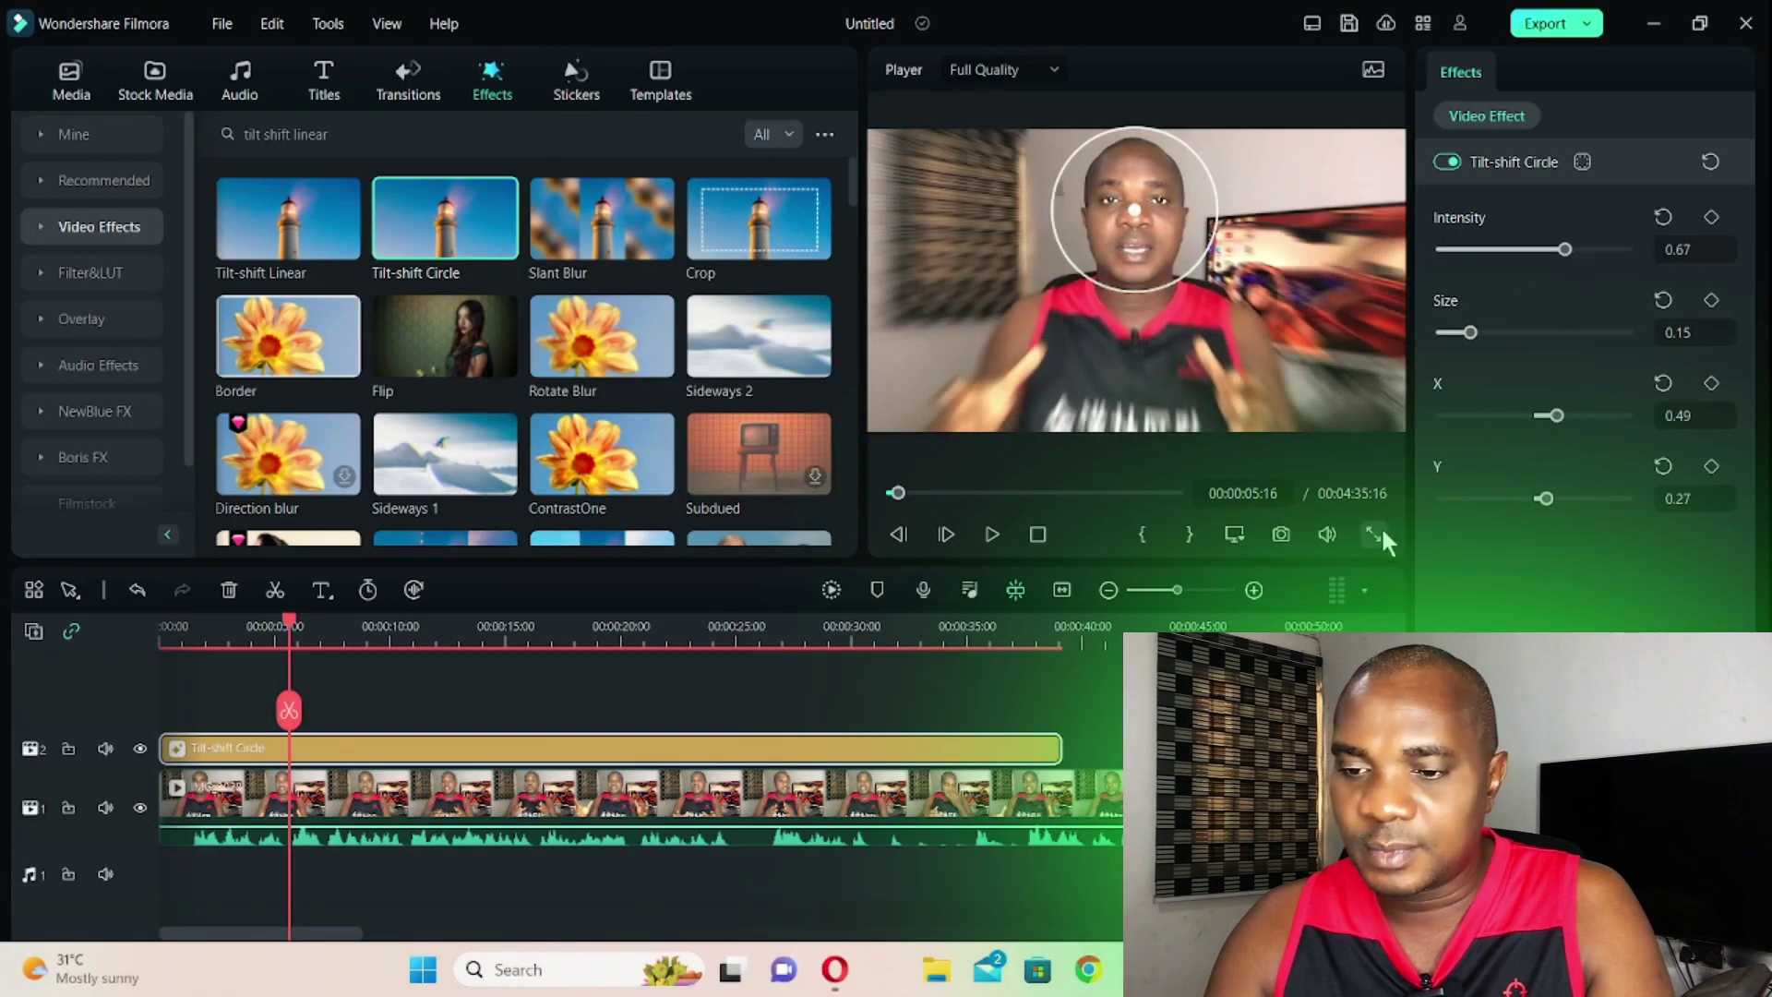
click(1374, 533)
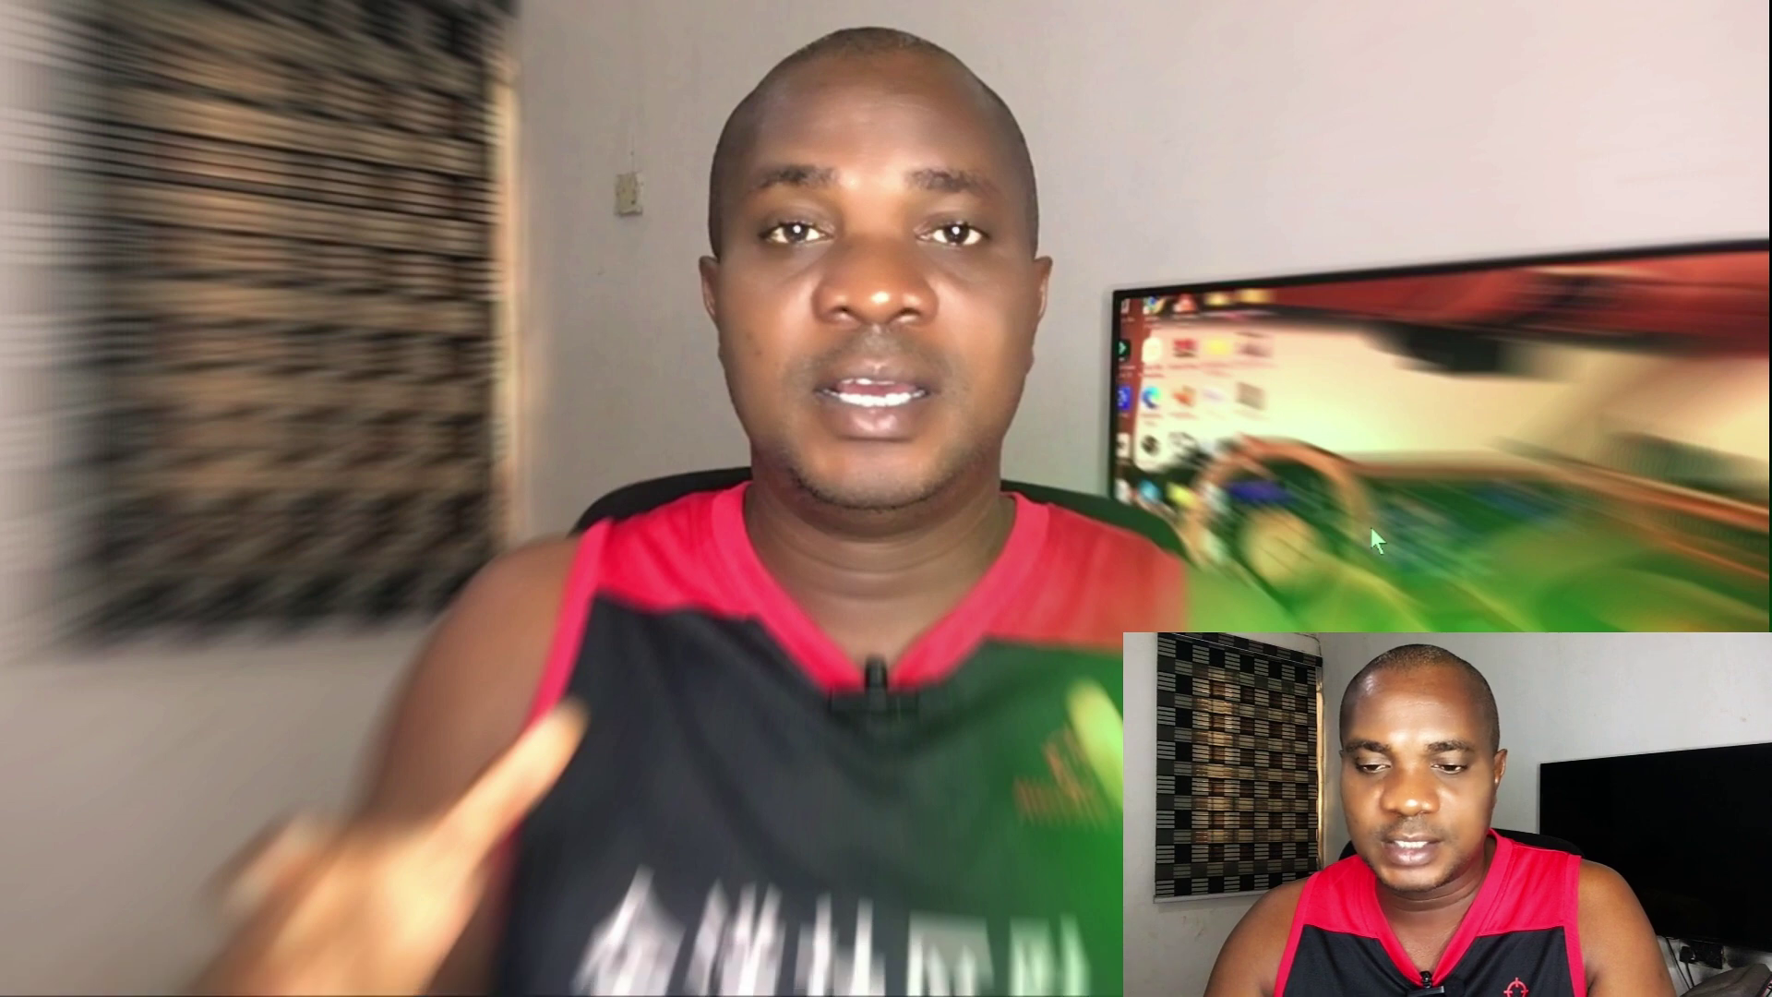
key(Escape)
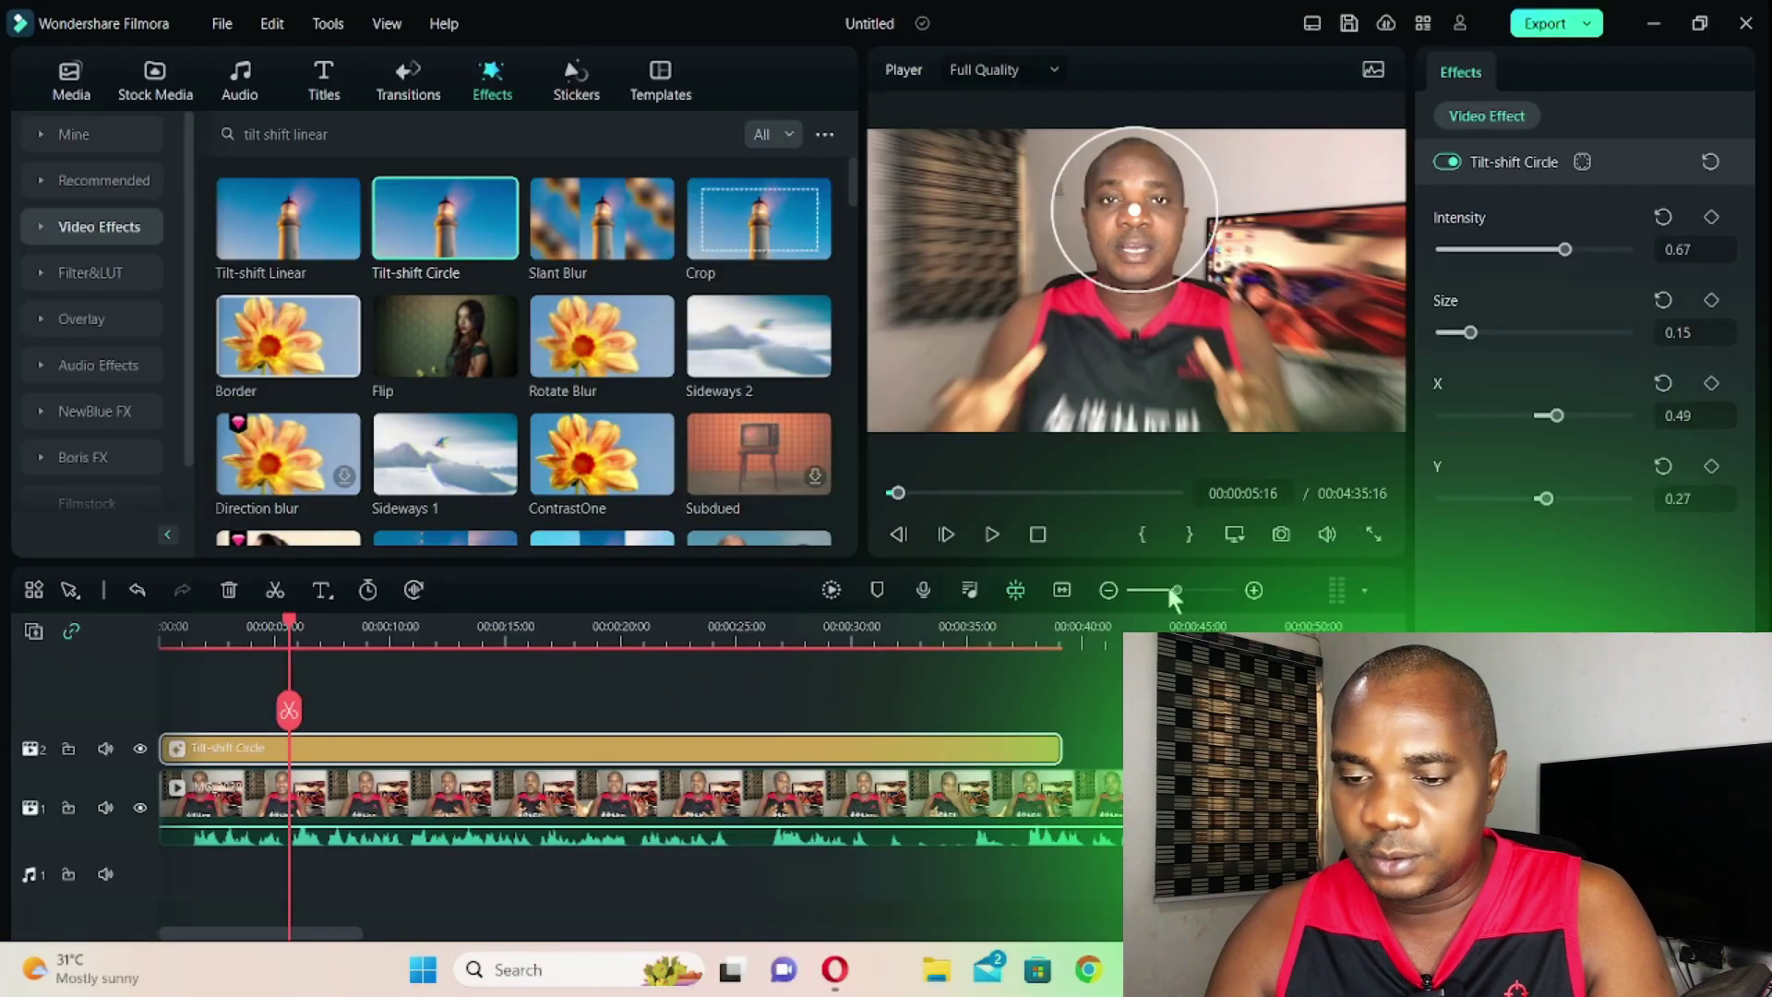
Step: Extend the Tilt-shift Circle effect to the end of the video clip and check the frame at 00:04:30:17
drag(1166, 588, 1155, 589)
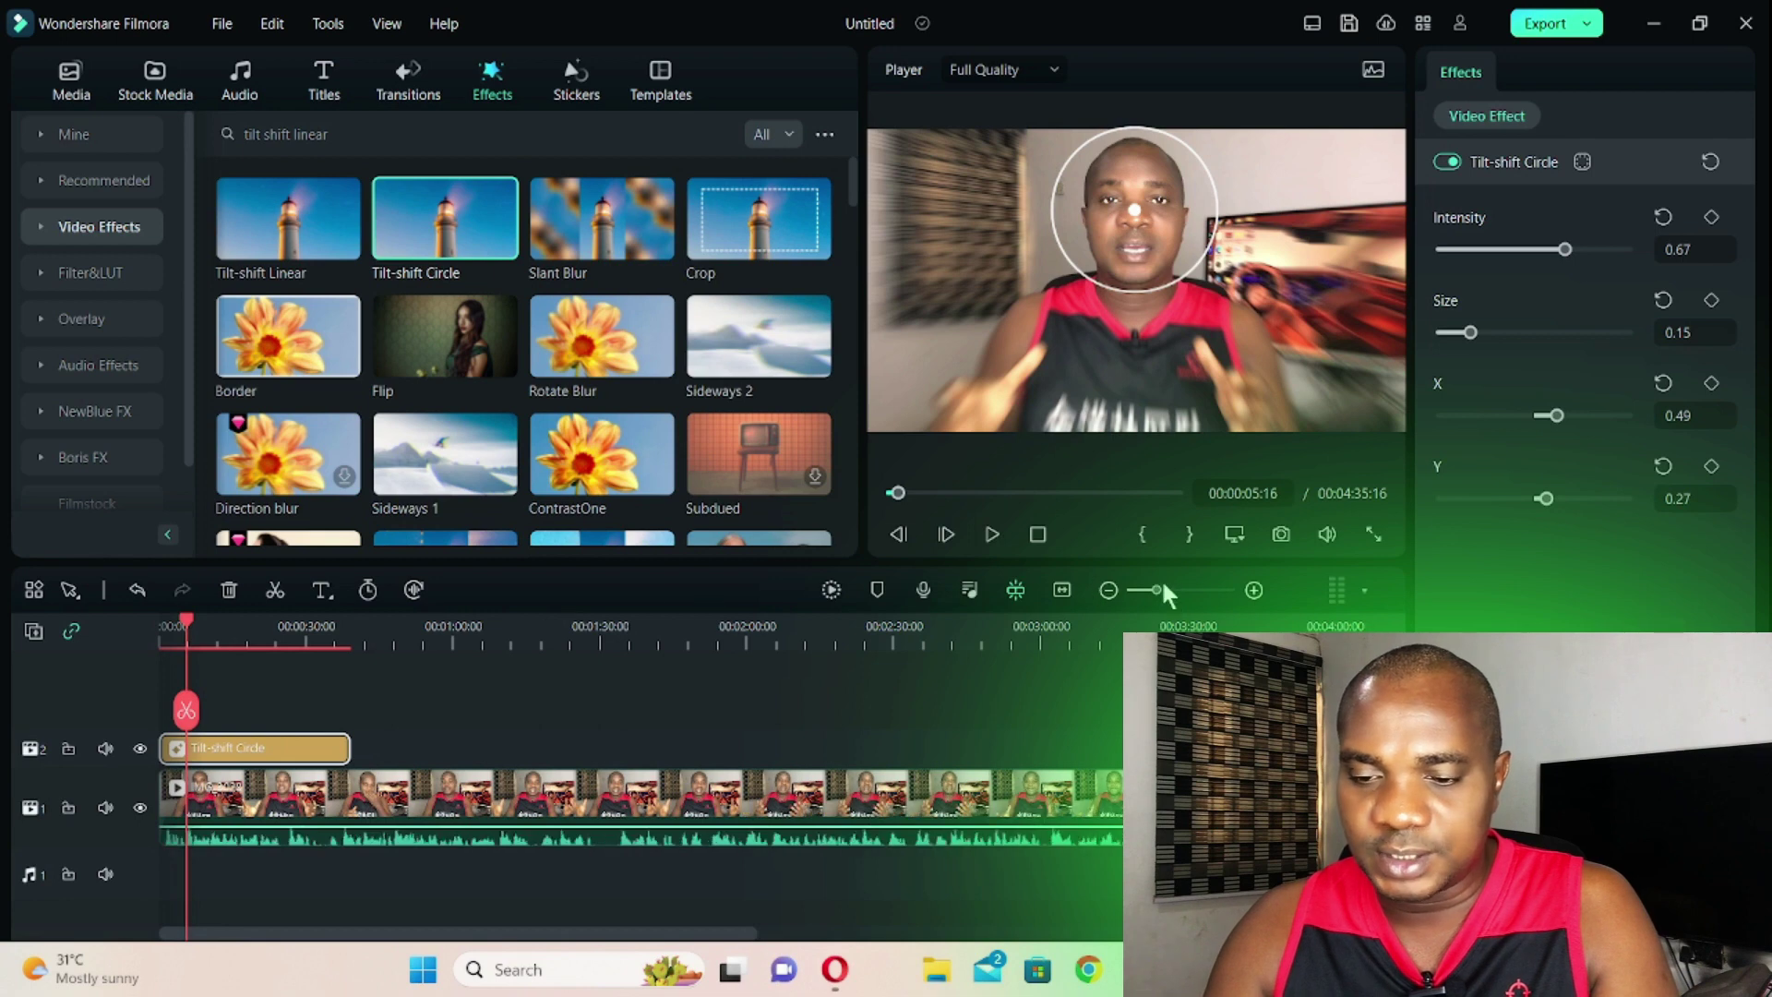
drag(340, 749, 1201, 749)
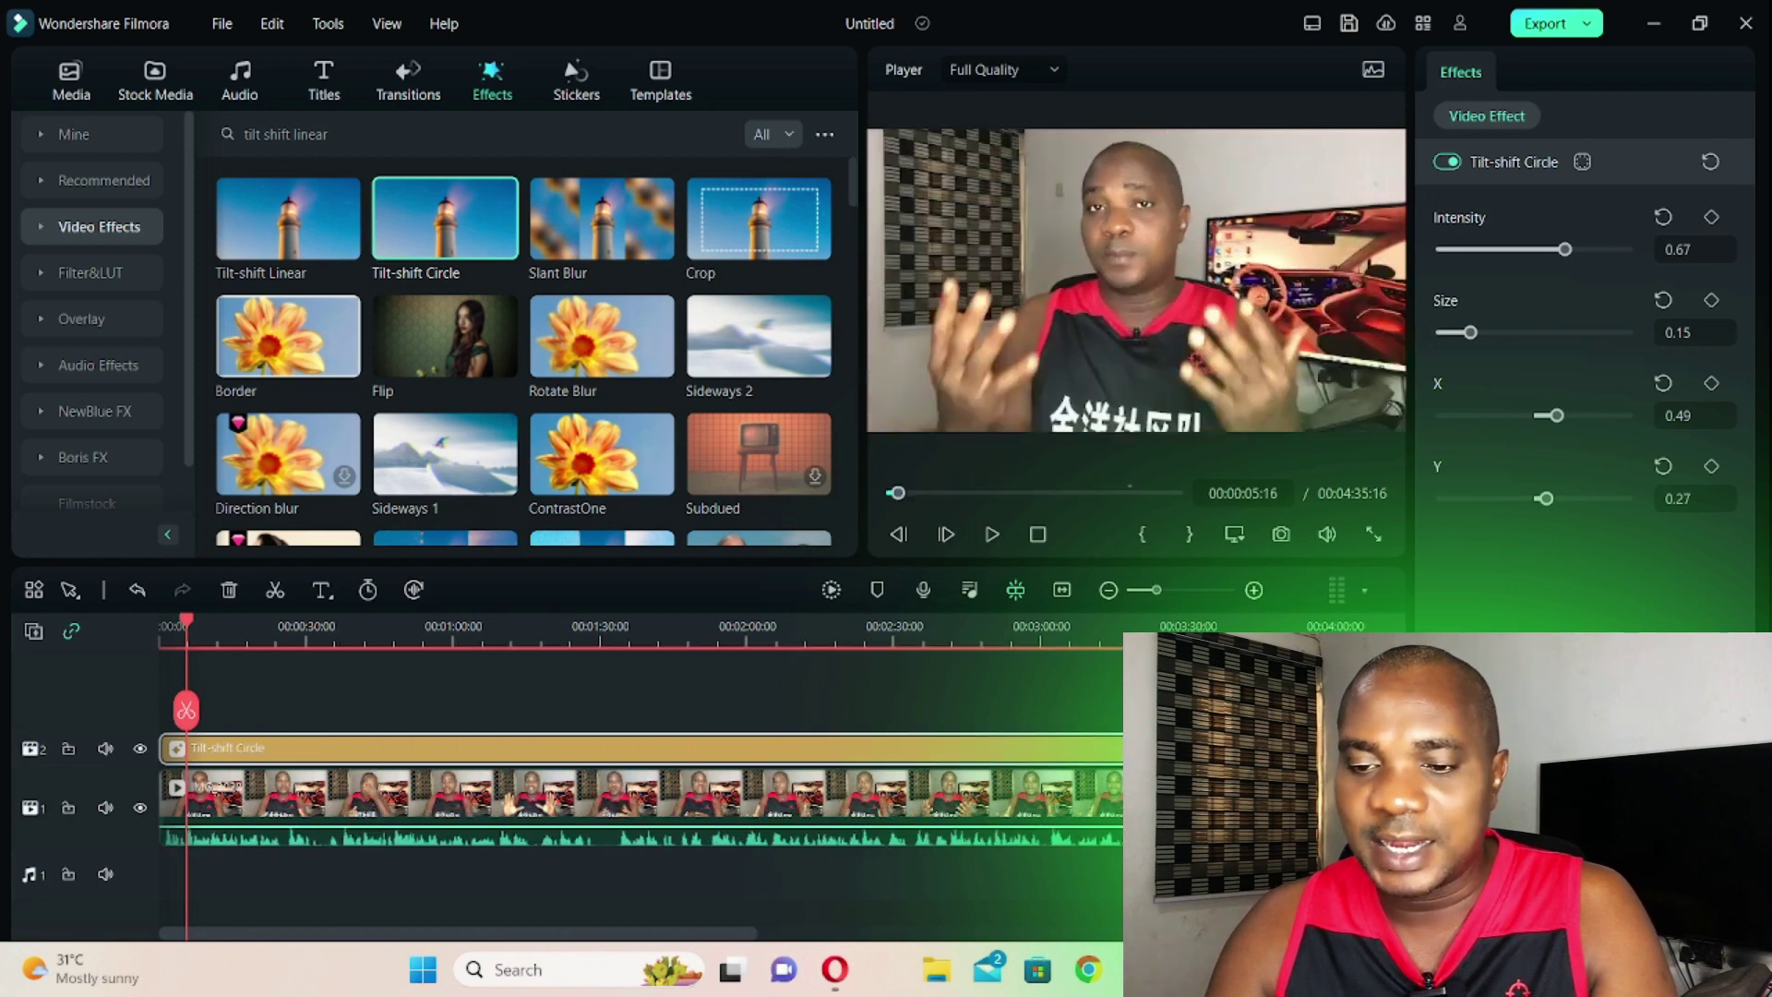
click(1144, 590)
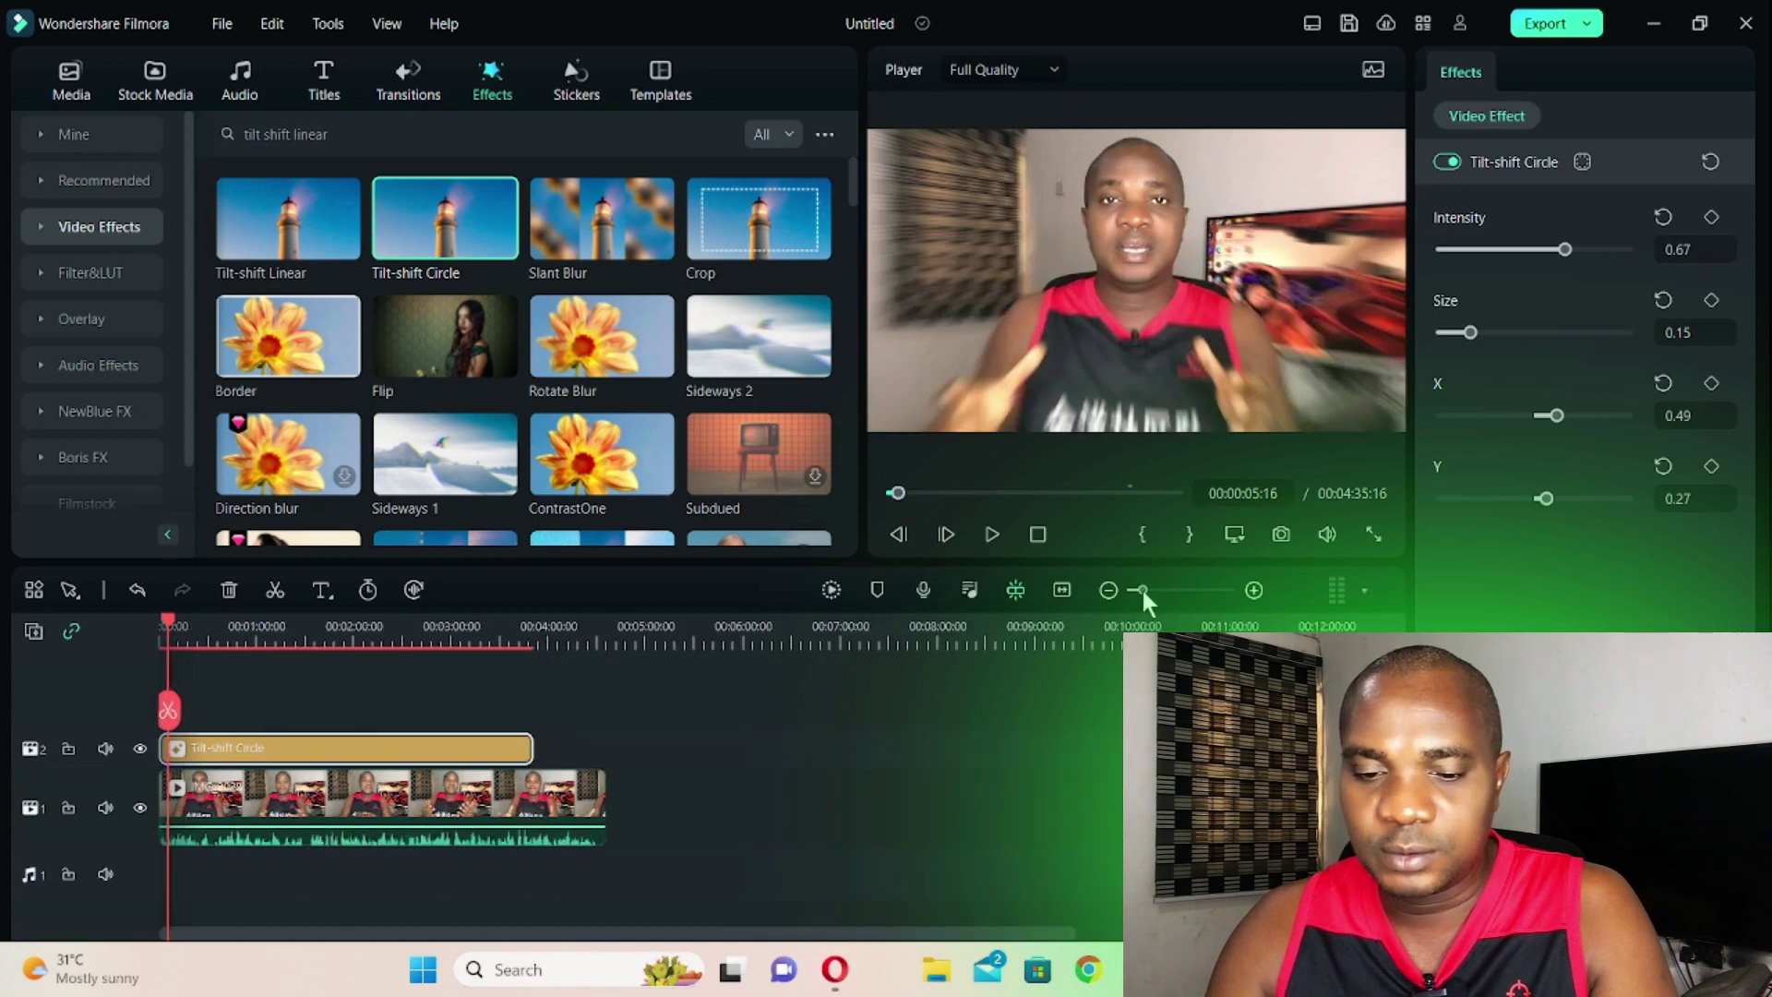
drag(468, 743, 528, 750)
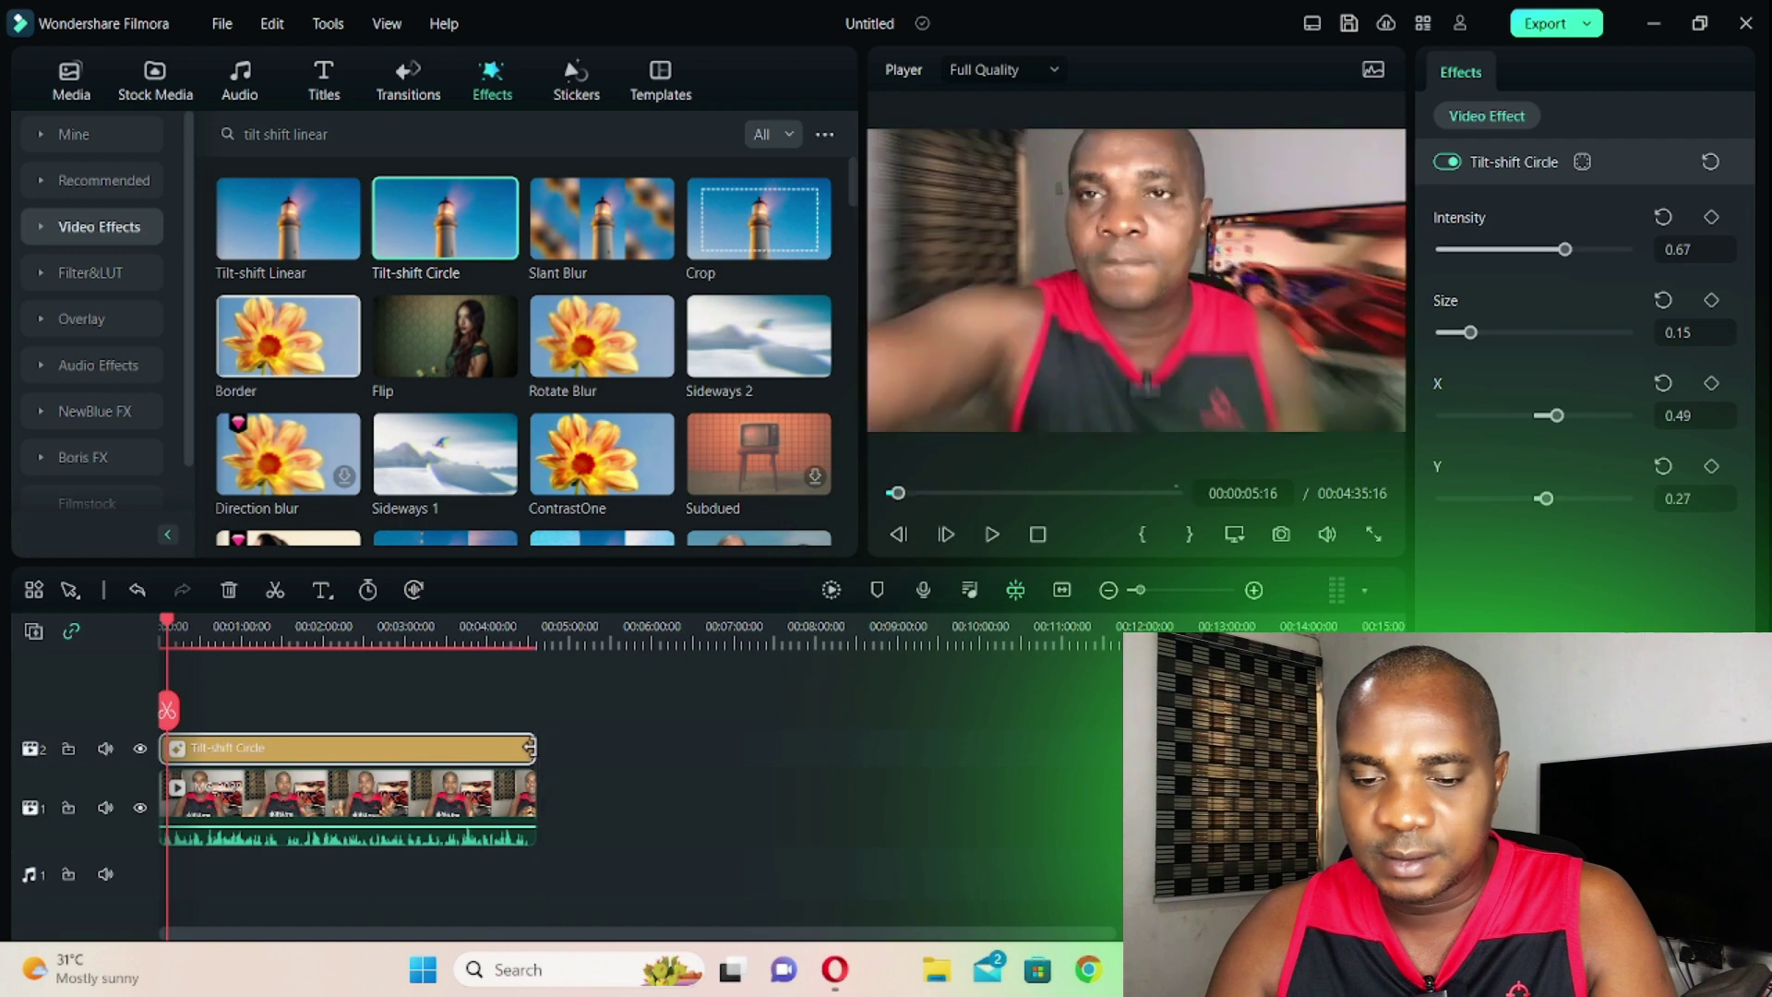
click(528, 639)
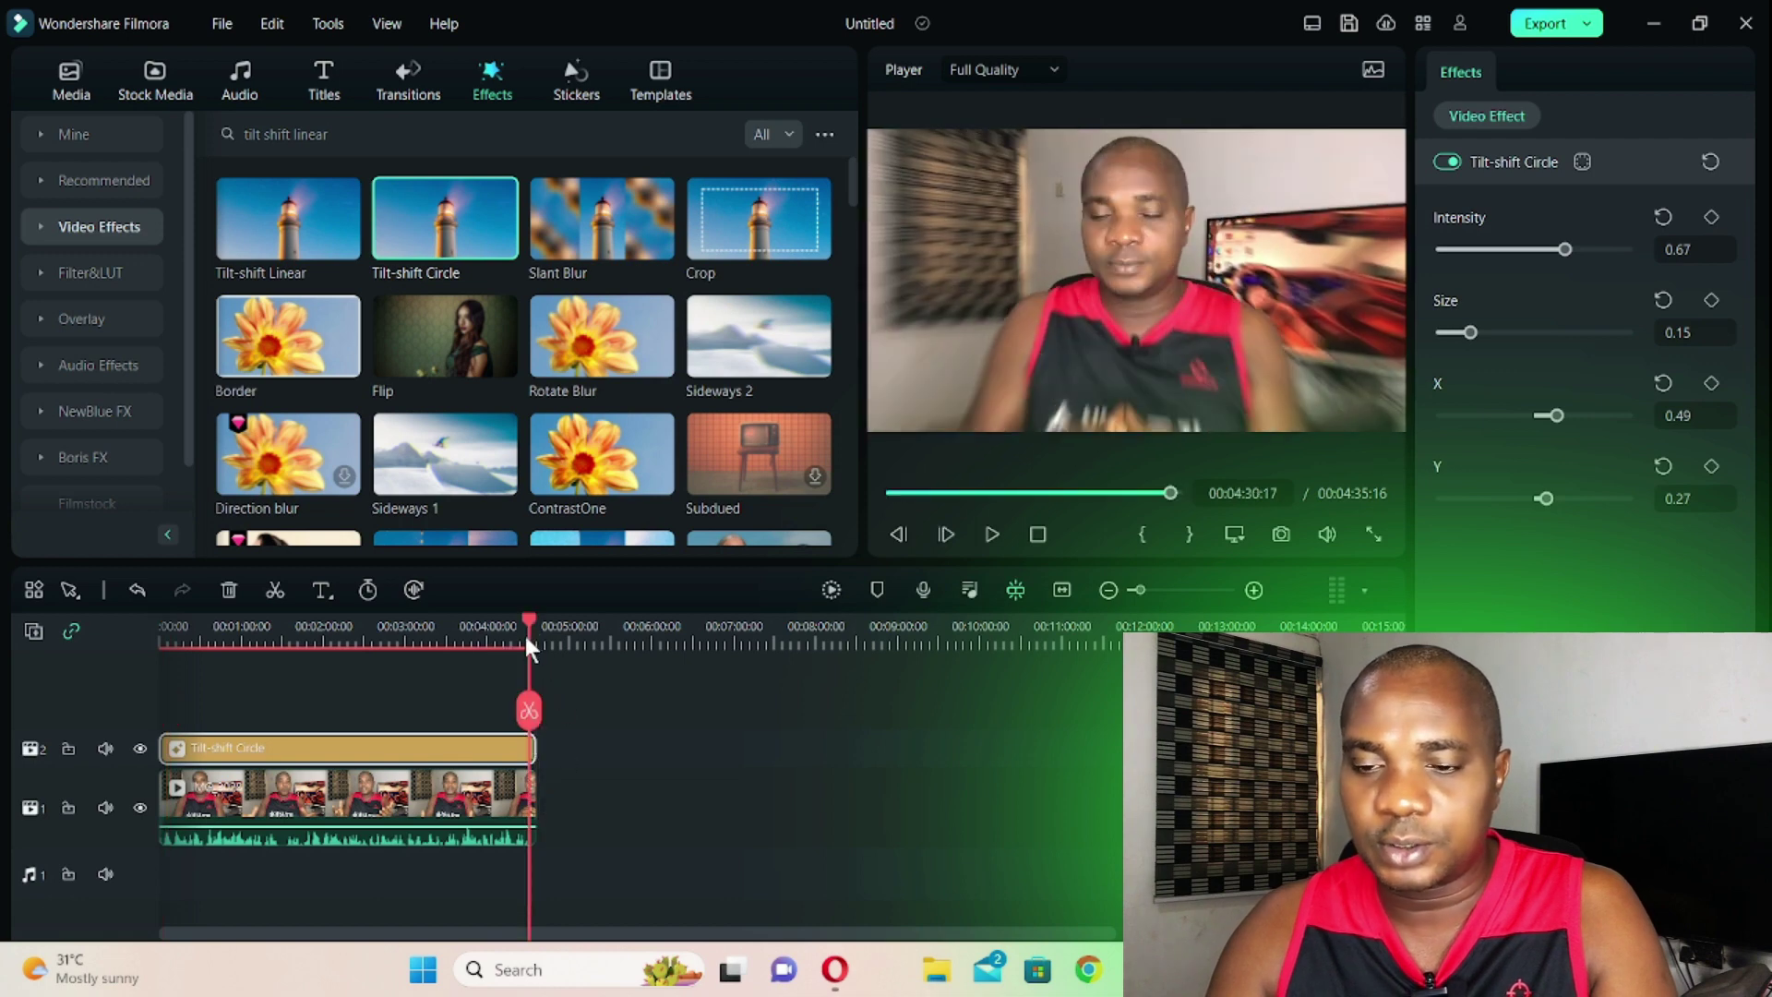
click(1586, 31)
click(1563, 59)
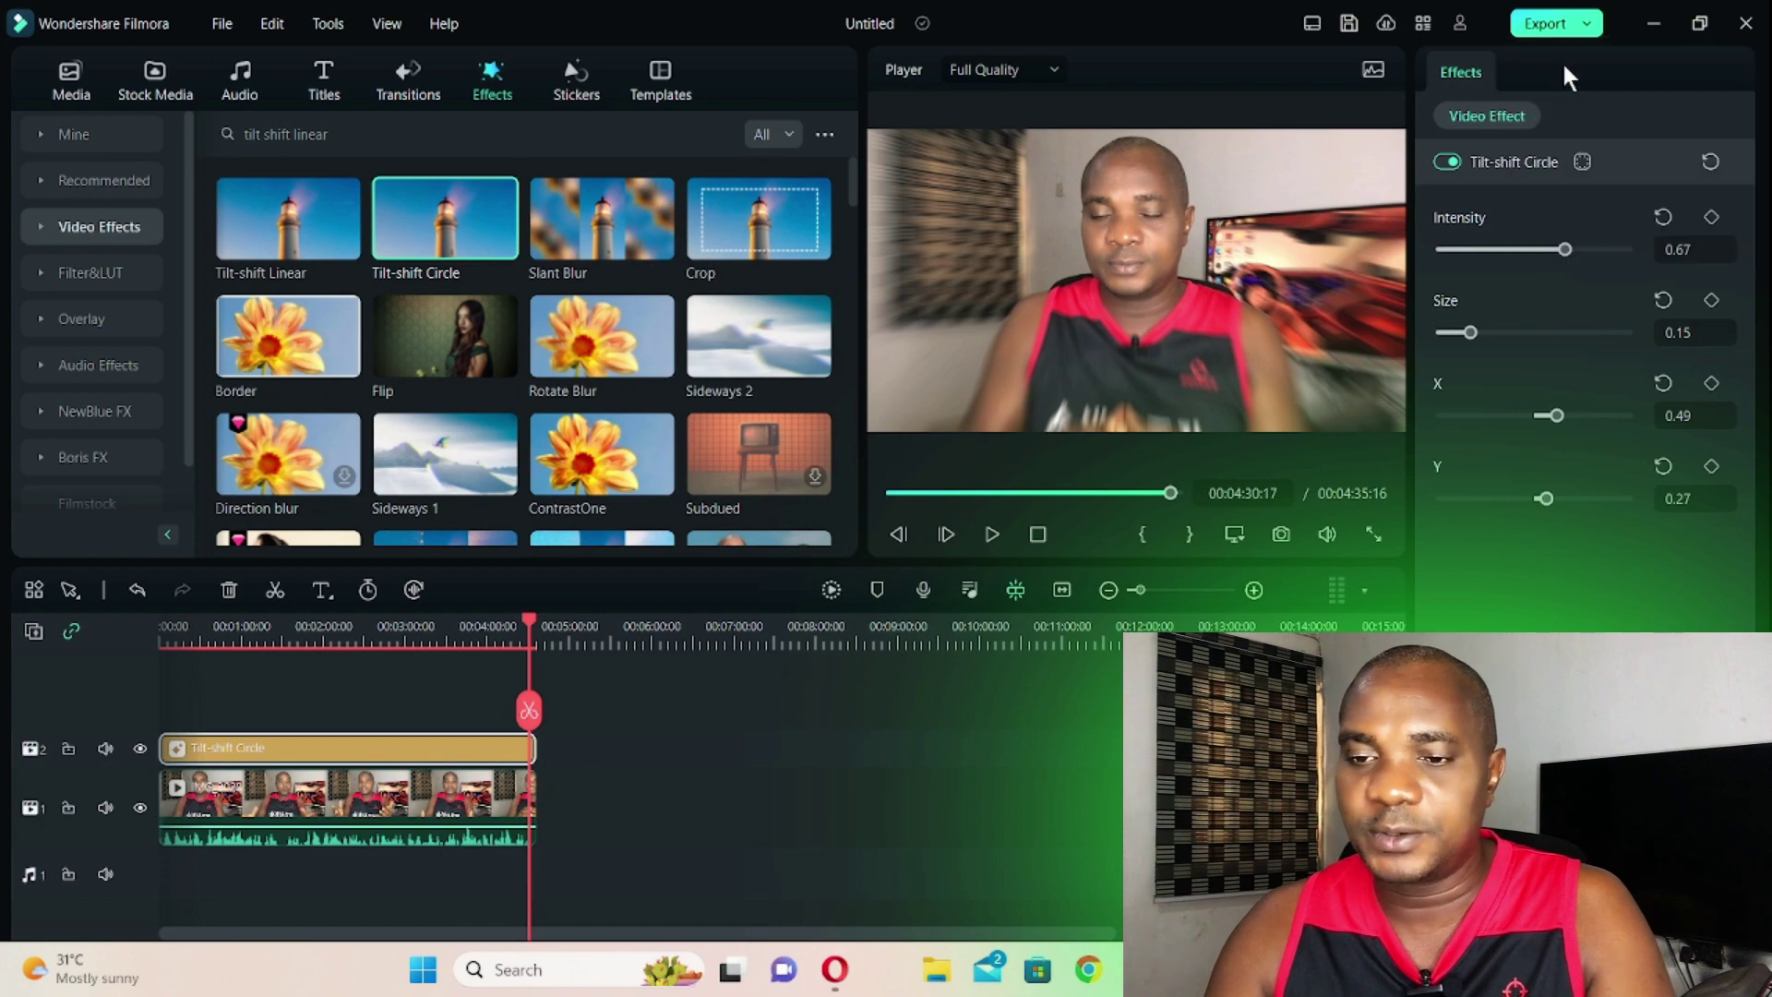